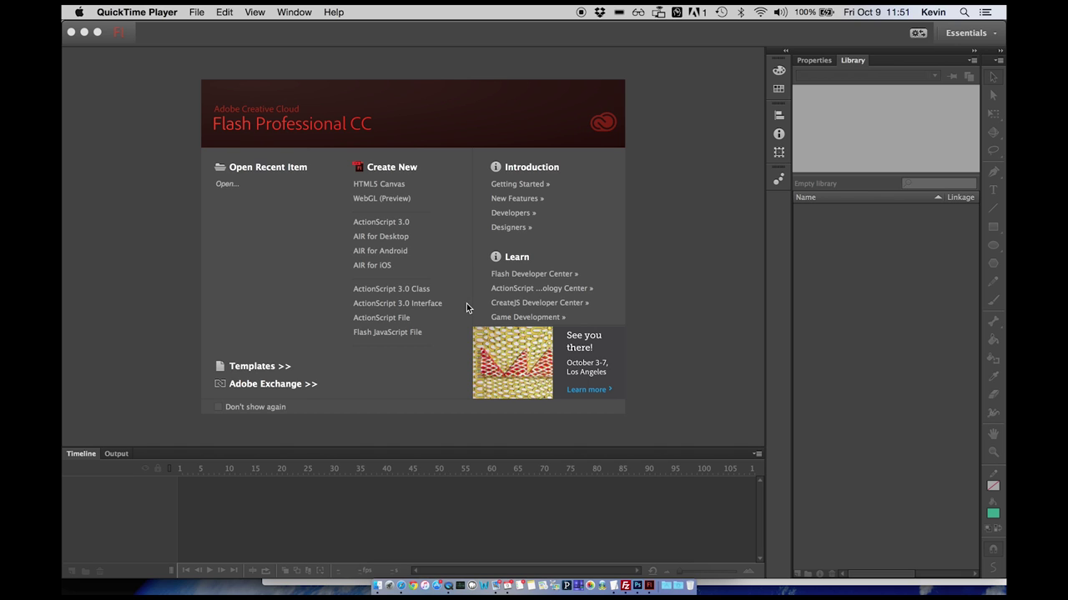
# - Switch to Safari and open the bouncing ball lesson from the angryanimator.com tutorials page
pyautogui.press('super+Tab')
pyautogui.press('super+Tab')
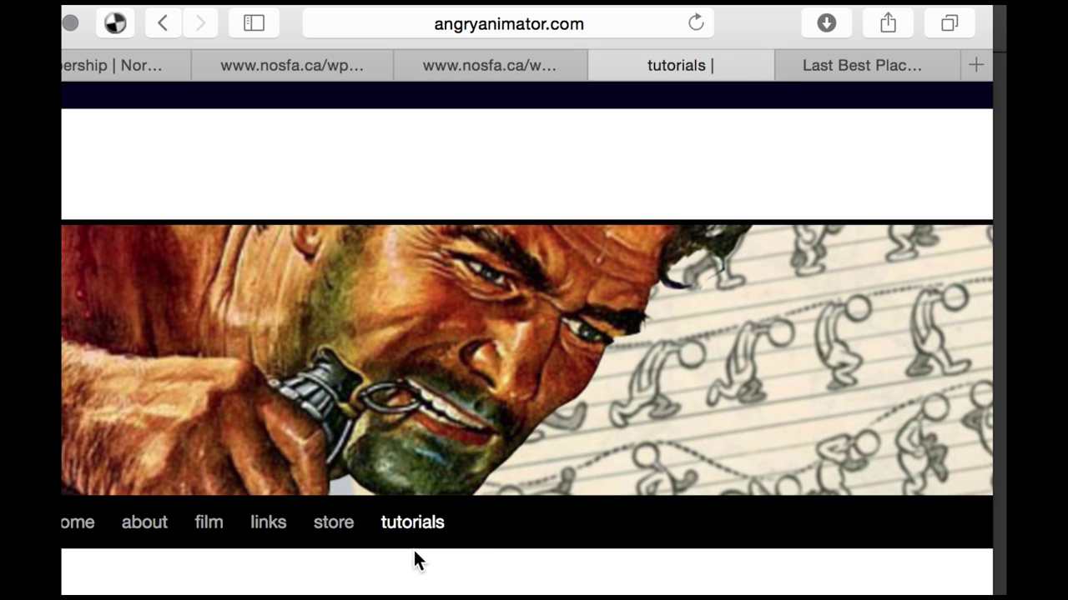
pyautogui.scroll(-5, 412, 525)
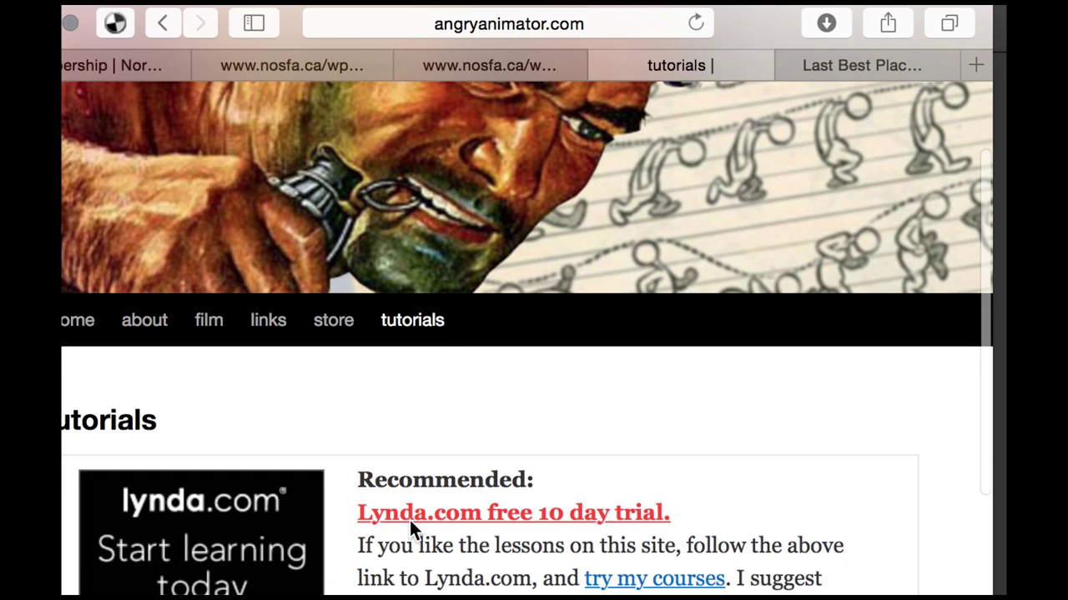
pyautogui.scroll(-7, 491, 420)
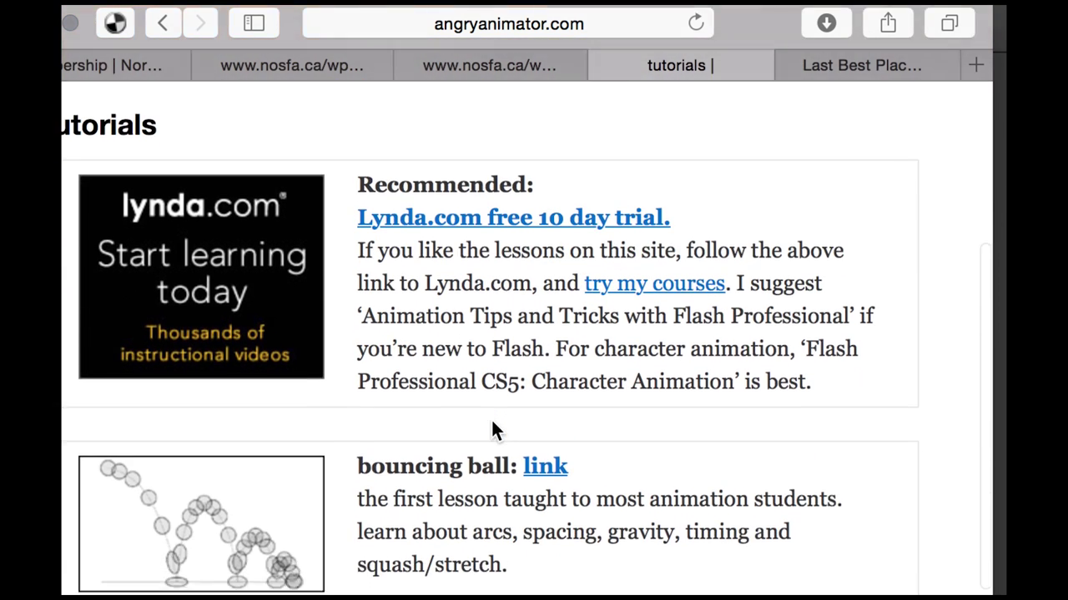
pyautogui.scroll(-6, 492, 424)
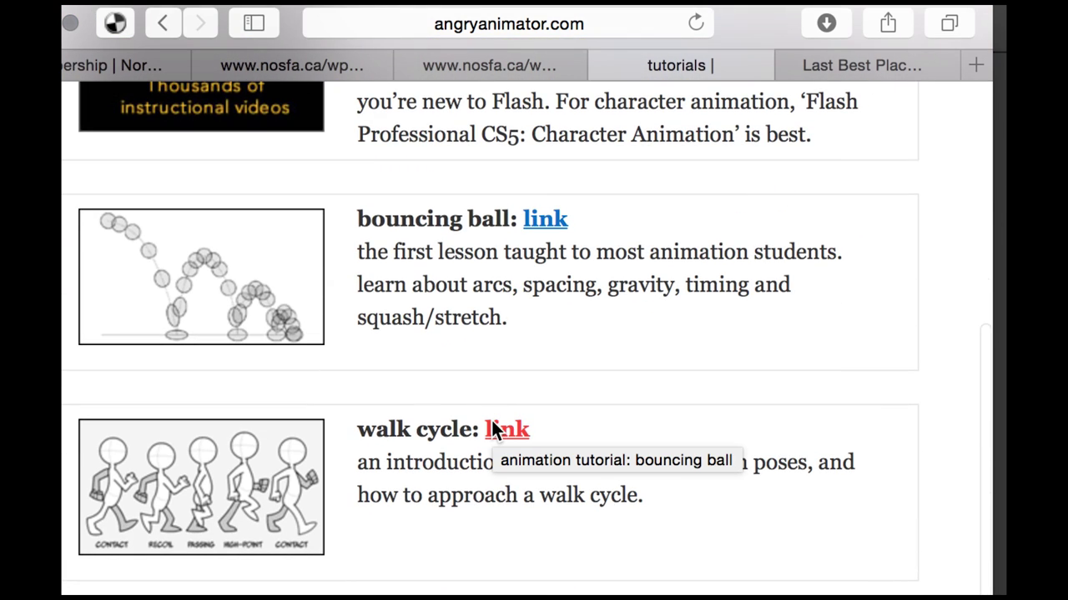
pyautogui.scroll(-2, 608, 393)
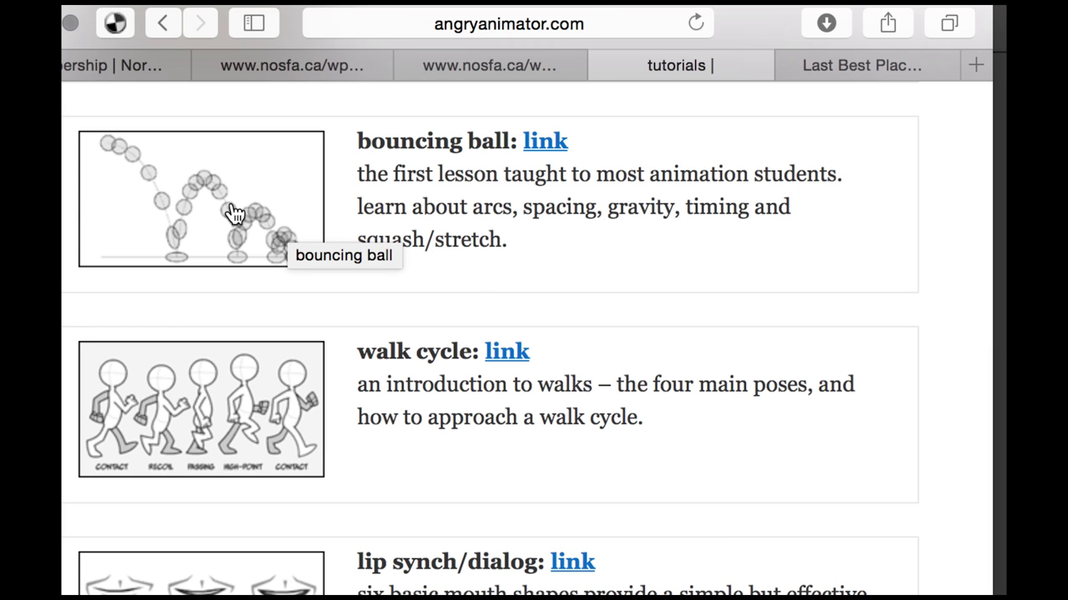
pyautogui.click(545, 143)
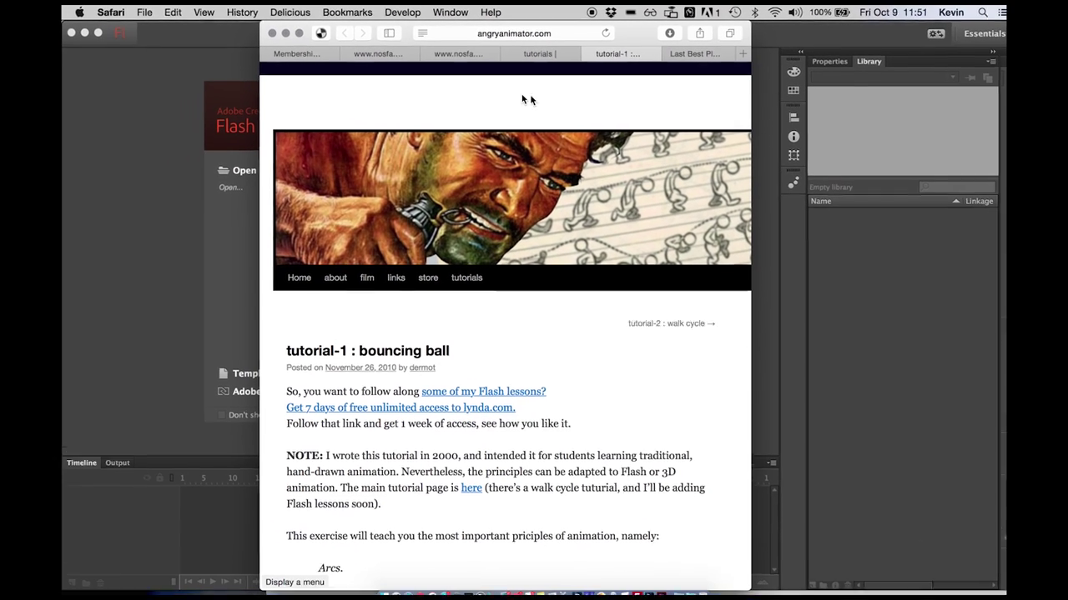
# - Save the lesson's image of all bouncing ball frames superimposed to the Desktop under the name ball
pyautogui.scroll(-8, 597, 329)
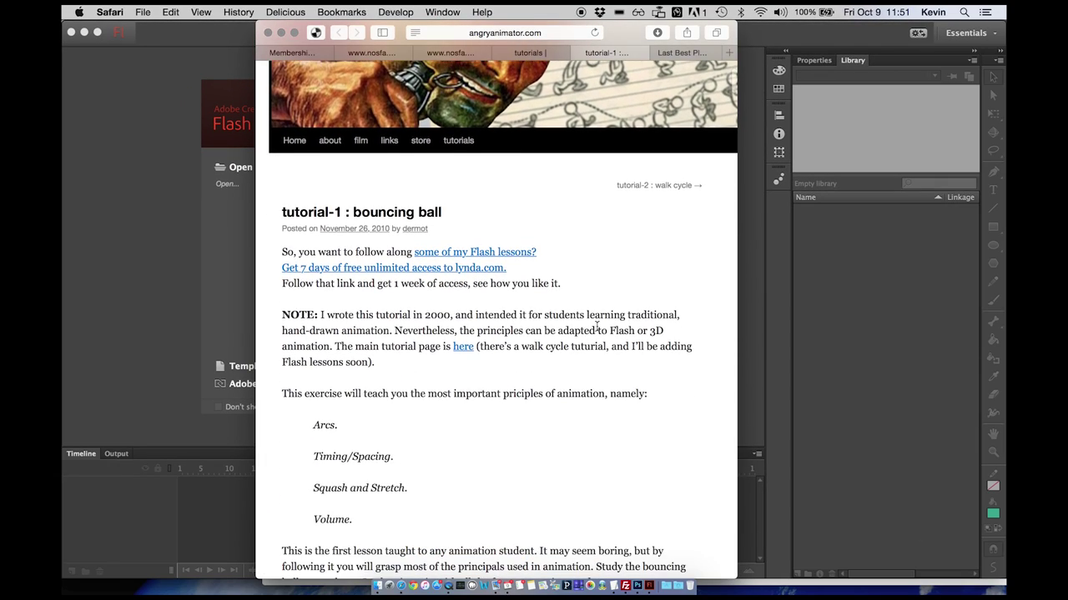
pyautogui.scroll(-5, 597, 330)
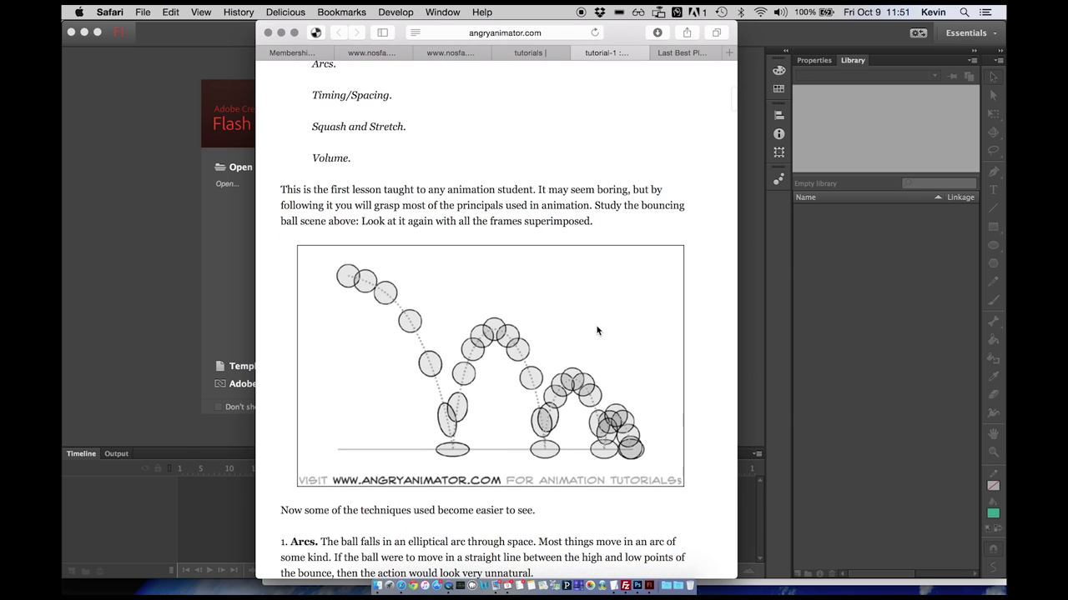
pyautogui.rightClick(512, 384)
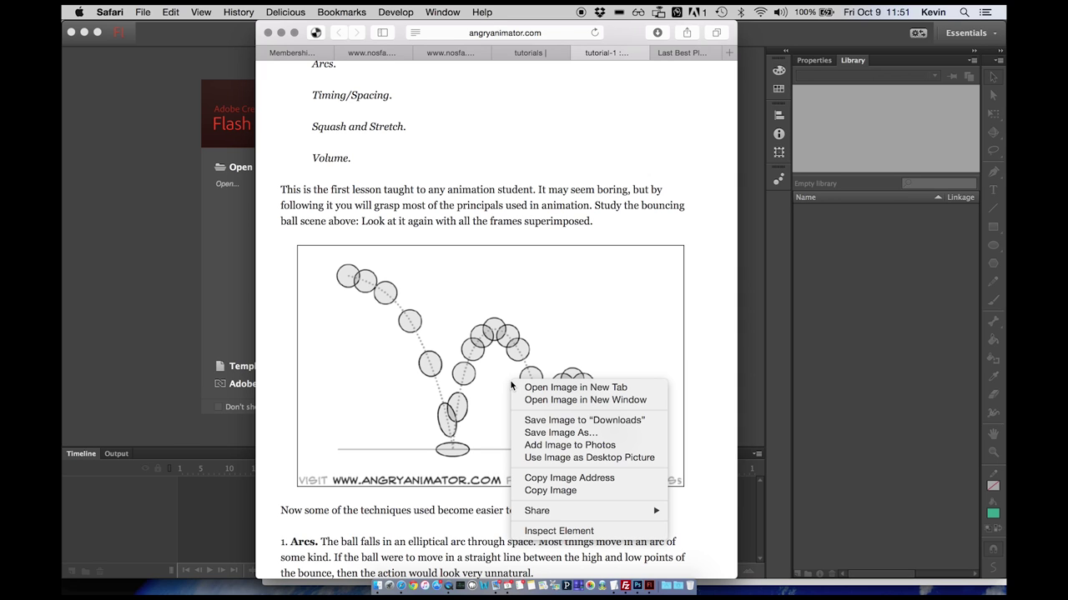
pyautogui.click(566, 436)
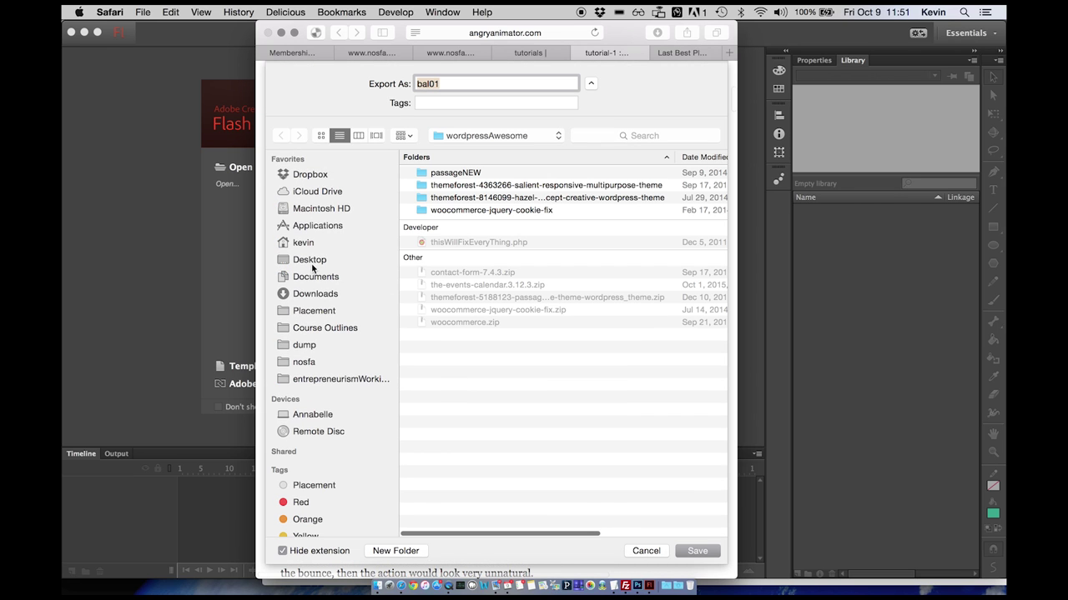
pyautogui.click(305, 264)
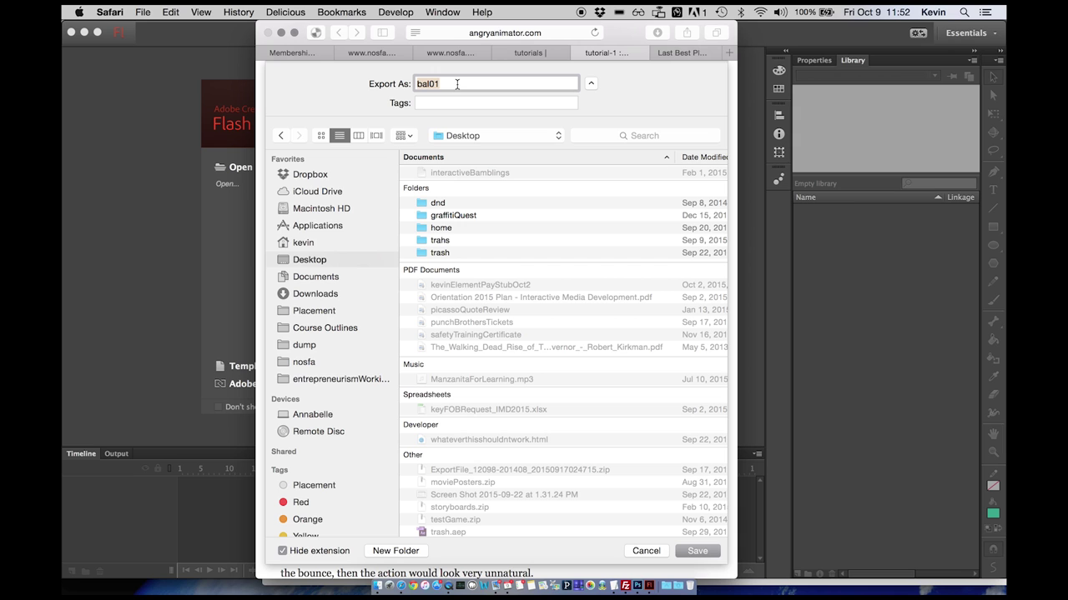
pyautogui.write('ball')
pyautogui.click(699, 551)
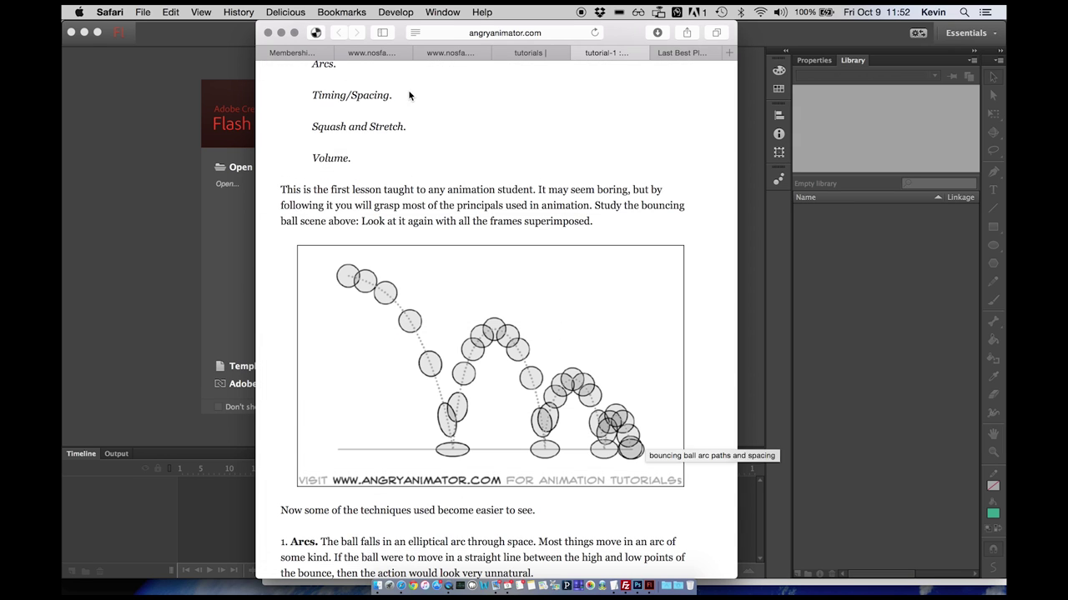
# - Switch back to Flash and create a new ActionScript 3.0 document
pyautogui.click(153, 86)
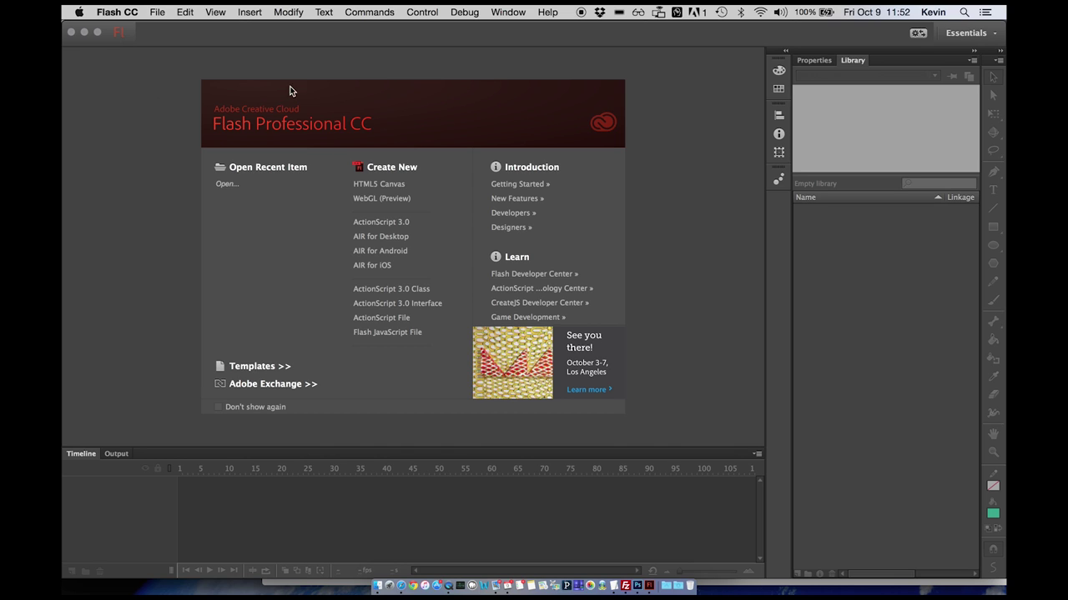
pyautogui.click(392, 224)
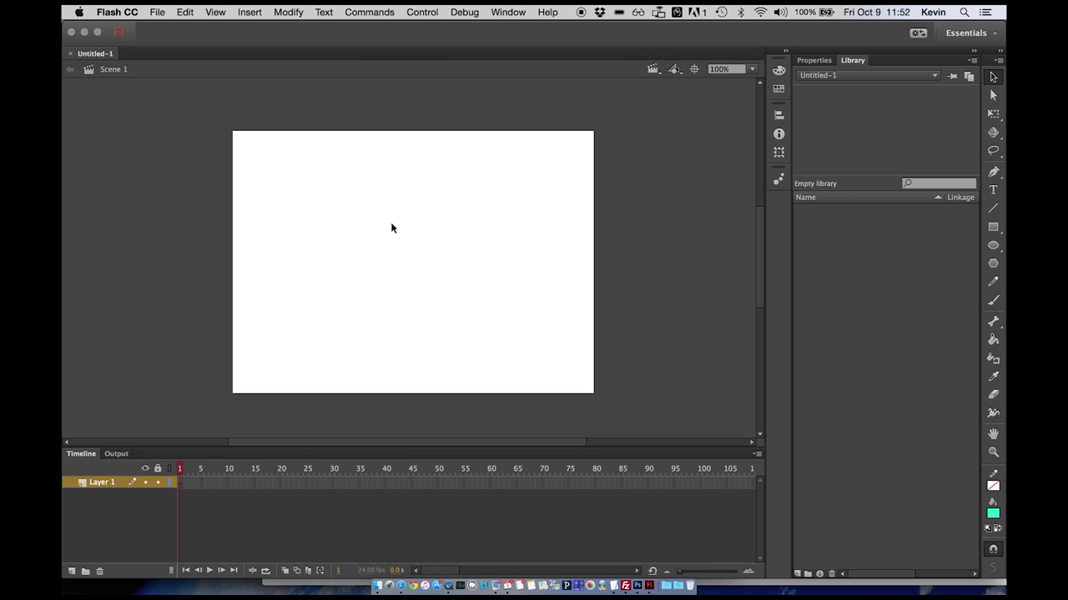
# - Save the document as bouncingBall in Flash Document format, inside a new Desktop folder named bouncingBall
pyautogui.click(158, 12)
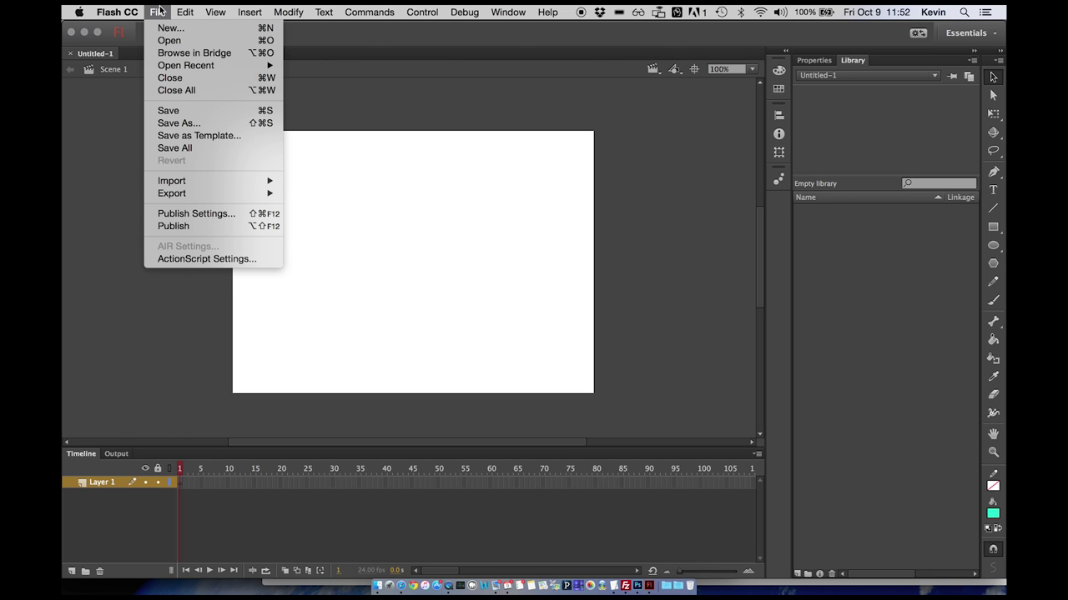
pyautogui.click(190, 124)
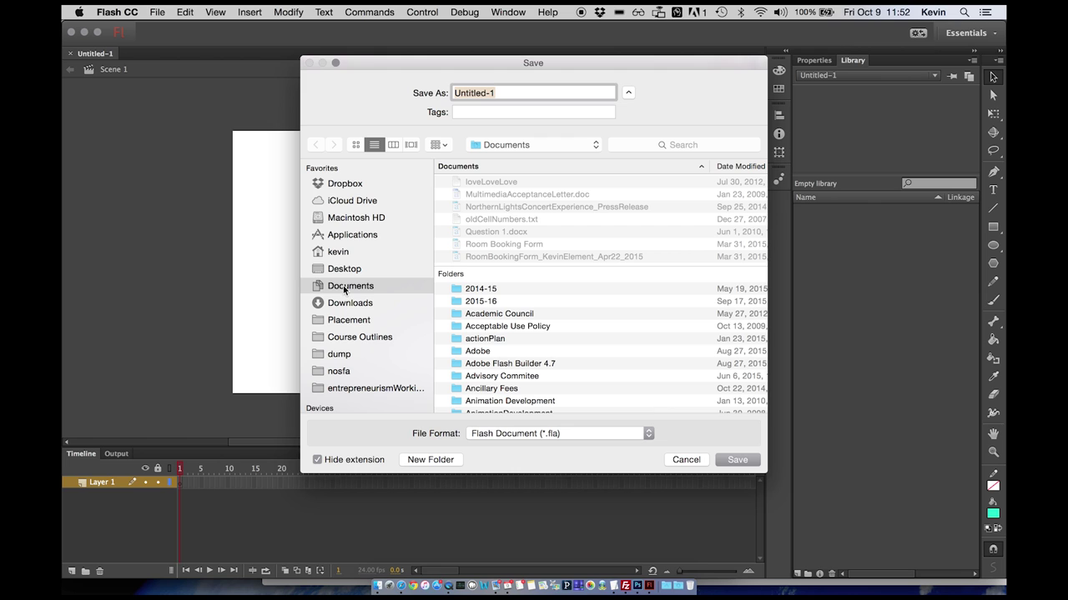
pyautogui.click(346, 273)
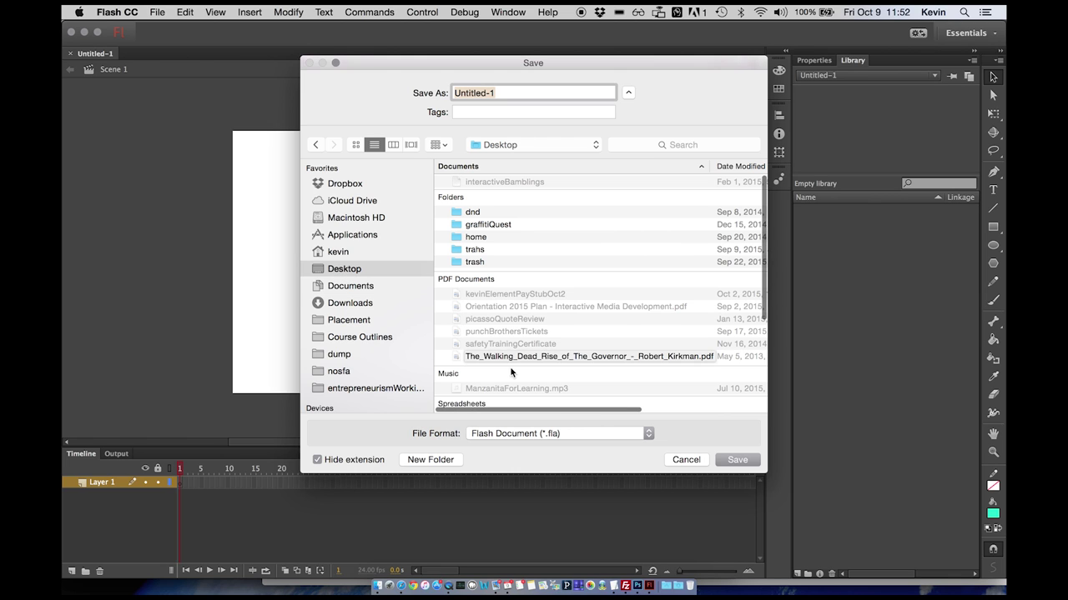
pyautogui.click(417, 460)
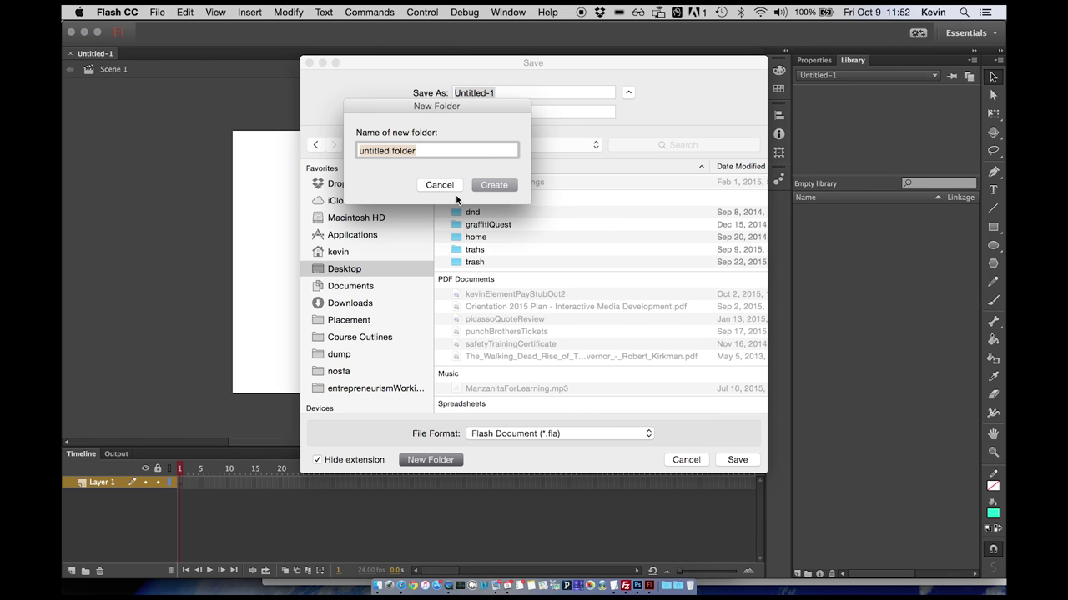
pyautogui.write('bouncingBall')
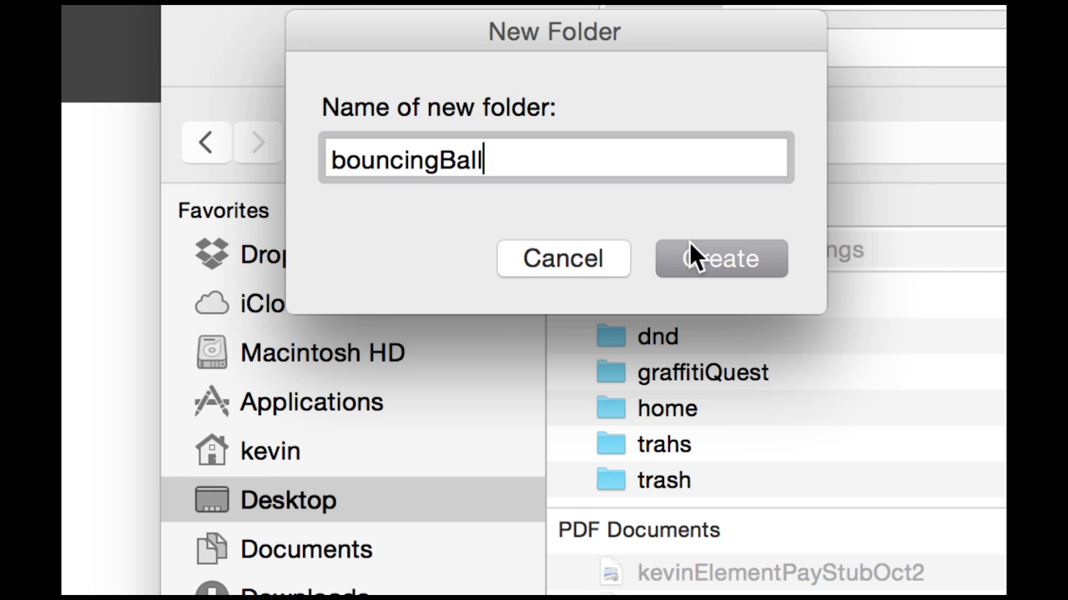
pyautogui.click(689, 241)
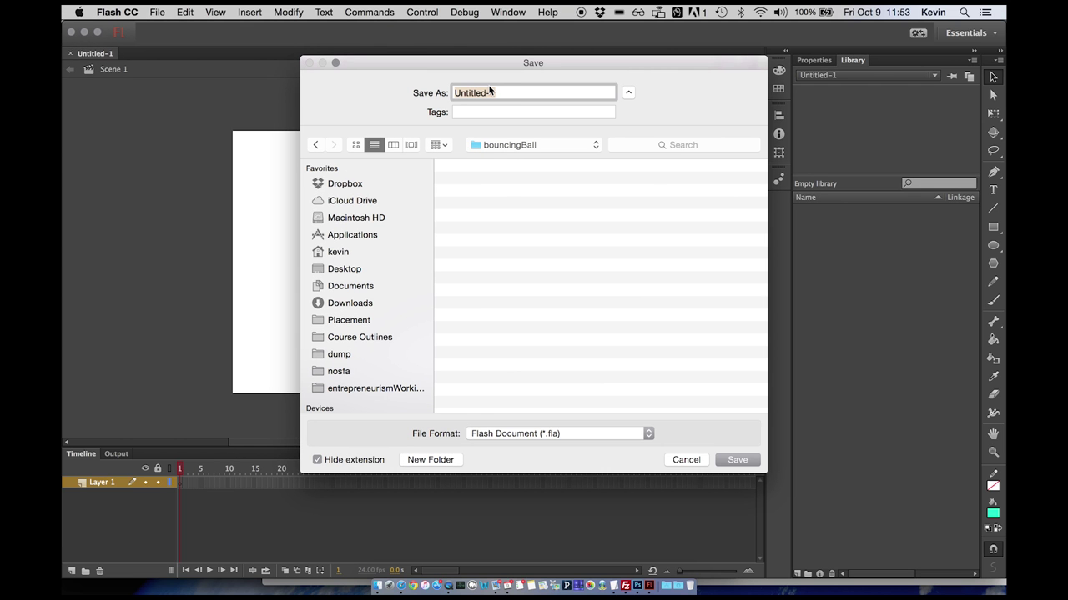
pyautogui.write('bouncingBall')
pyautogui.click(737, 460)
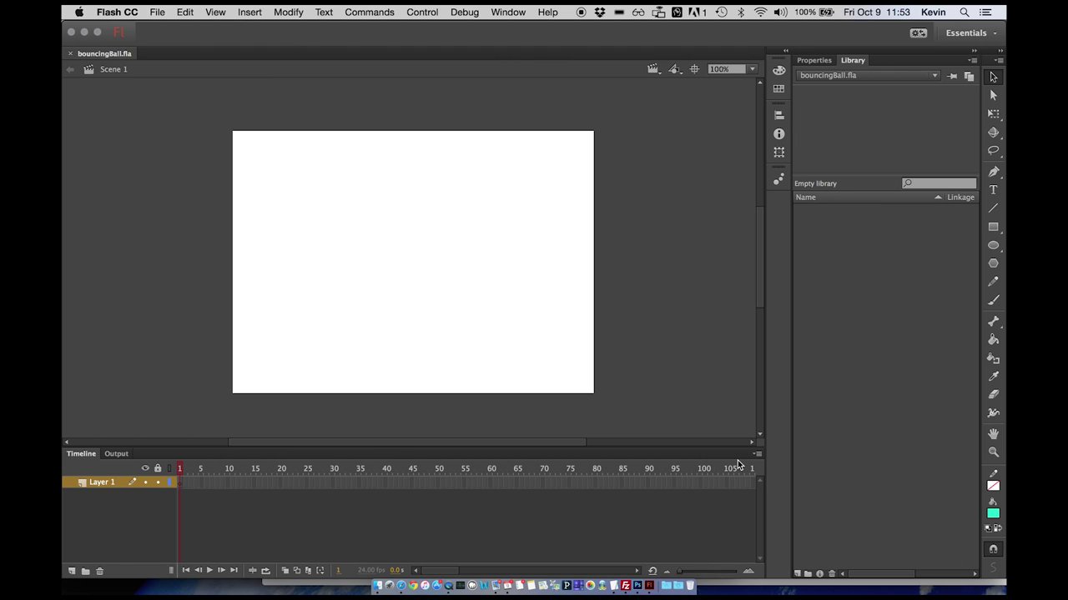
# - Switch to Finder and open the ball image from the Desktop in Preview
pyautogui.press('super+Tab')
pyautogui.press('super+Tab')
pyautogui.press('super+Tab')
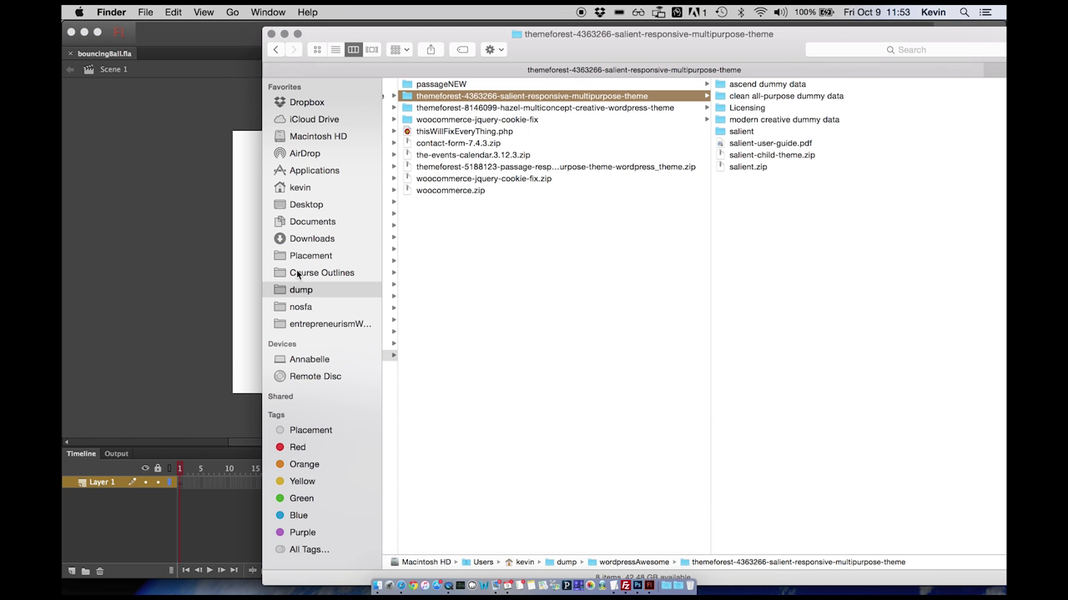
pyautogui.click(305, 207)
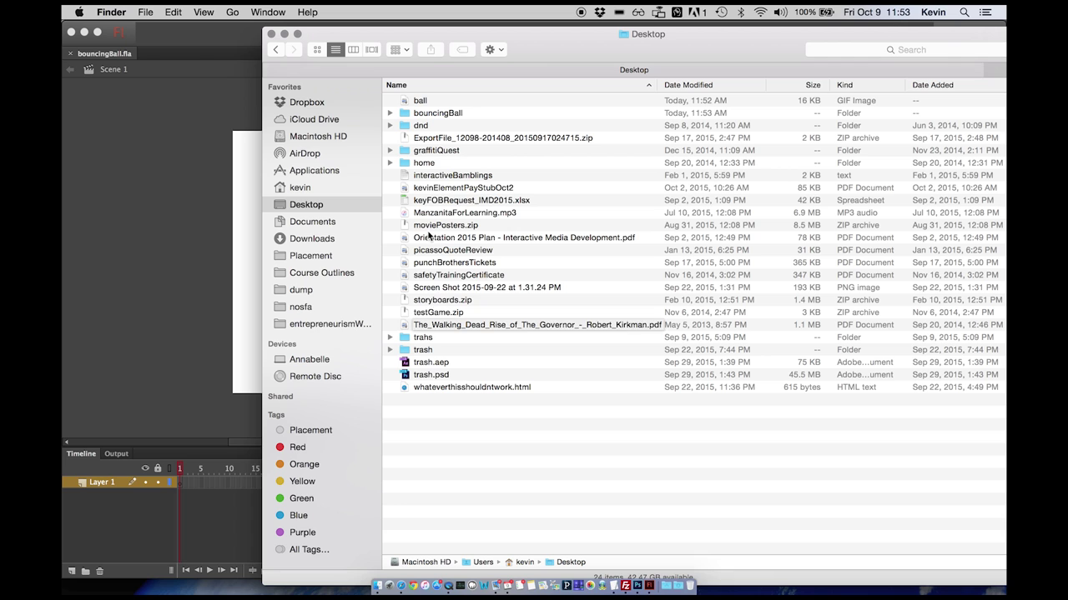
pyautogui.doubleClick(408, 101)
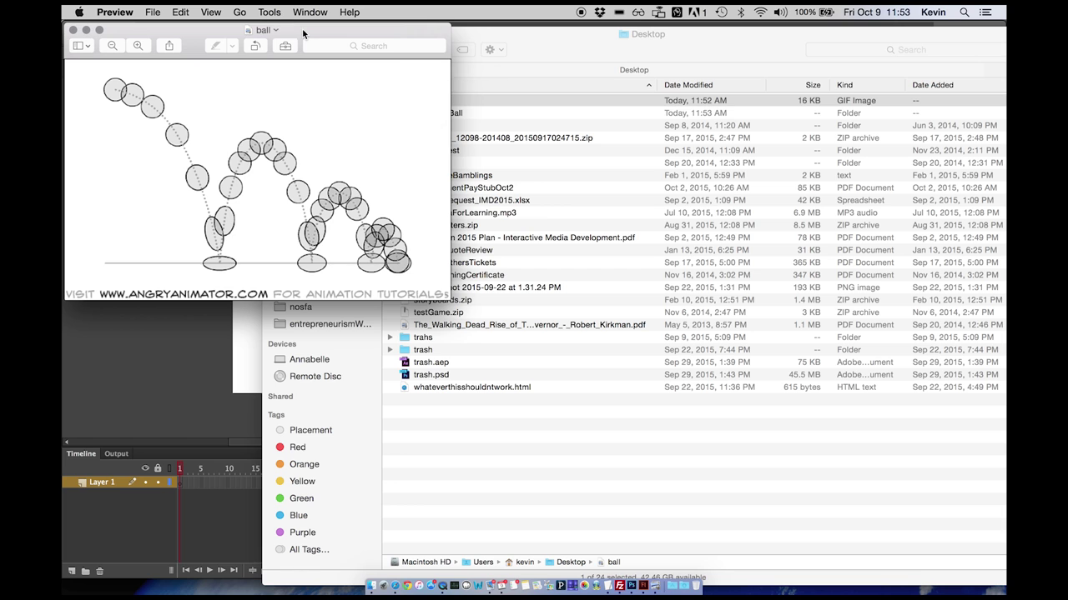
# - Look up the ball image's width and height in pixels with Adjust Size
pyautogui.moveTo(302, 29); pyautogui.dragTo(548, 86)
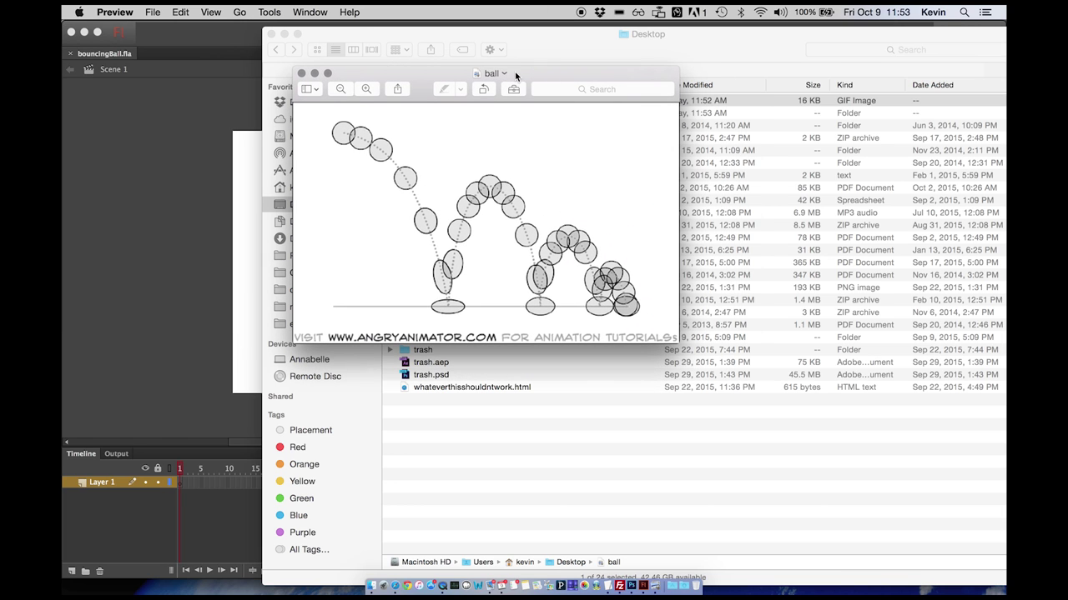
pyautogui.click(267, 11)
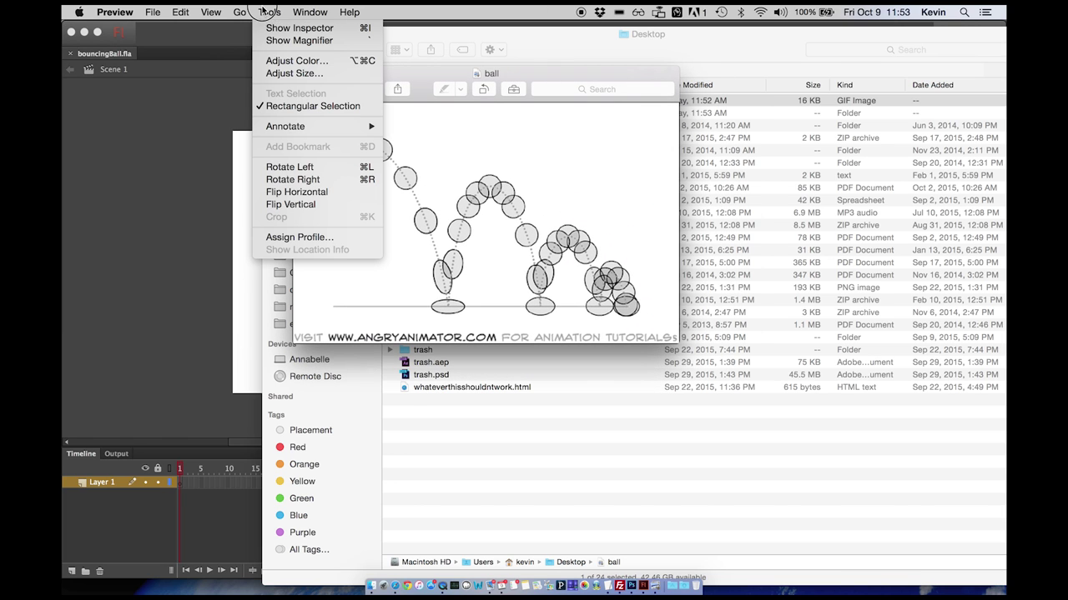
pyautogui.click(268, 73)
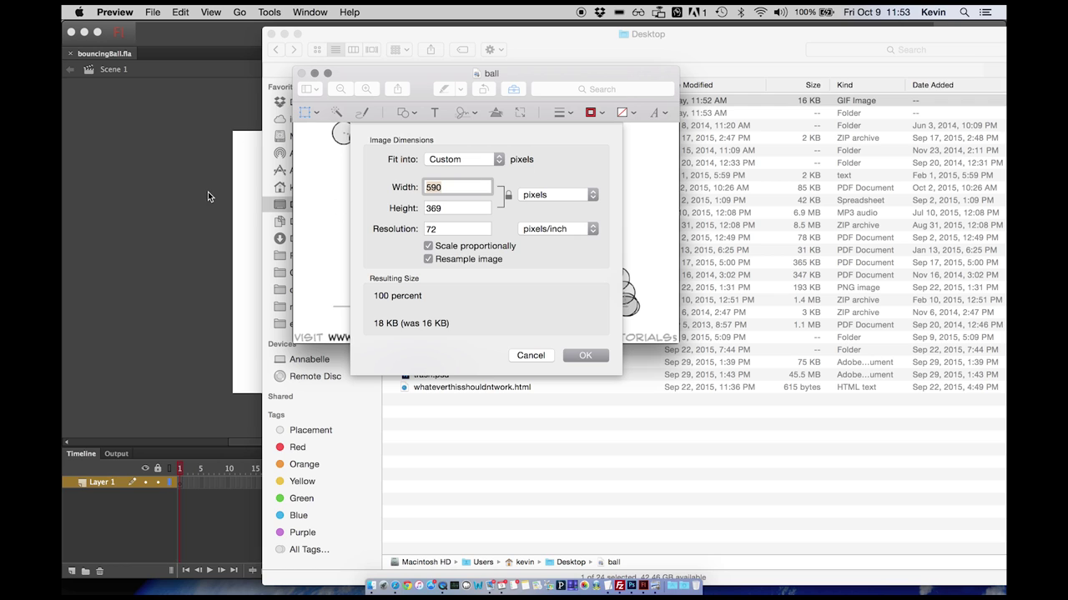
# - Return to Flash and set the stage size to 590 x 369 px to match the ball image
pyautogui.click(208, 197)
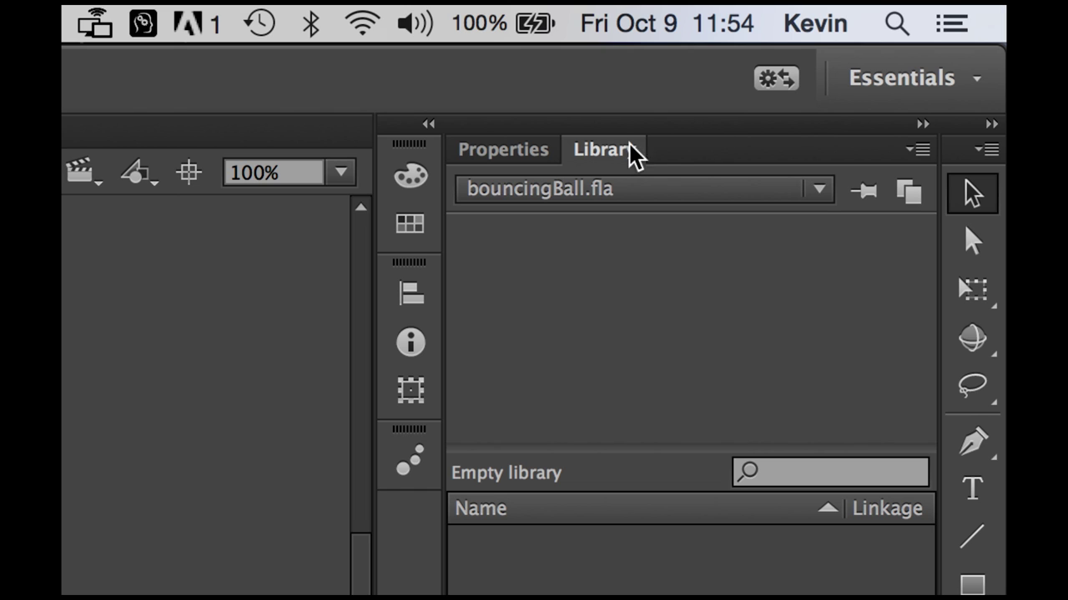
pyautogui.click(494, 159)
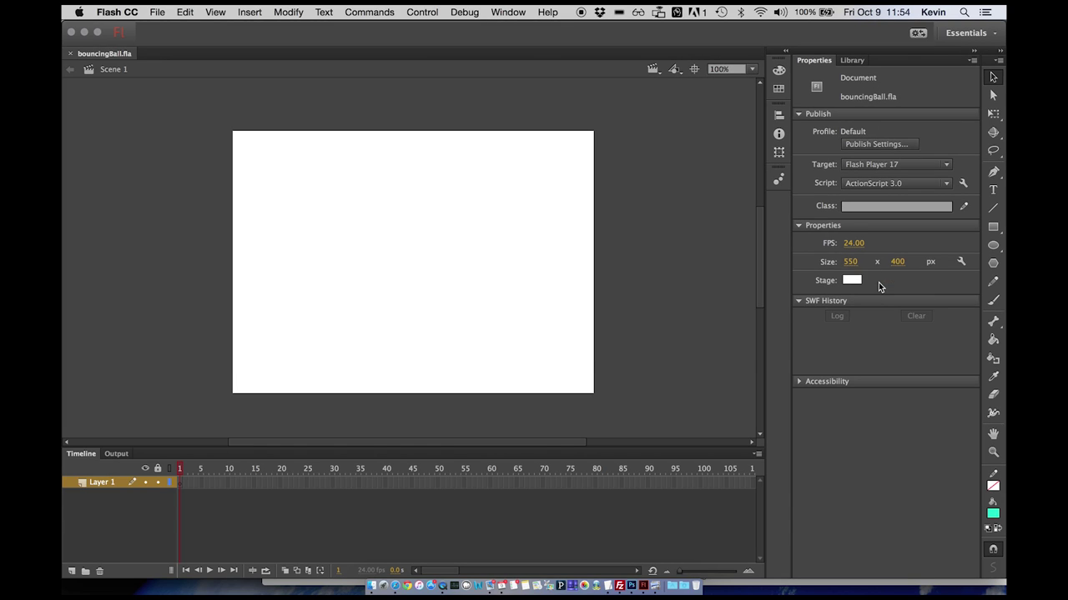
pyautogui.press('super+Tab')
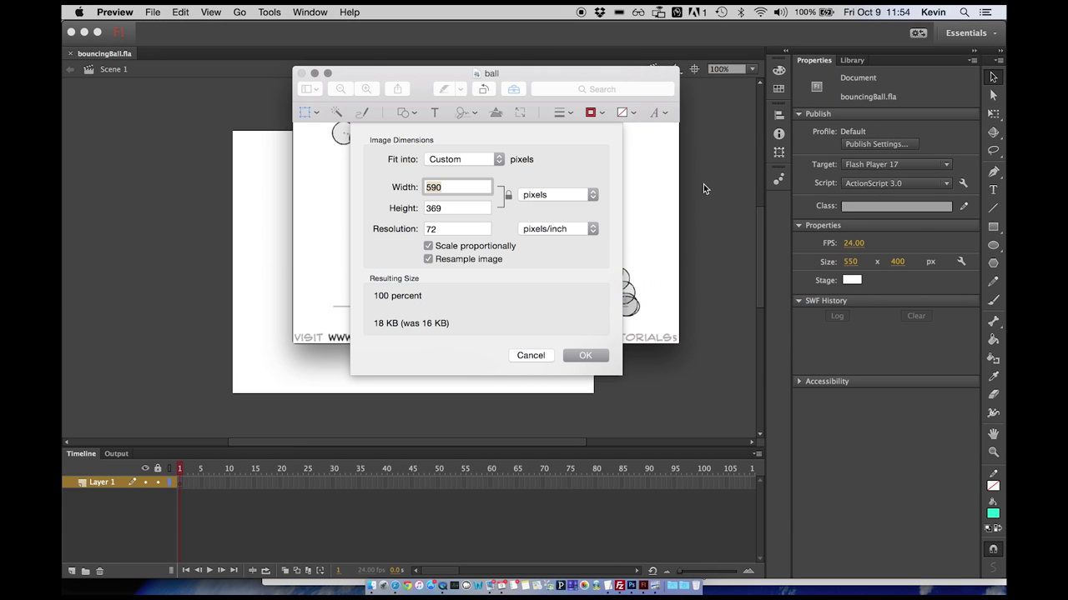
pyautogui.click(688, 192)
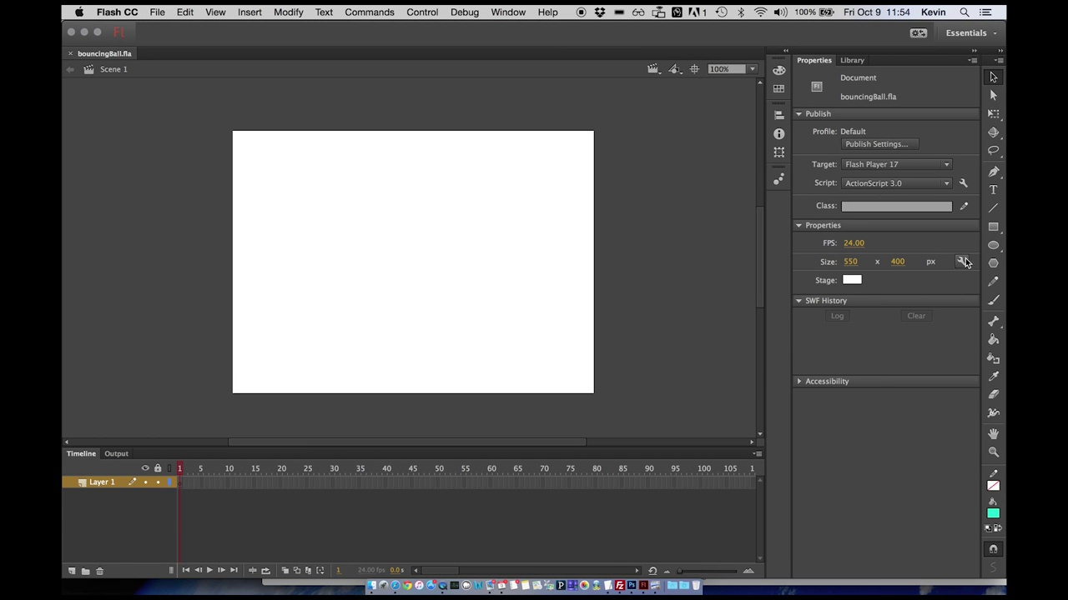
pyautogui.click(850, 264)
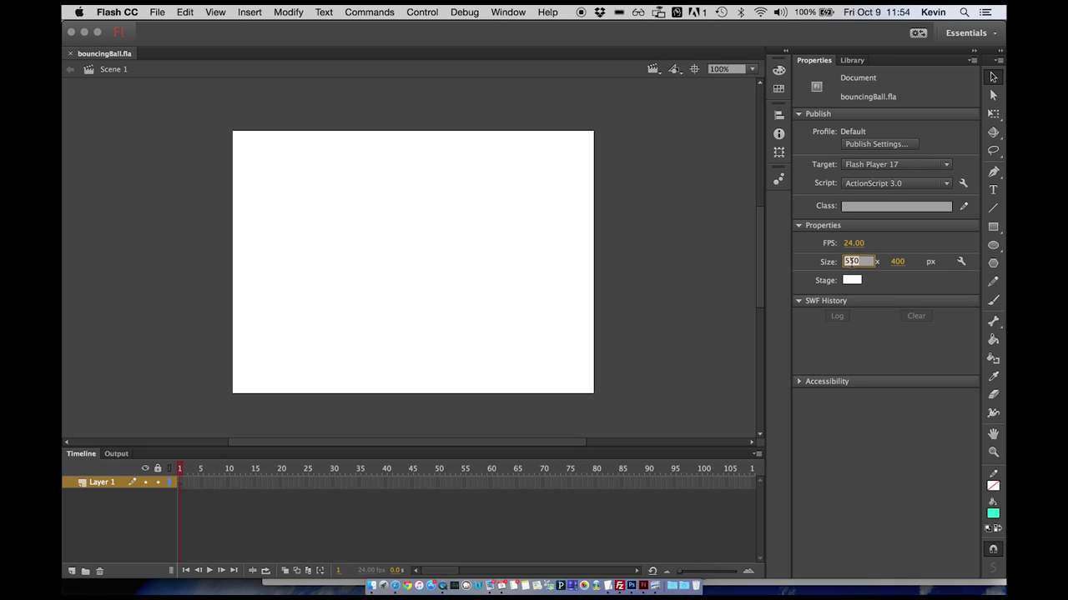
pyautogui.write('590')
pyautogui.press('Tab')
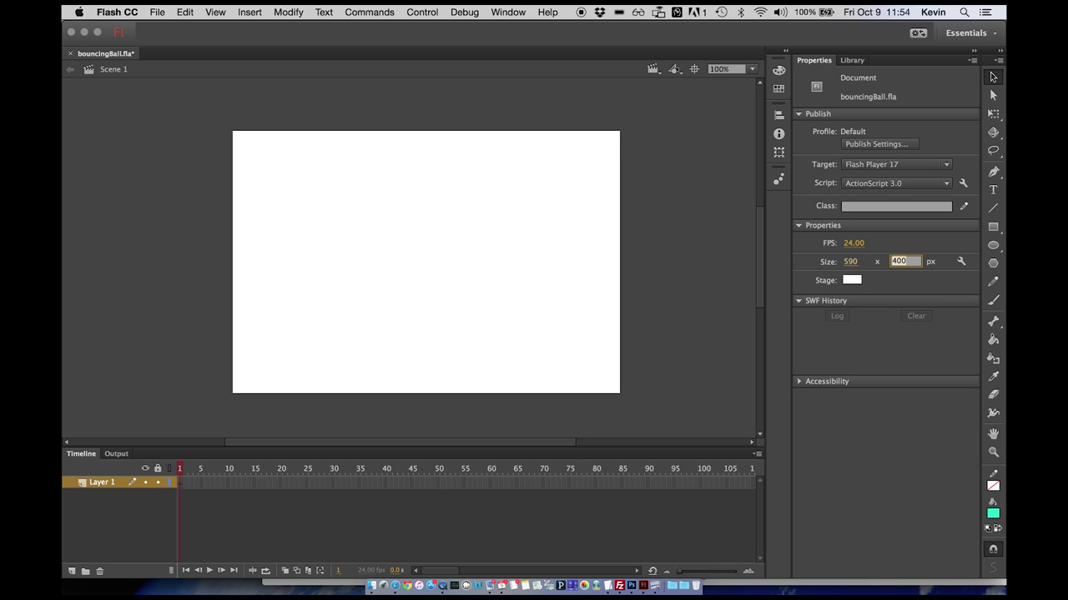
pyautogui.write('369')
pyautogui.press('Tab')
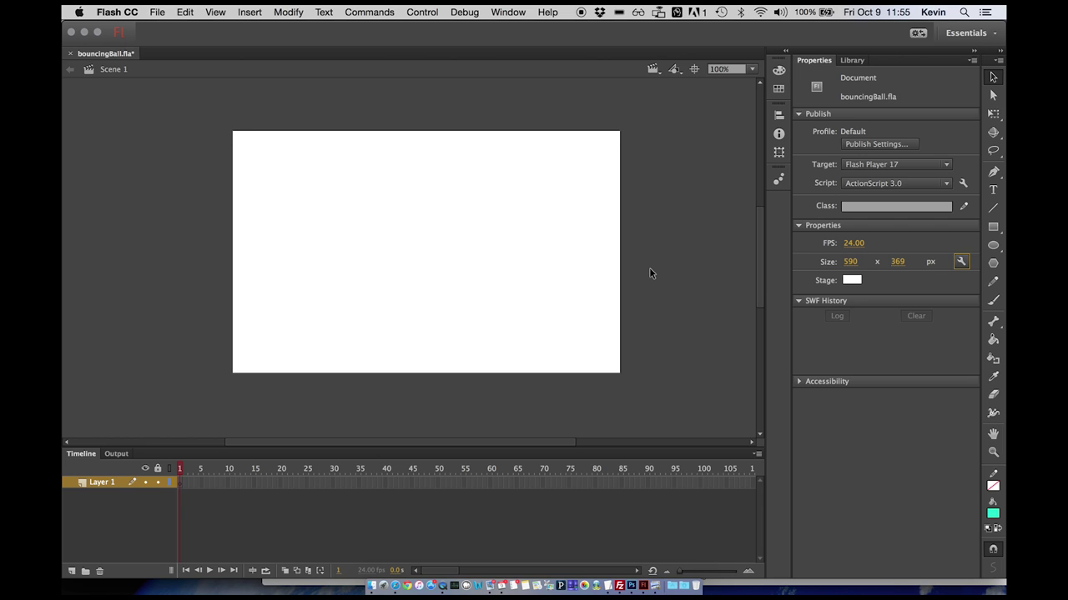
pyautogui.scroll(2, 651, 273)
pyautogui.scroll(-2, 651, 273)
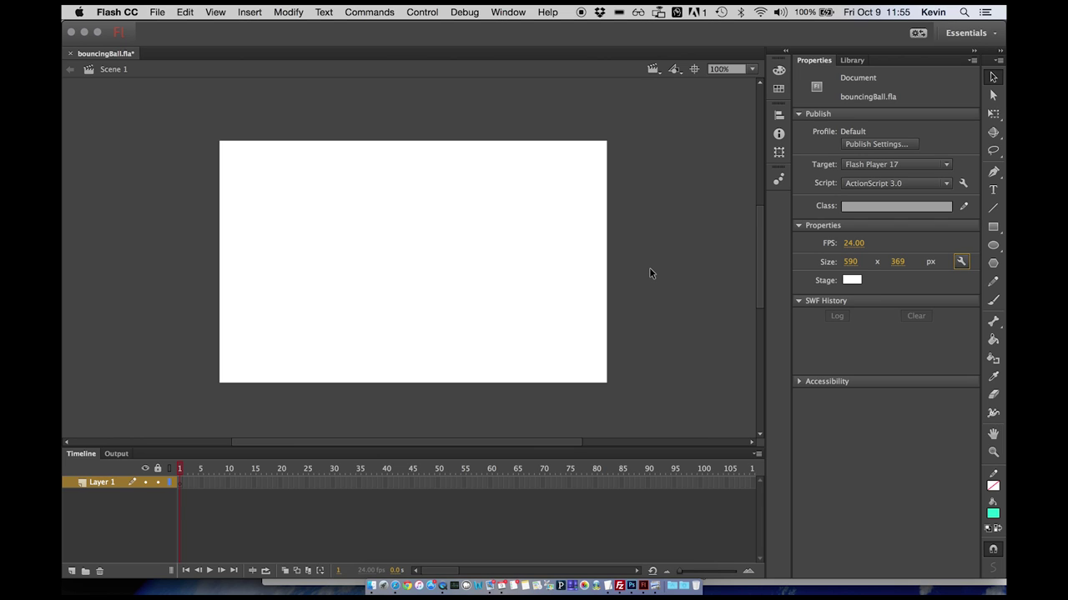
# - Import the bouncing ball reference image from the Desktop onto the stage
pyautogui.scroll(2, 651, 273)
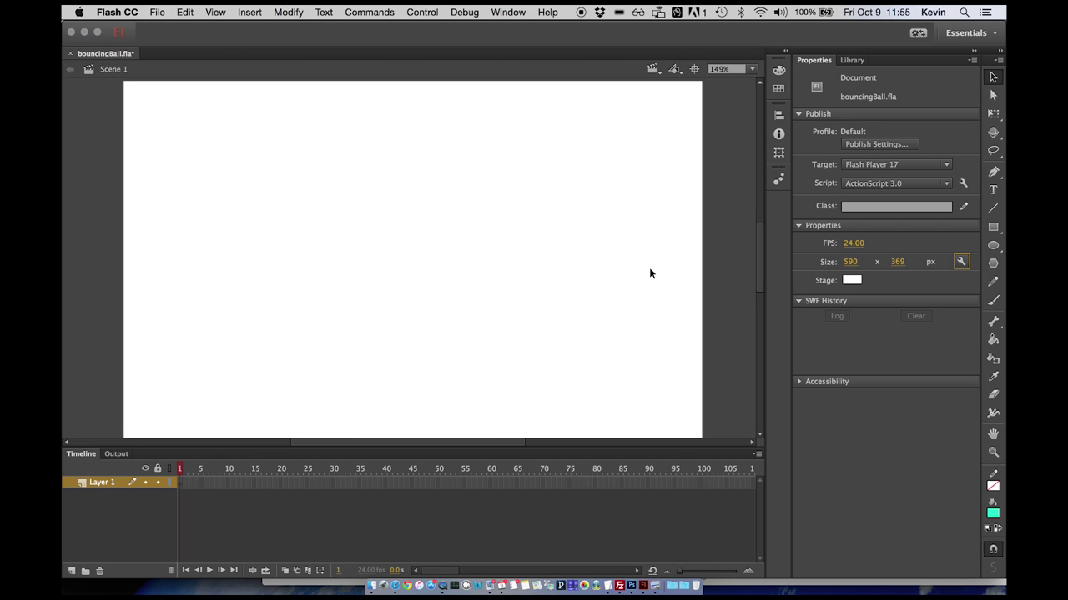
pyautogui.click(157, 12)
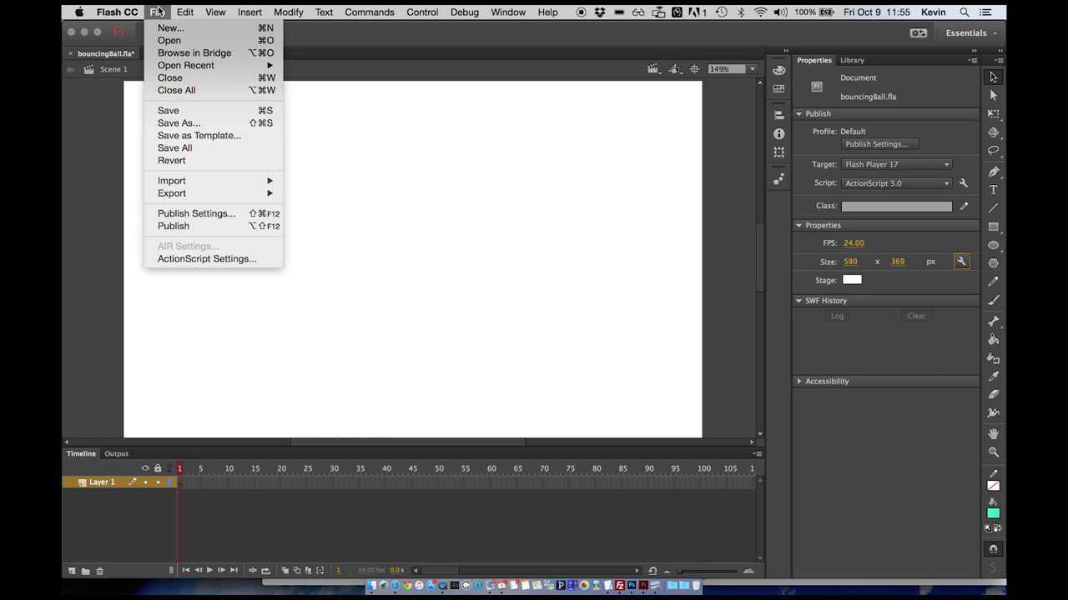
pyautogui.moveTo(185, 181)
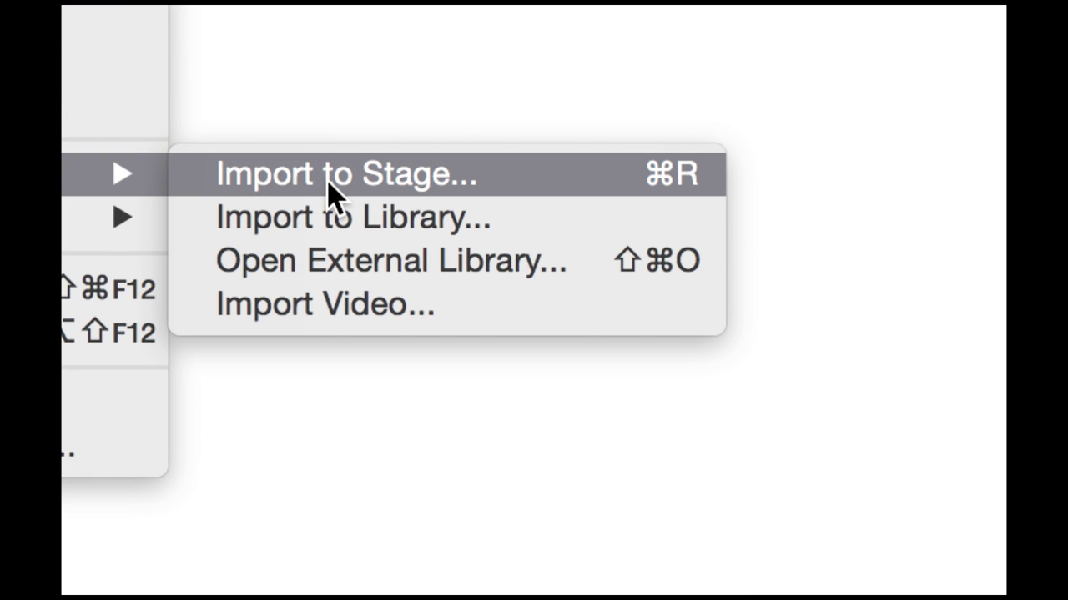
pyautogui.click(328, 190)
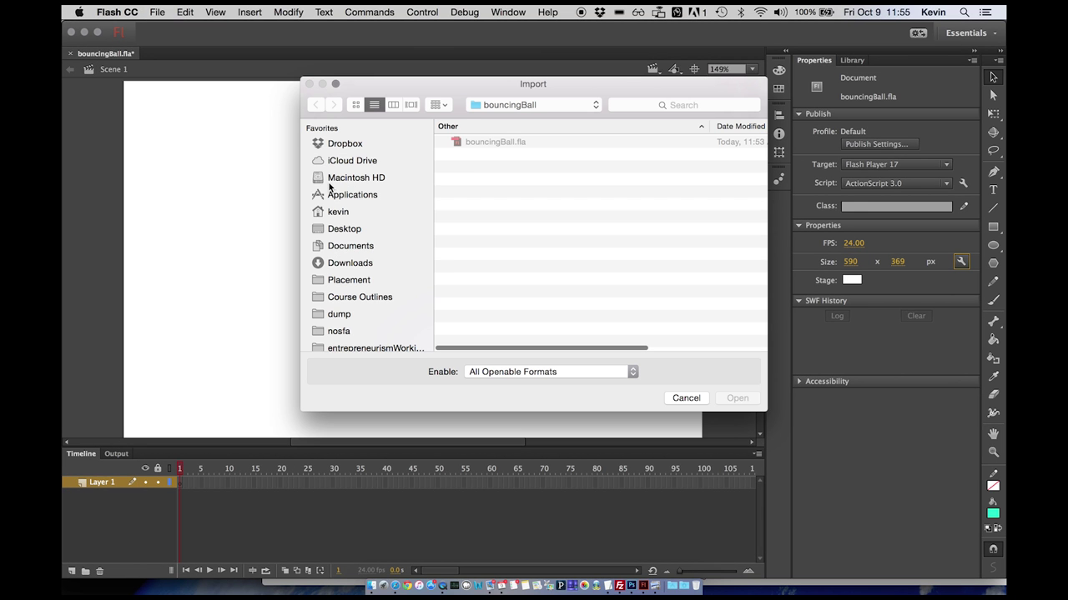
pyautogui.click(344, 229)
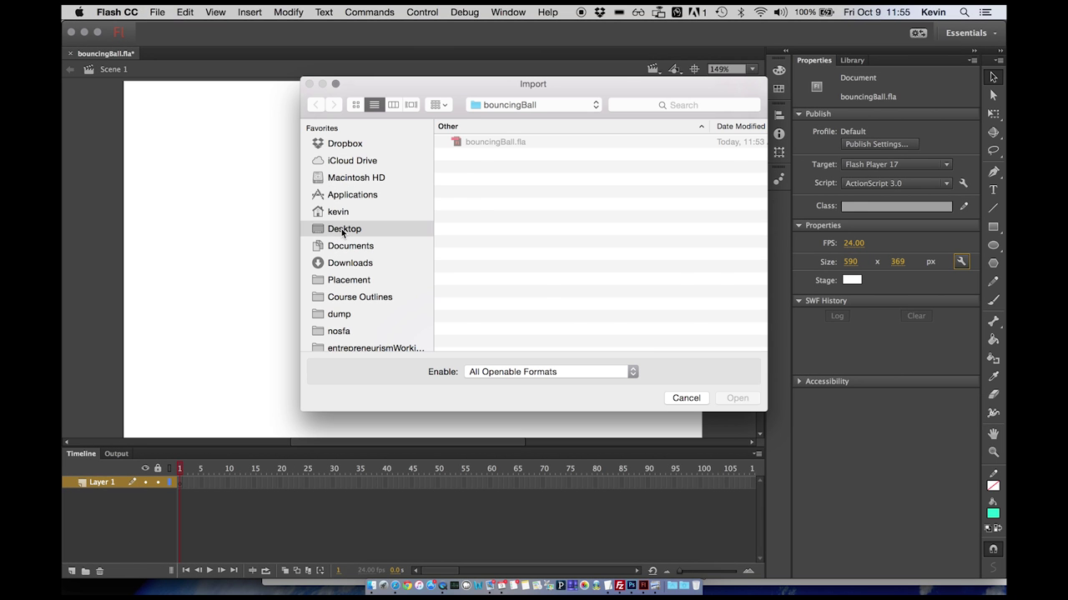
pyautogui.scroll(-5, 523, 200)
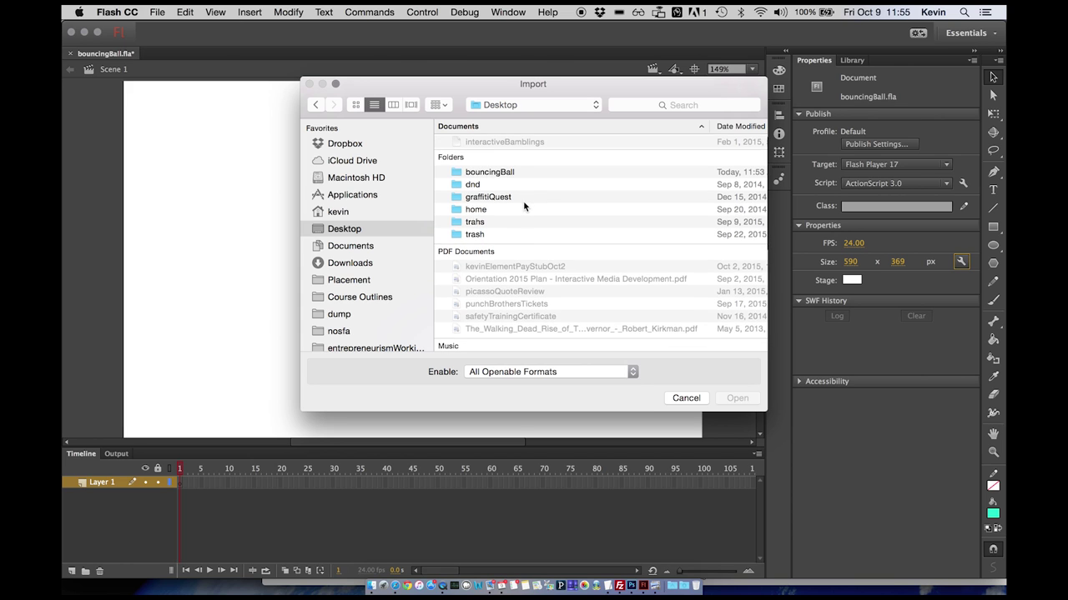
pyautogui.doubleClick(469, 266)
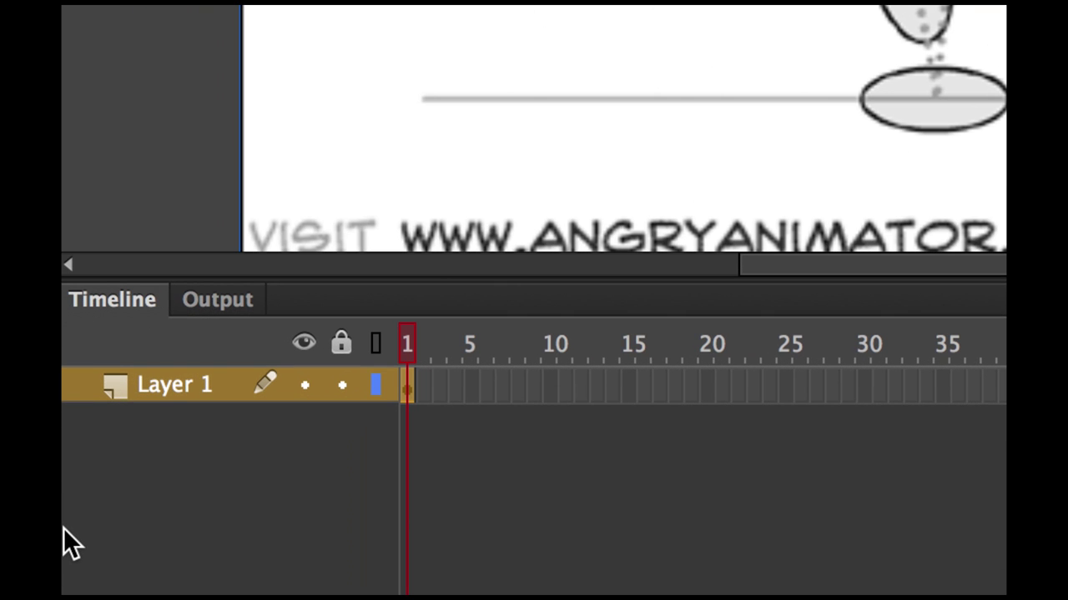
# - Rename Layer 1 as tracing
pyautogui.doubleClick(168, 385)
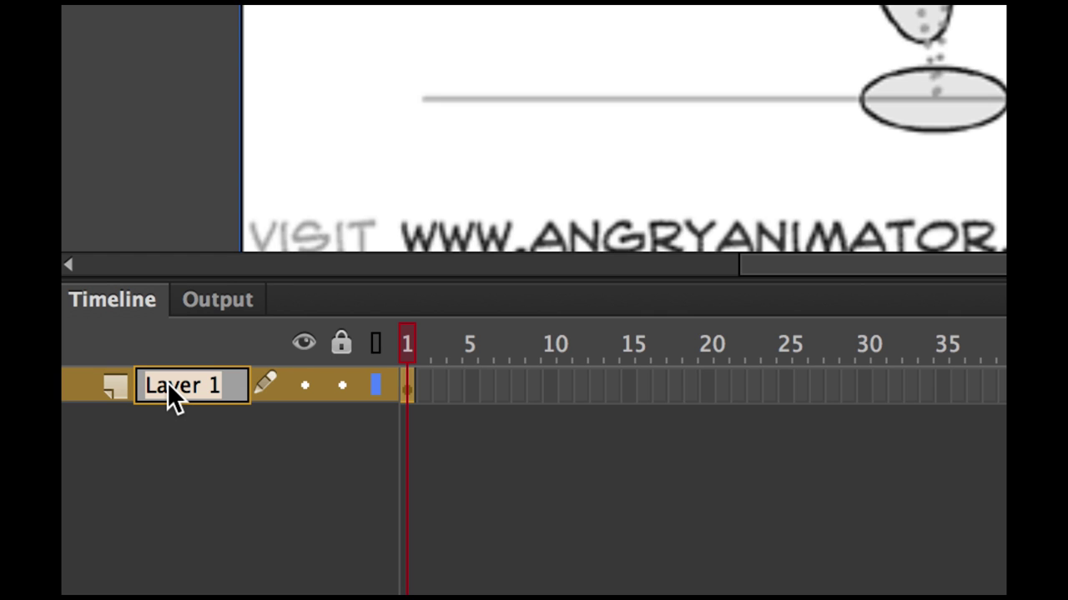
pyautogui.write('tracing')
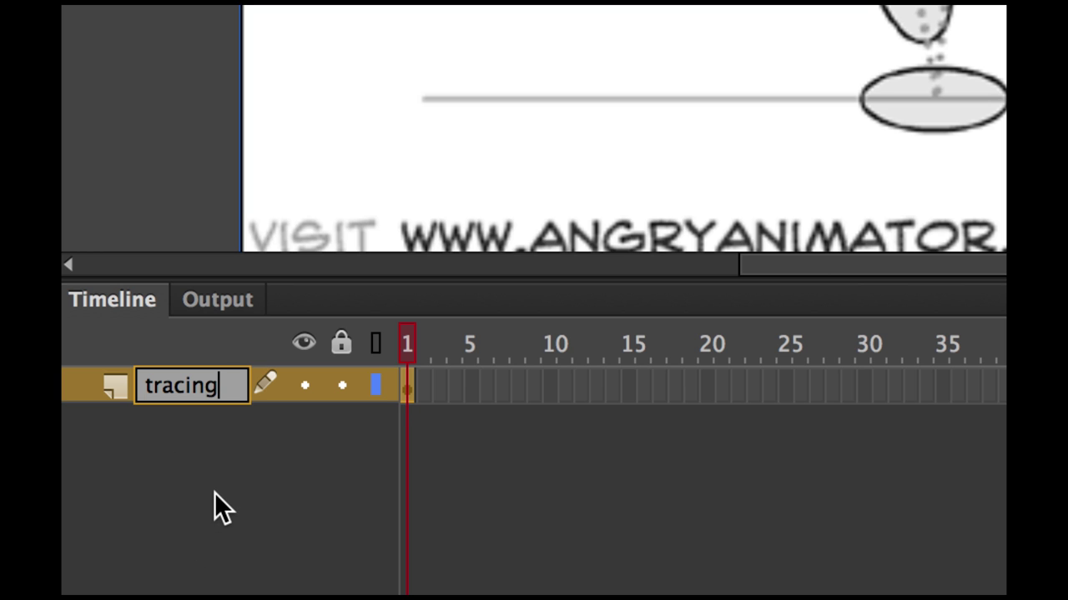
pyautogui.press('Return')
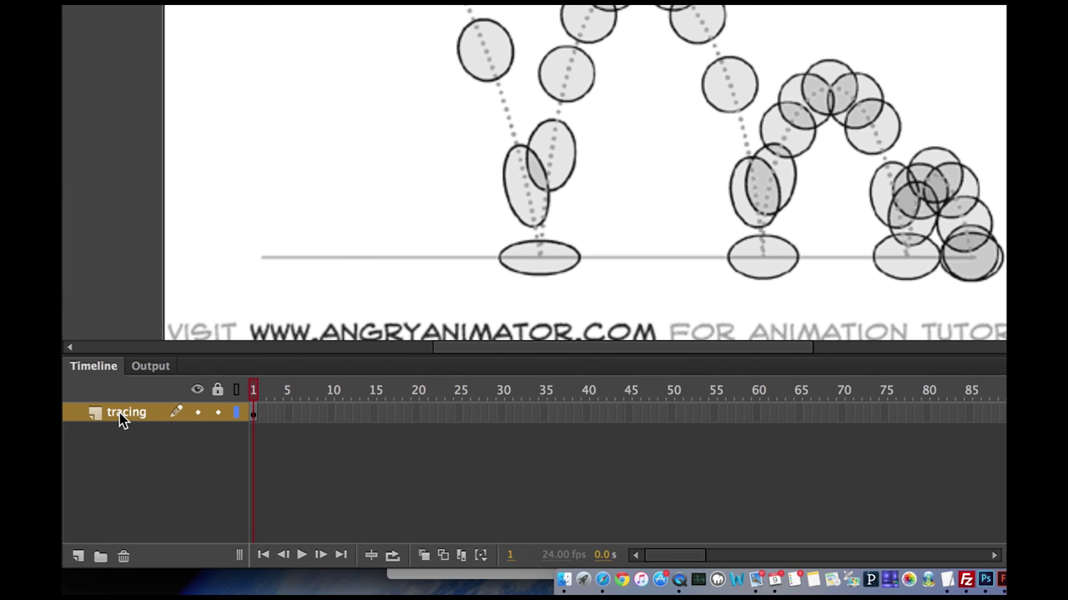
# - Change the tracing layer's type to Guide and lock it in its layer properties
pyautogui.rightClick(119, 413)
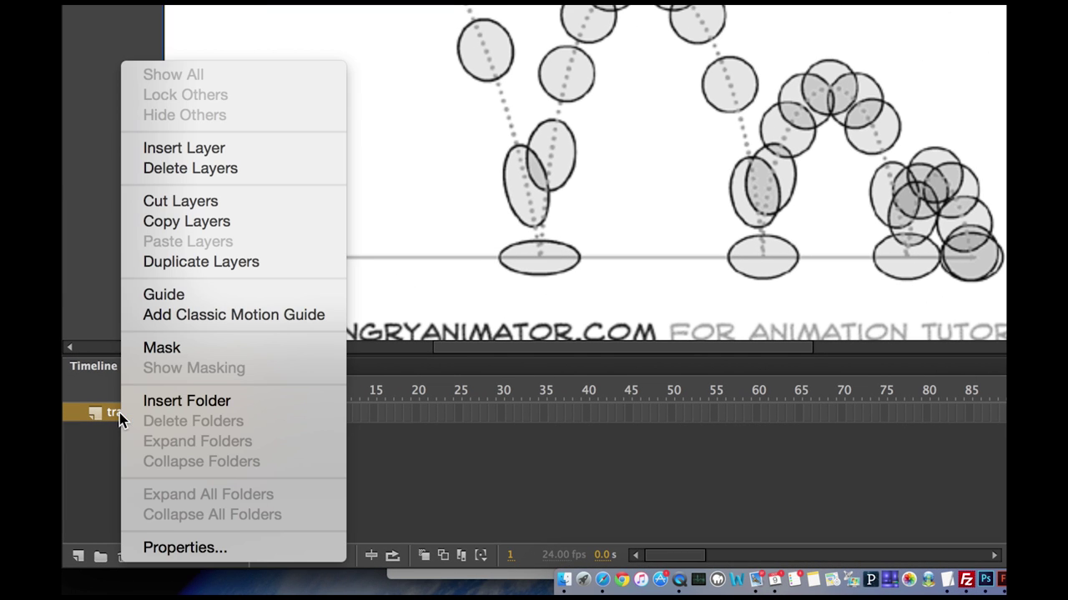
pyautogui.click(213, 552)
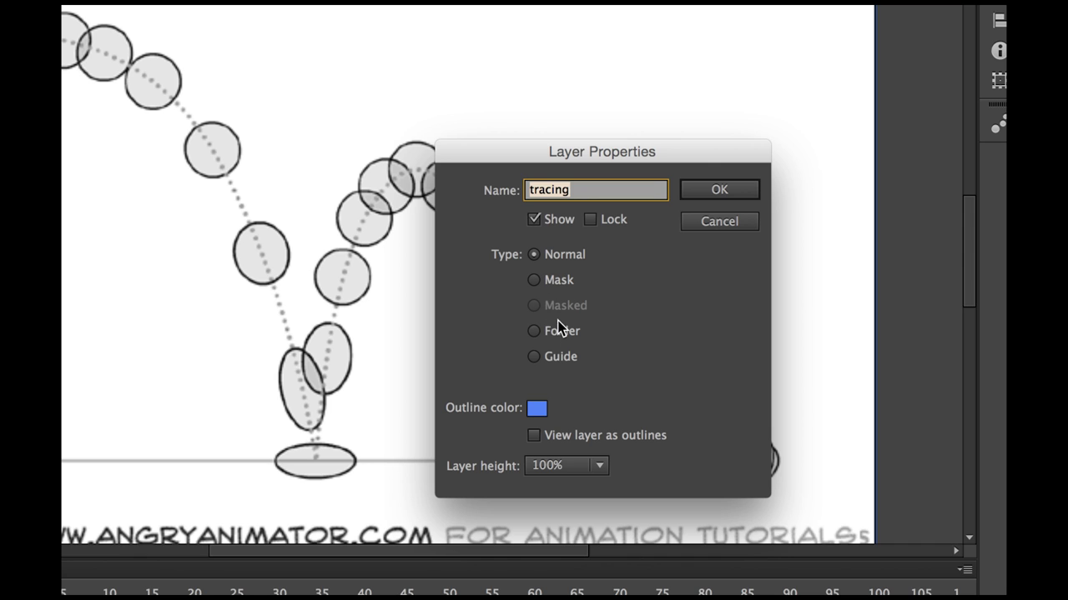
pyautogui.click(535, 358)
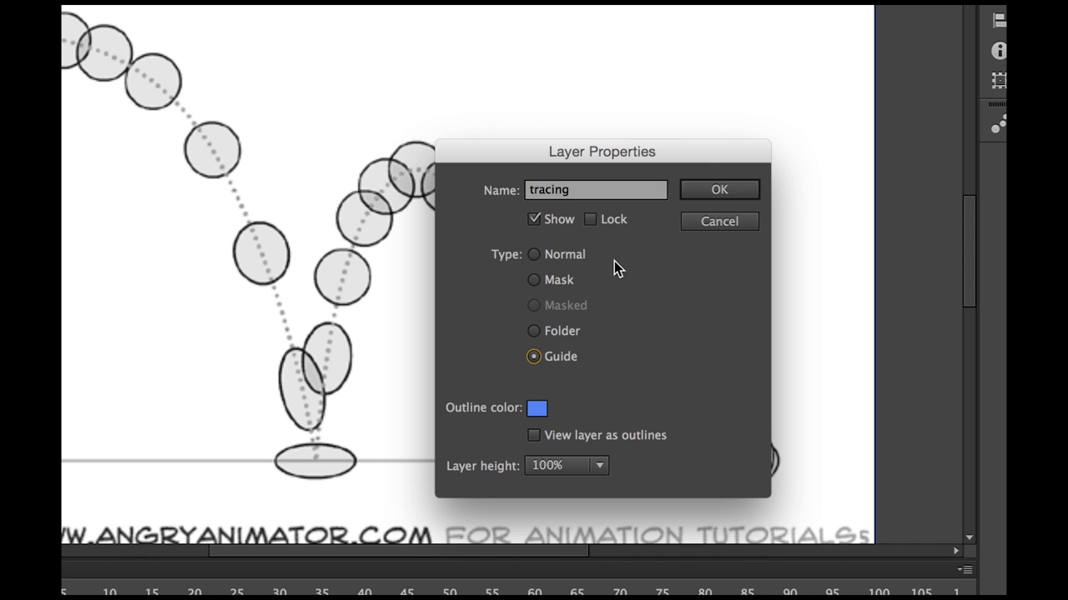
pyautogui.click(592, 221)
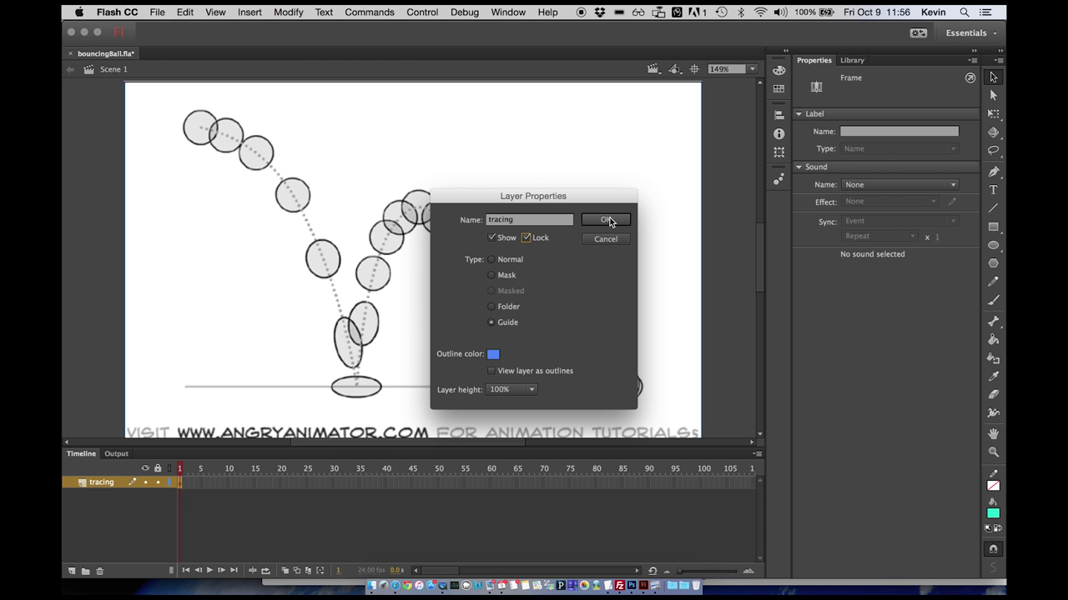
pyautogui.click(606, 220)
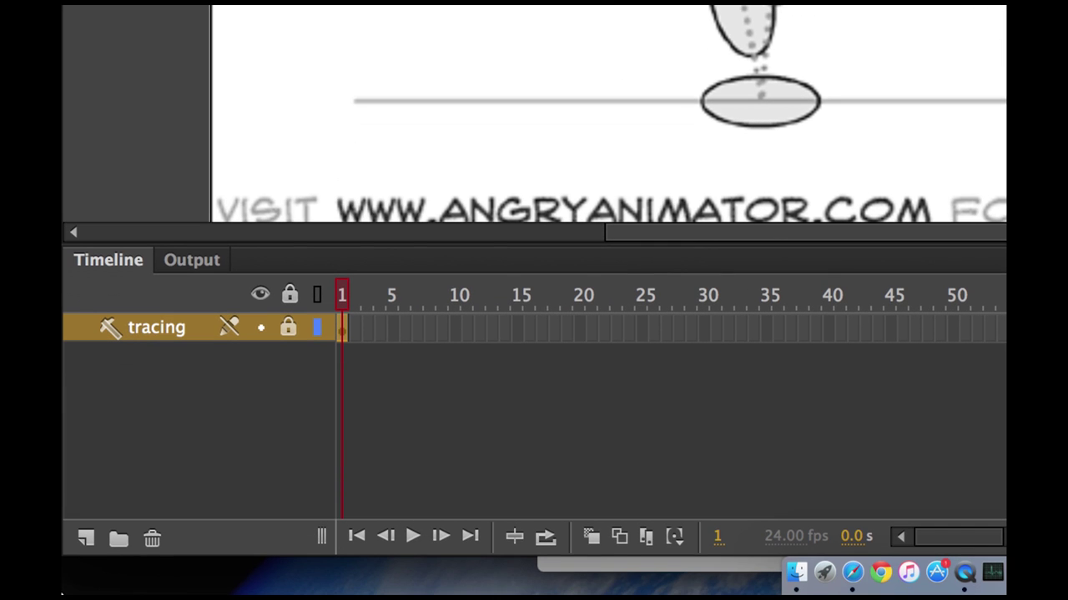
# - Add a new layer above the tracing layer and name it ball
pyautogui.click(86, 540)
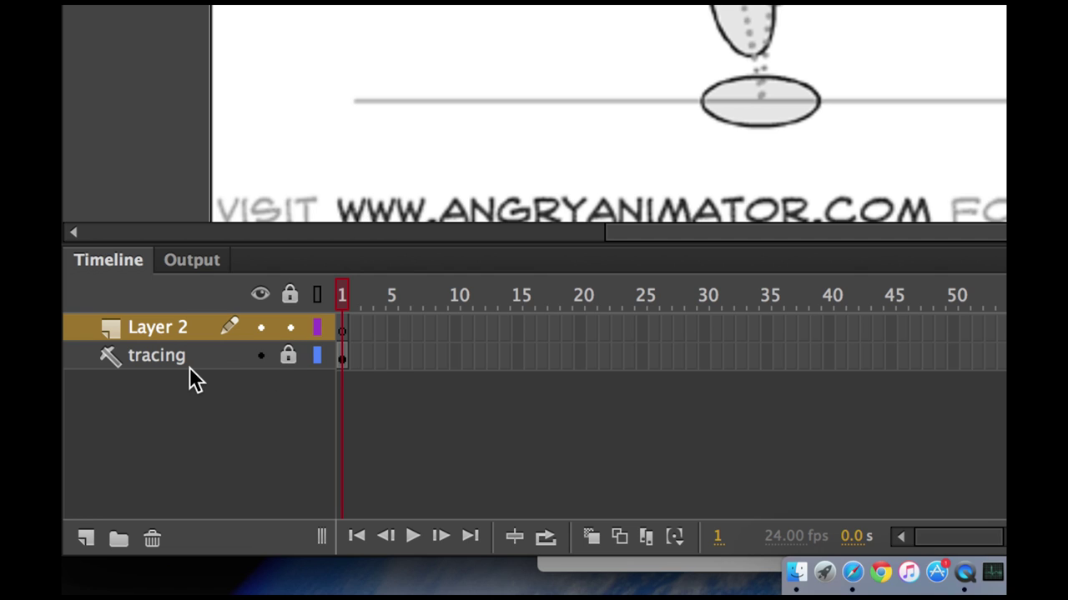
pyautogui.doubleClick(157, 326)
pyautogui.write('ball')
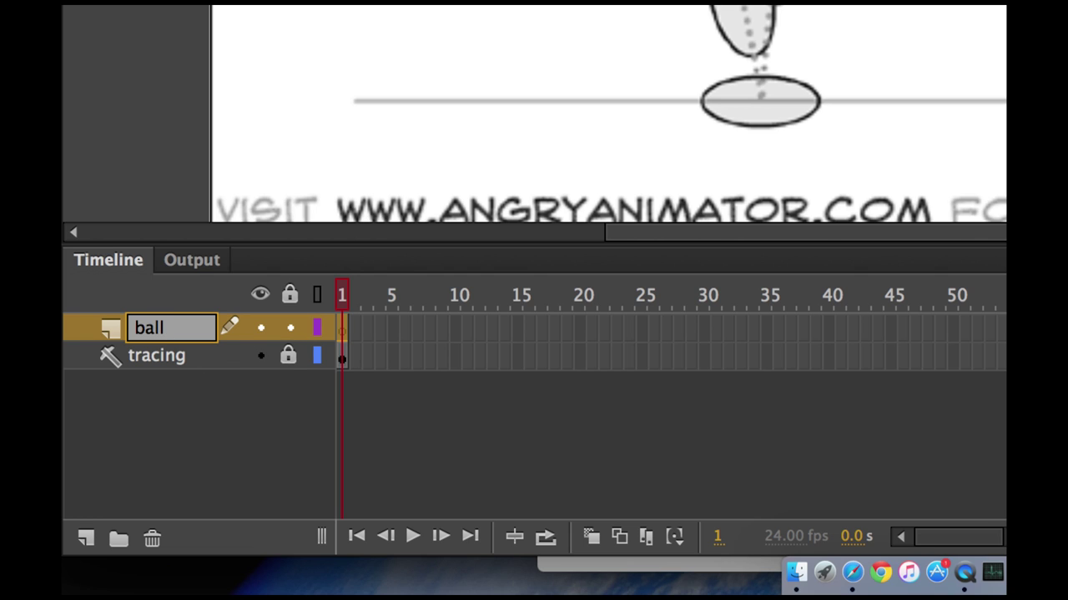
pyautogui.press('Return')
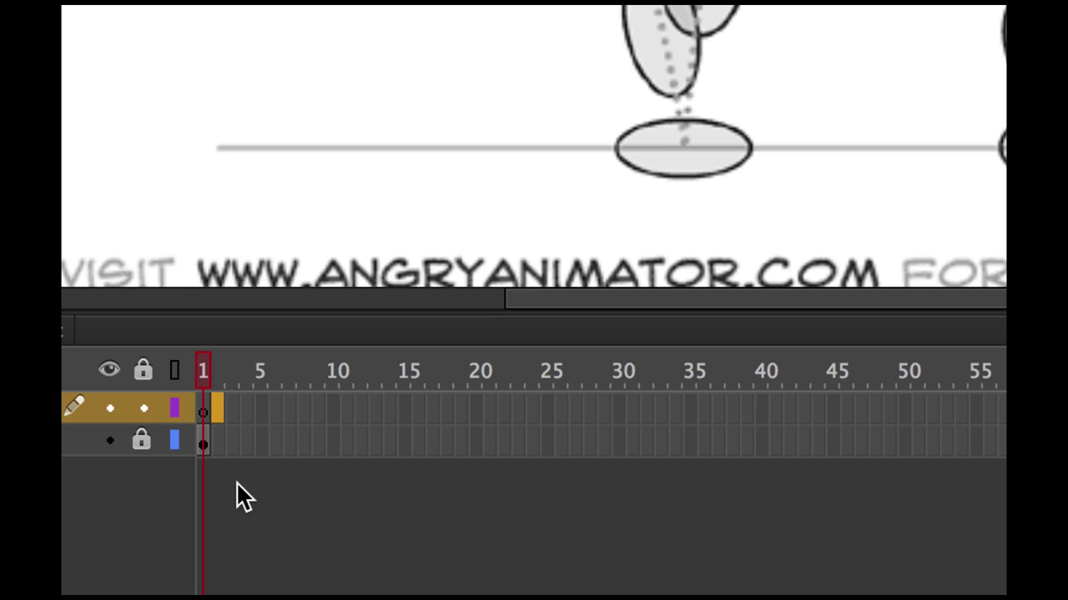
# - Insert frames on both the ball and tracing layers from frame 2 through frame 32
pyautogui.click(323, 491)
pyautogui.moveTo(223, 407); pyautogui.dragTo(386, 408)
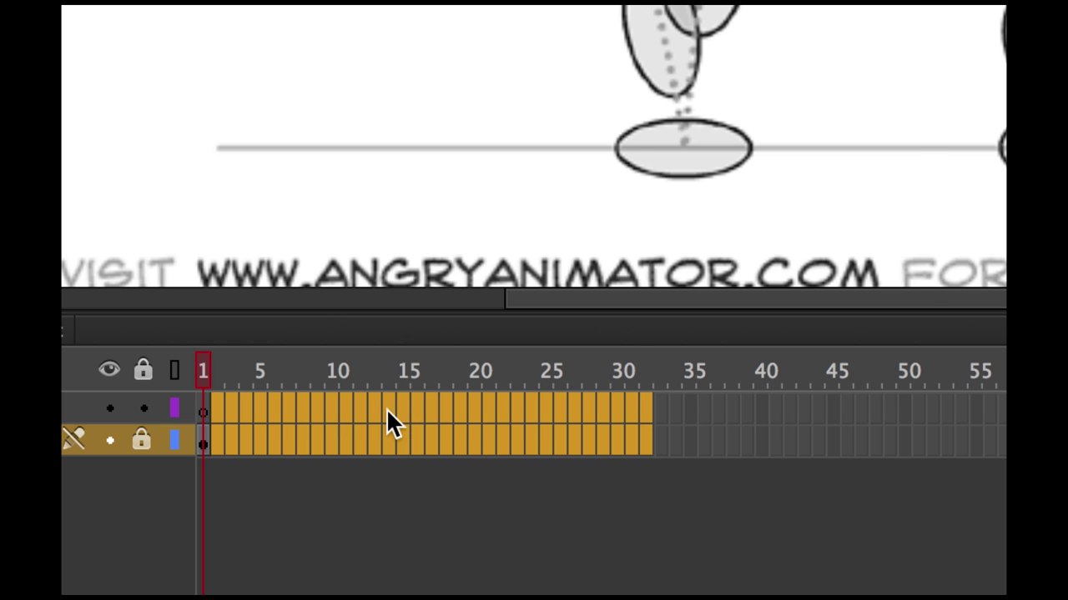
pyautogui.rightClick(386, 408)
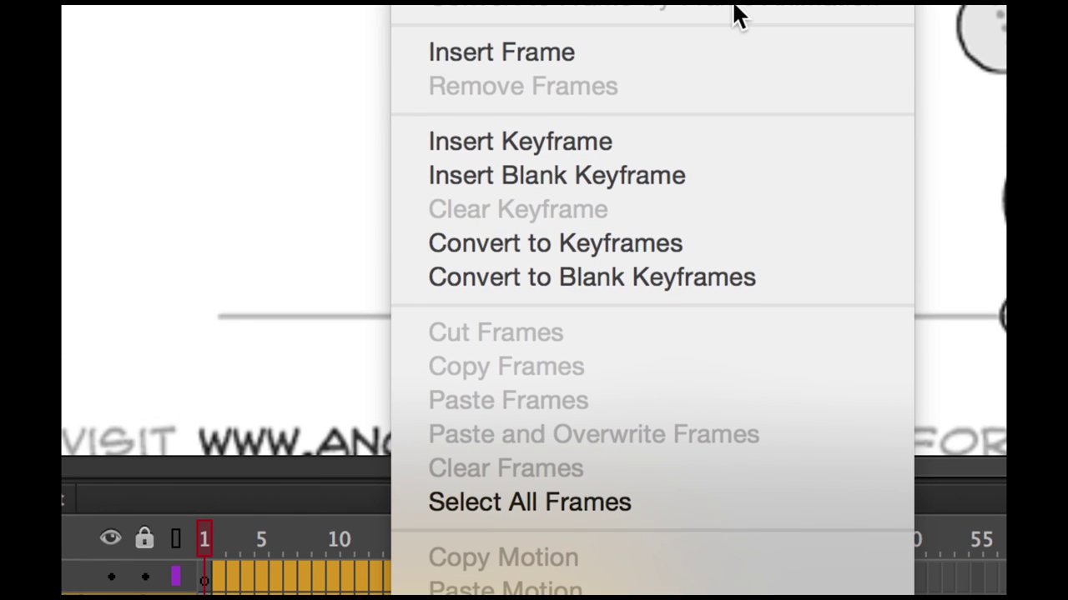
pyautogui.click(603, 50)
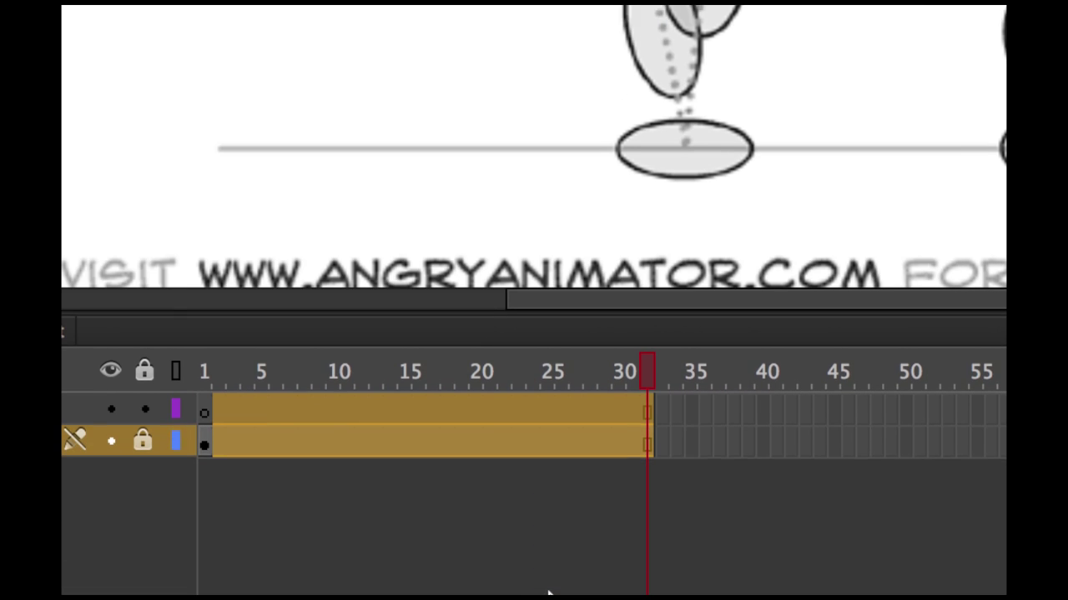
pyautogui.click(466, 535)
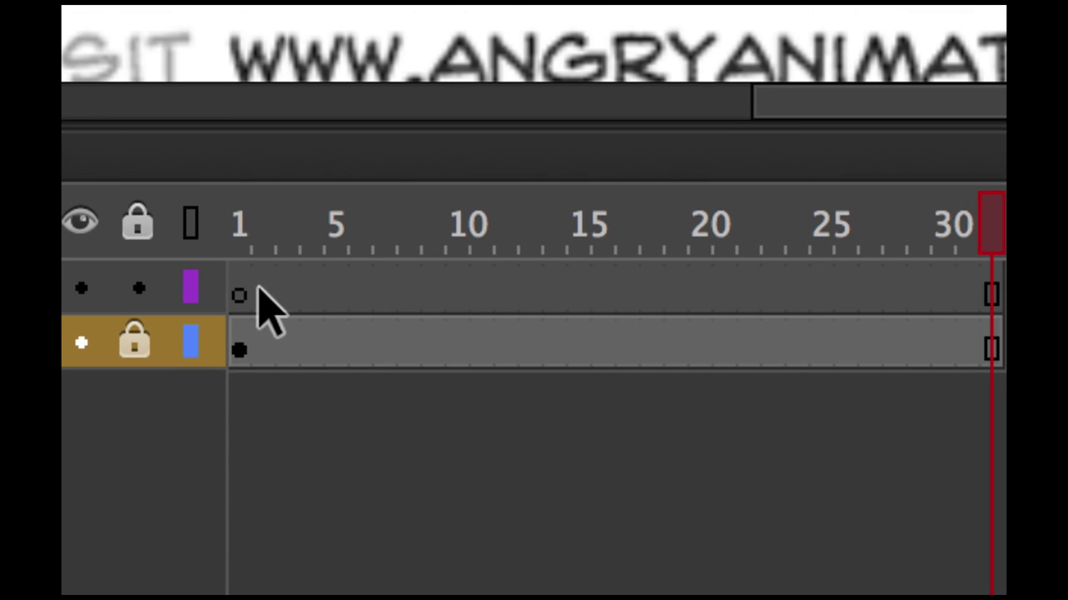
# - Convert frames 2 to 32 of the ball layer to keyframes
pyautogui.moveTo(257, 288); pyautogui.dragTo(442, 283)
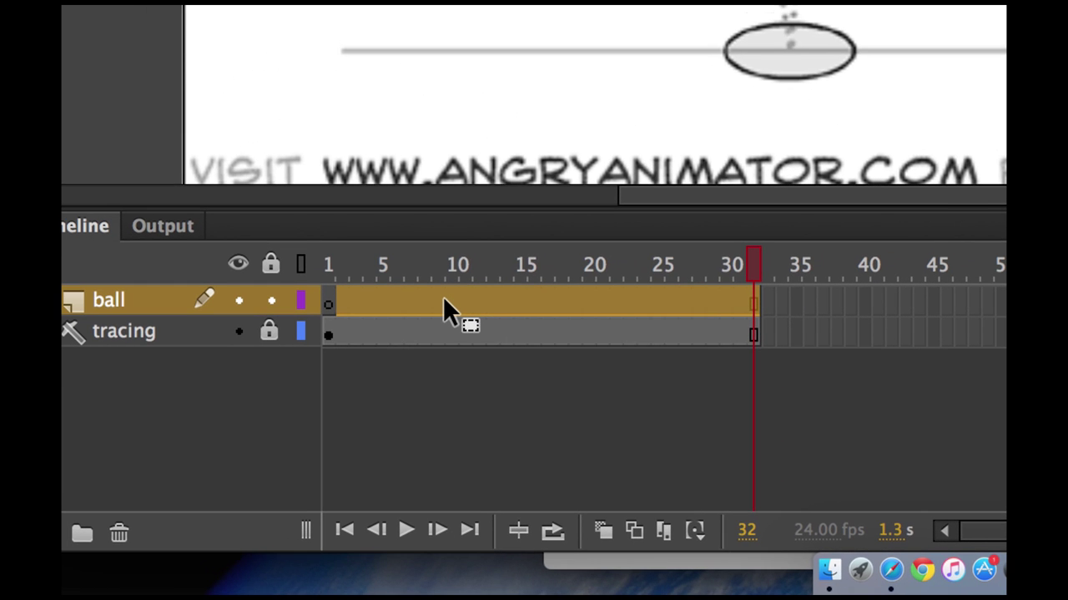
pyautogui.rightClick(443, 287)
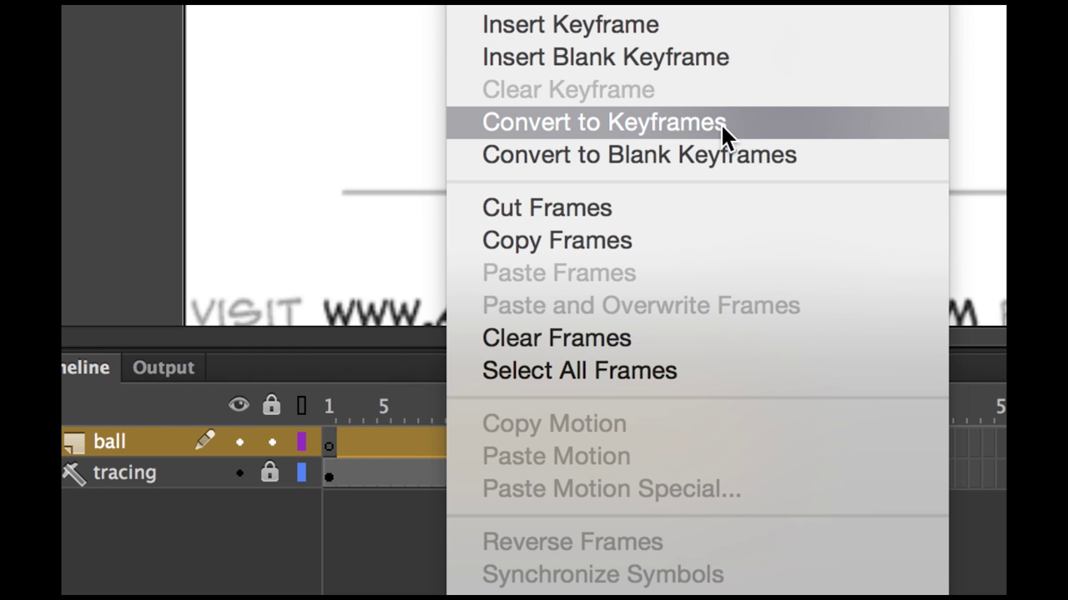
pyautogui.click(721, 123)
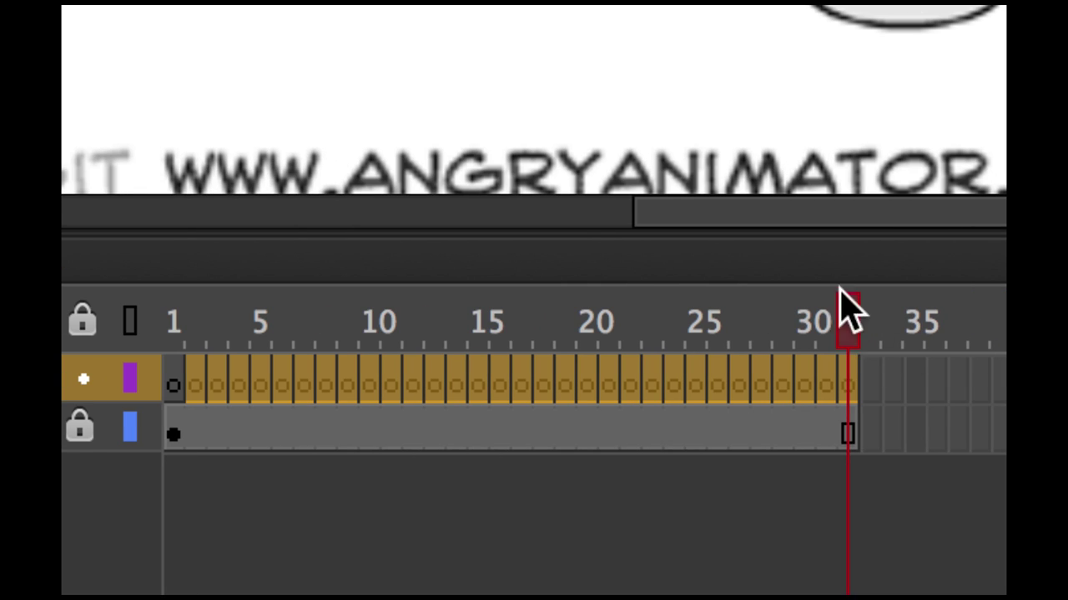
# - Select frame 1 of the ball layer and activate the Oval tool
pyautogui.moveTo(325, 380); pyautogui.dragTo(172, 382)
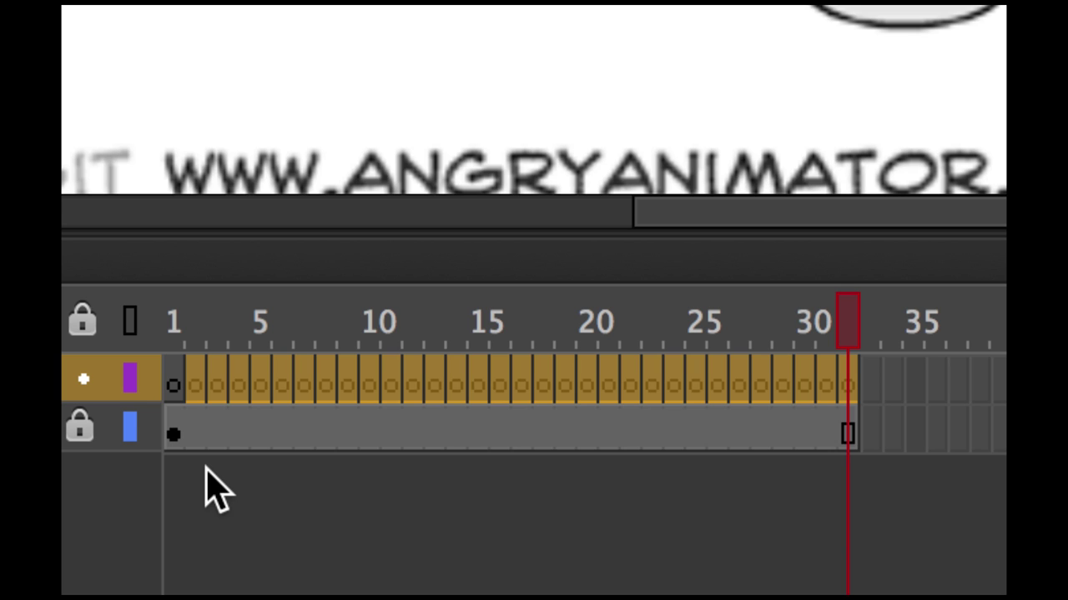
pyautogui.click(177, 387)
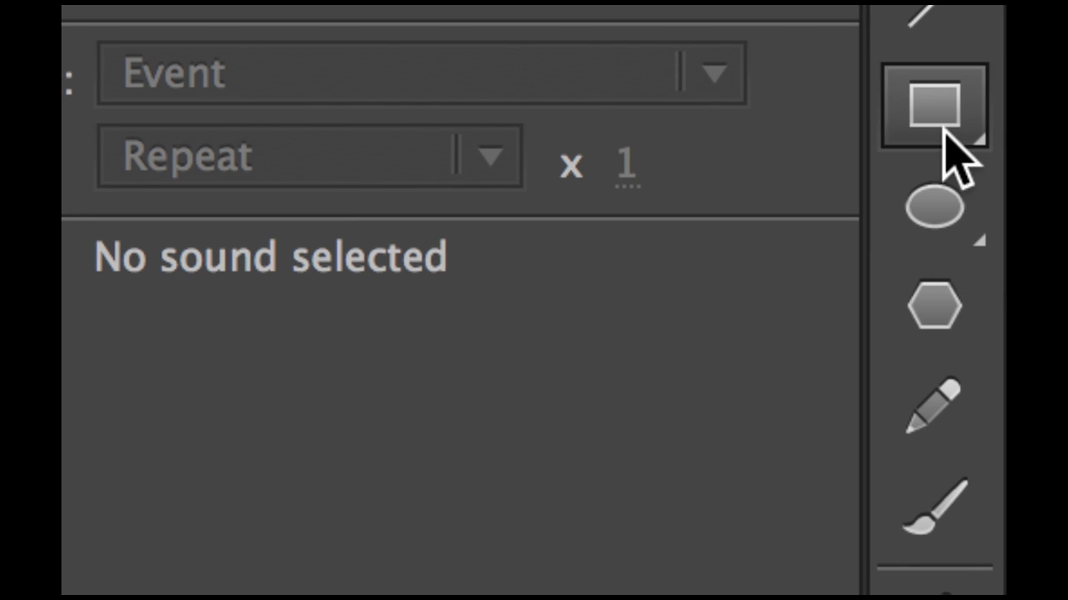
pyautogui.click(927, 219)
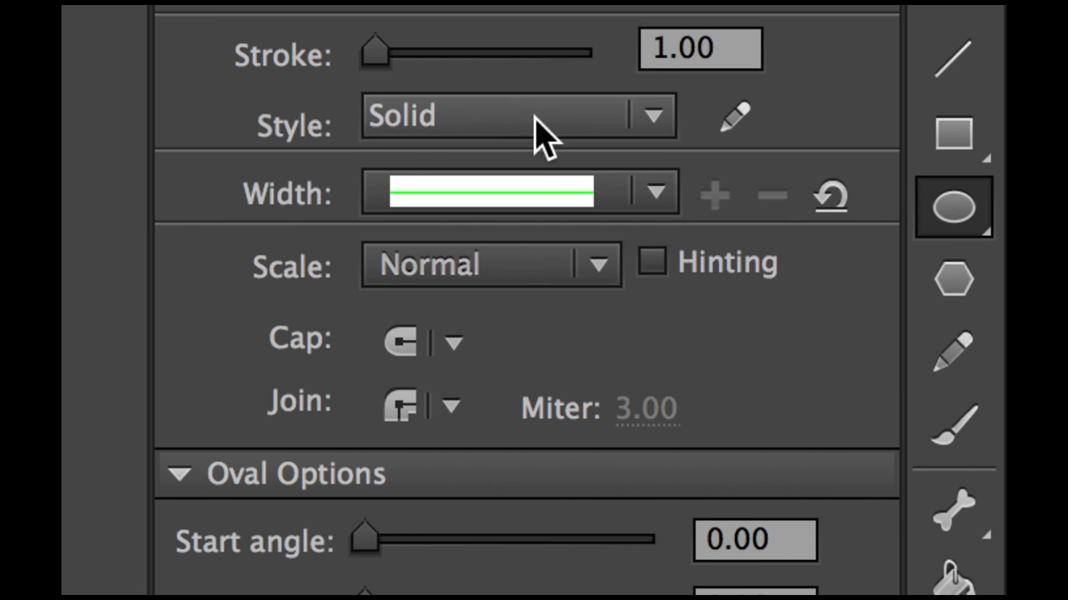
pyautogui.click(652, 116)
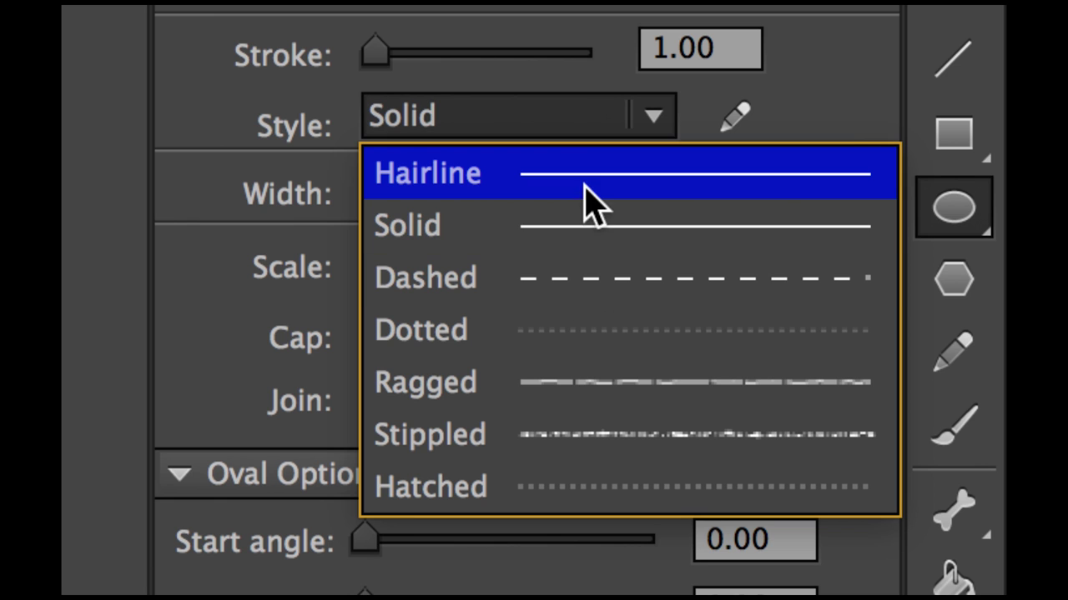
pyautogui.click(240, 185)
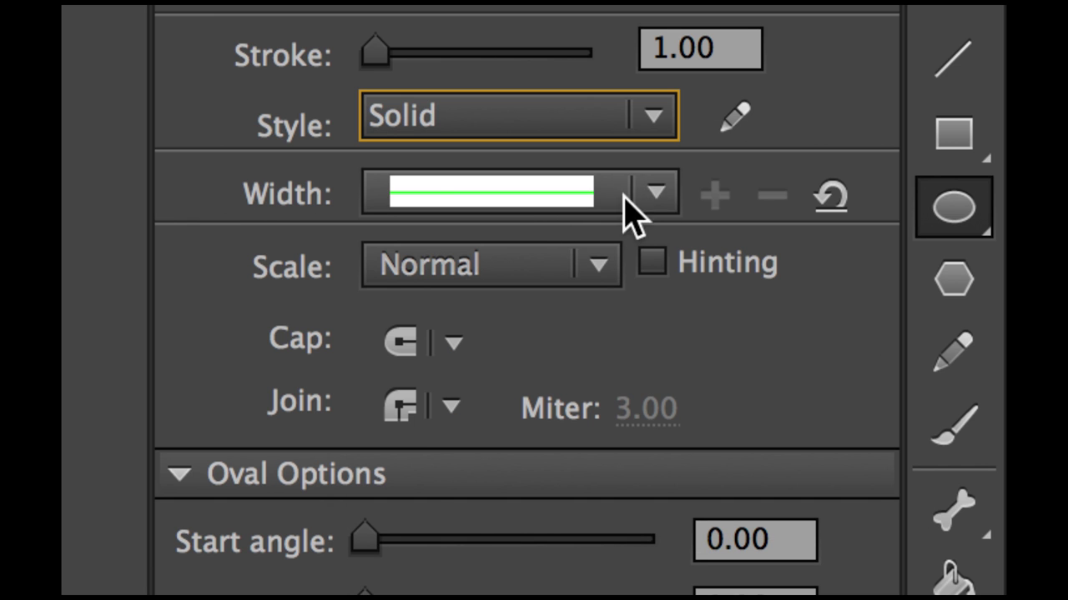
pyautogui.click(635, 119)
pyautogui.click(639, 117)
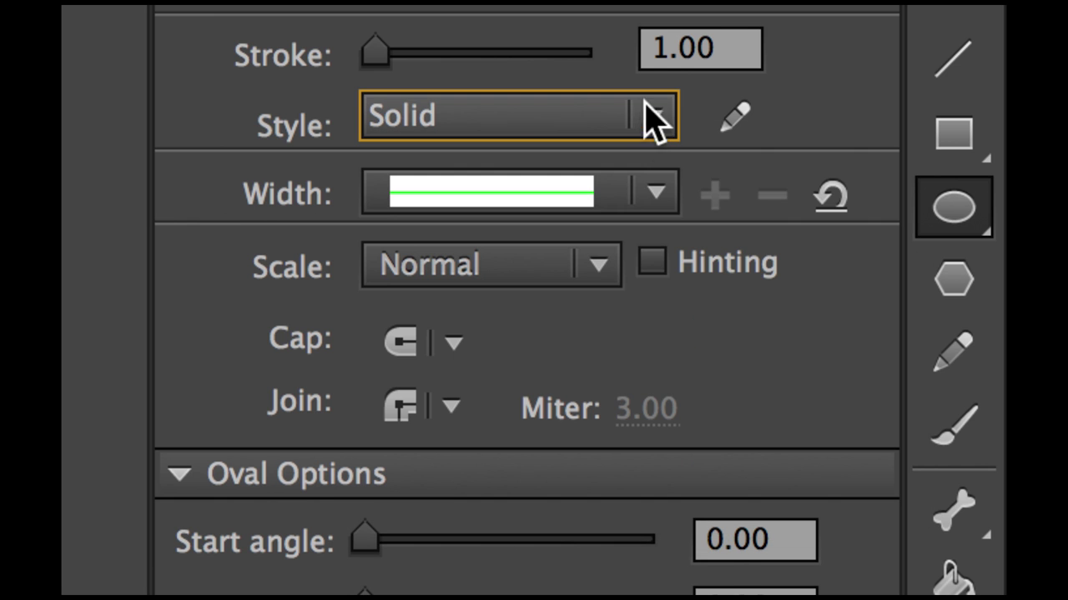
# - Set the Oval tool to no stroke and a red radial gradient fill
pyautogui.scroll(1, 653, 9)
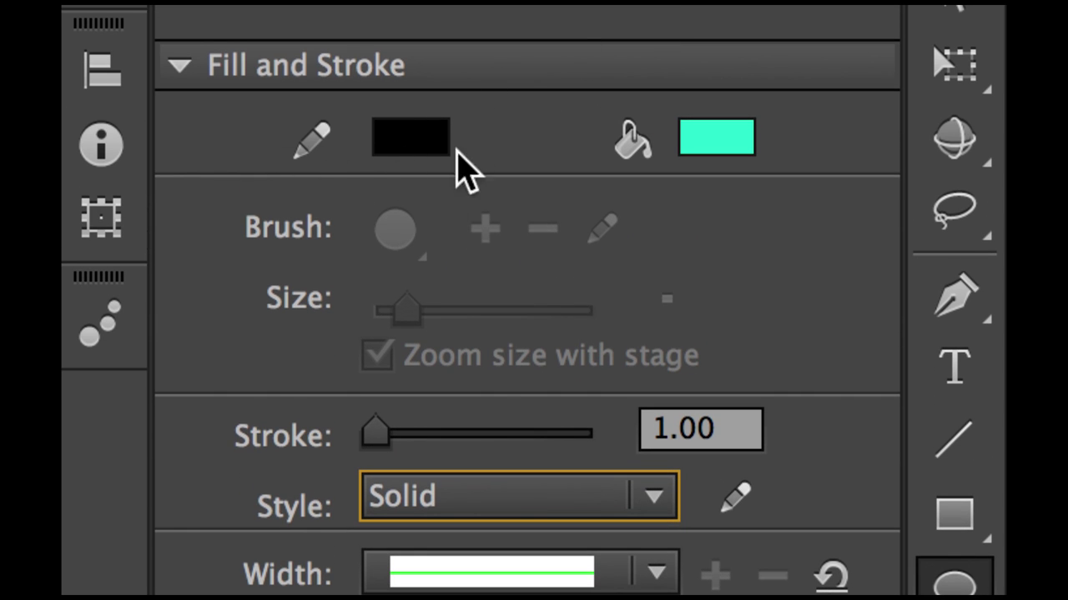
pyautogui.click(420, 155)
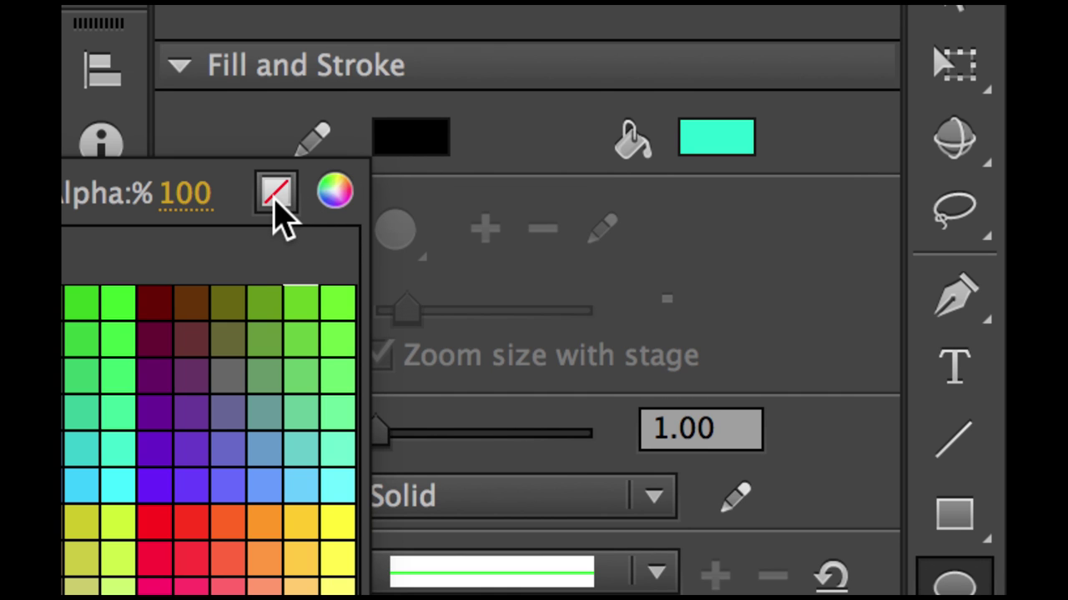
pyautogui.click(275, 198)
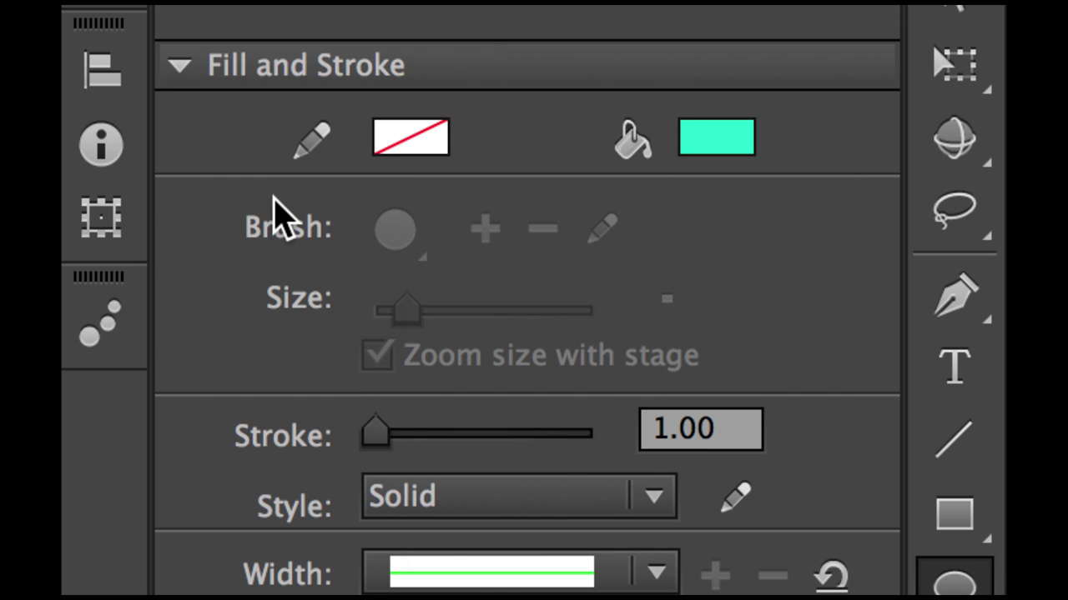
pyautogui.click(716, 144)
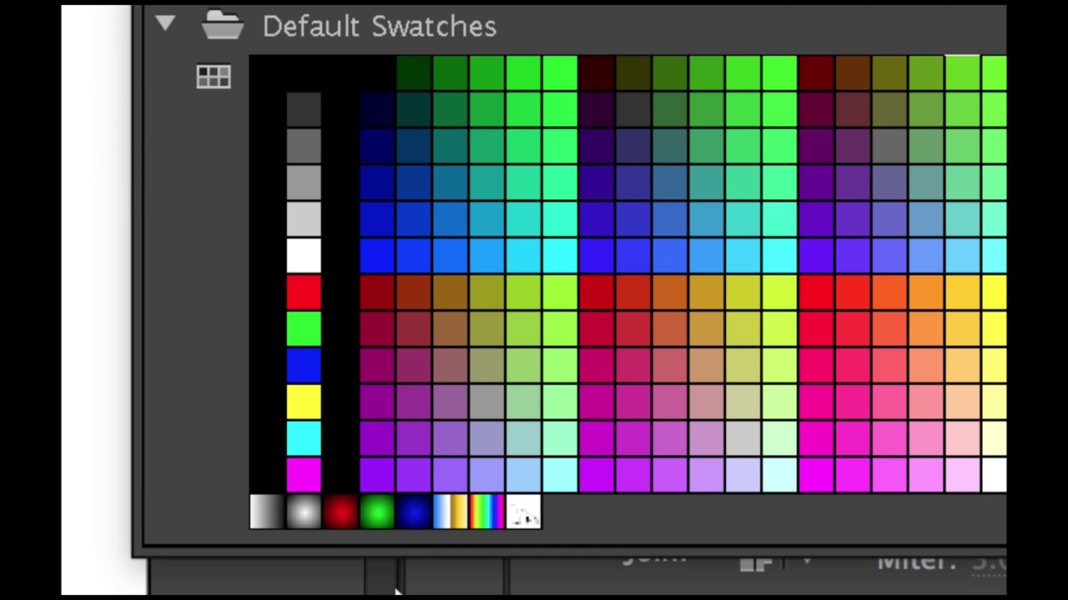
pyautogui.click(345, 514)
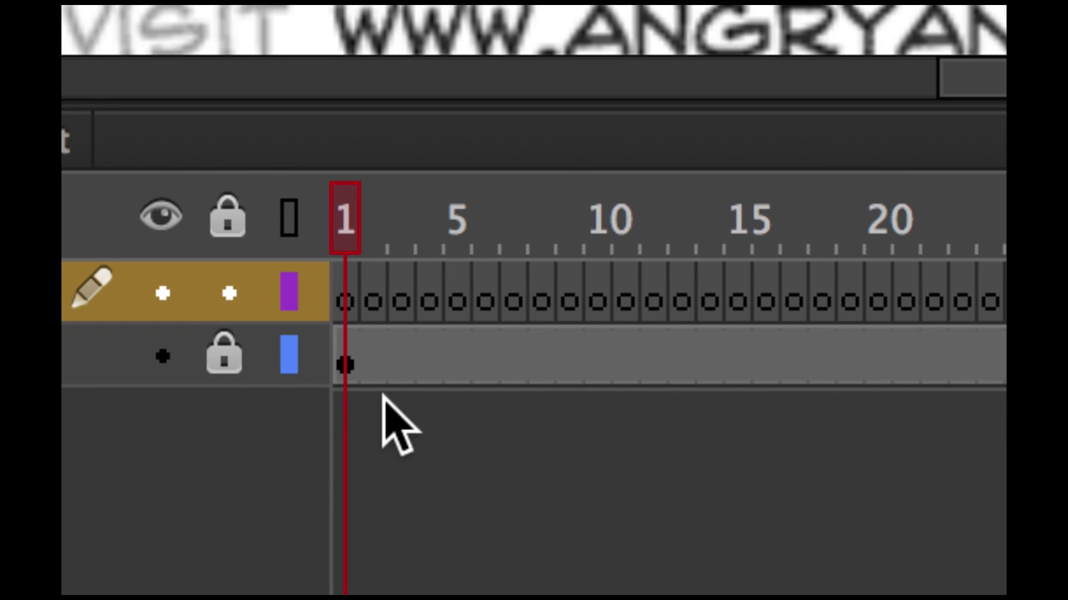
# - Draw a circle about 37 by 37 in frame 1 of the ball layer and align it over the first reference circle
pyautogui.click(336, 300)
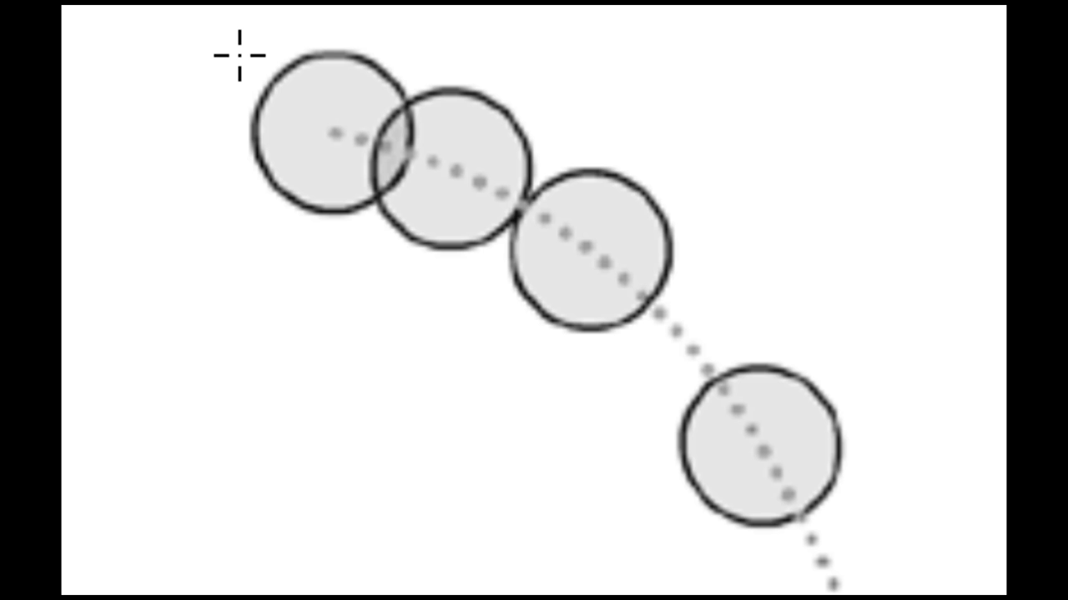
pyautogui.moveTo(239, 55); pyautogui.dragTo(404, 143)
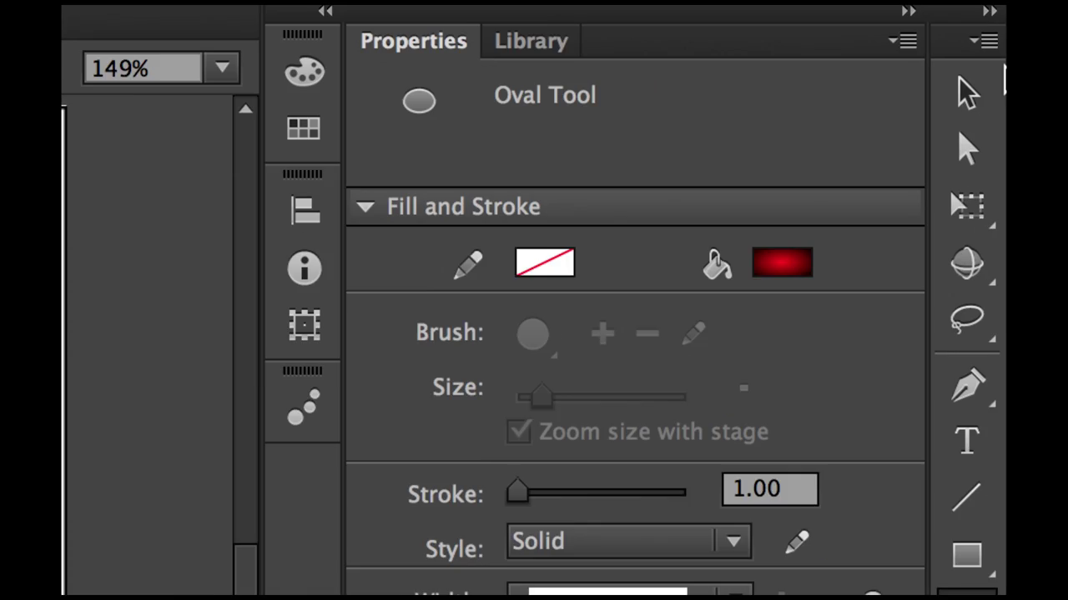
pyautogui.click(901, 127)
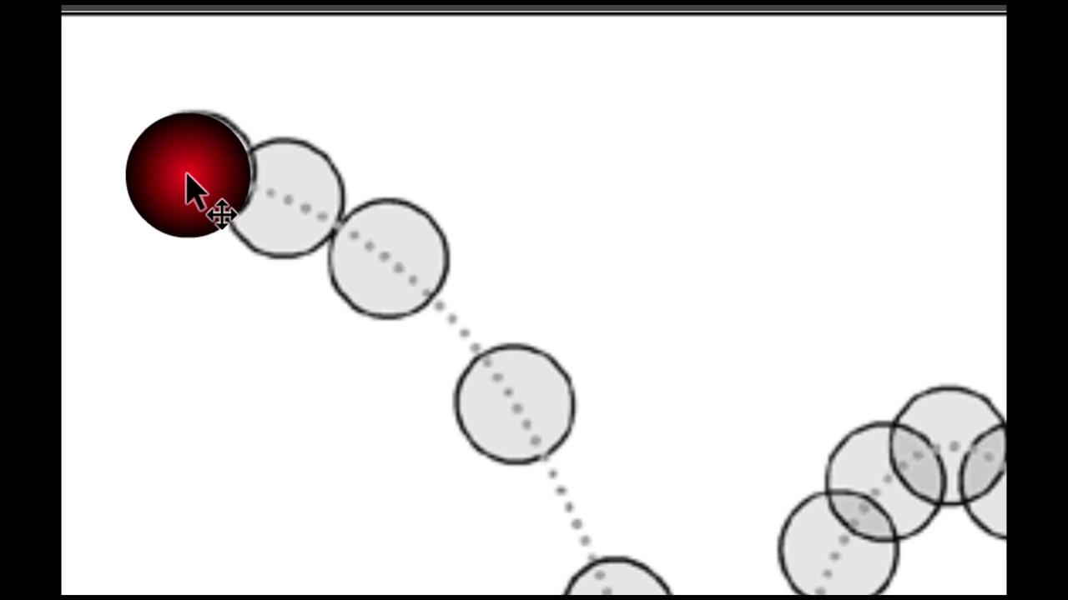
pyautogui.click(198, 129)
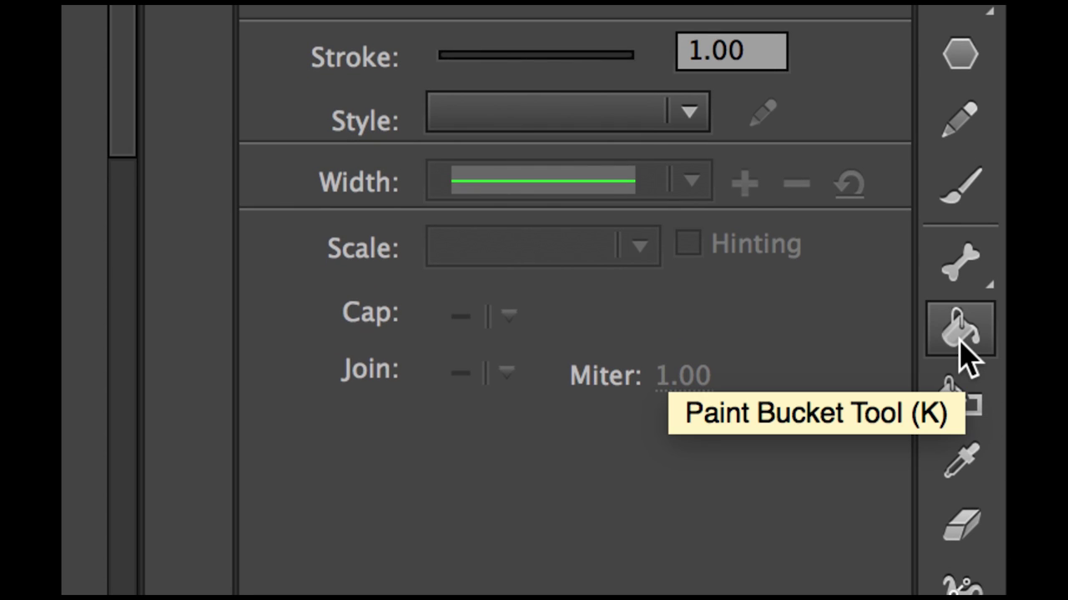
# - Use the Paint Bucket tool to try gradient highlight positions on the red ball, leaving the highlight toward its upper-left side
pyautogui.click(960, 340)
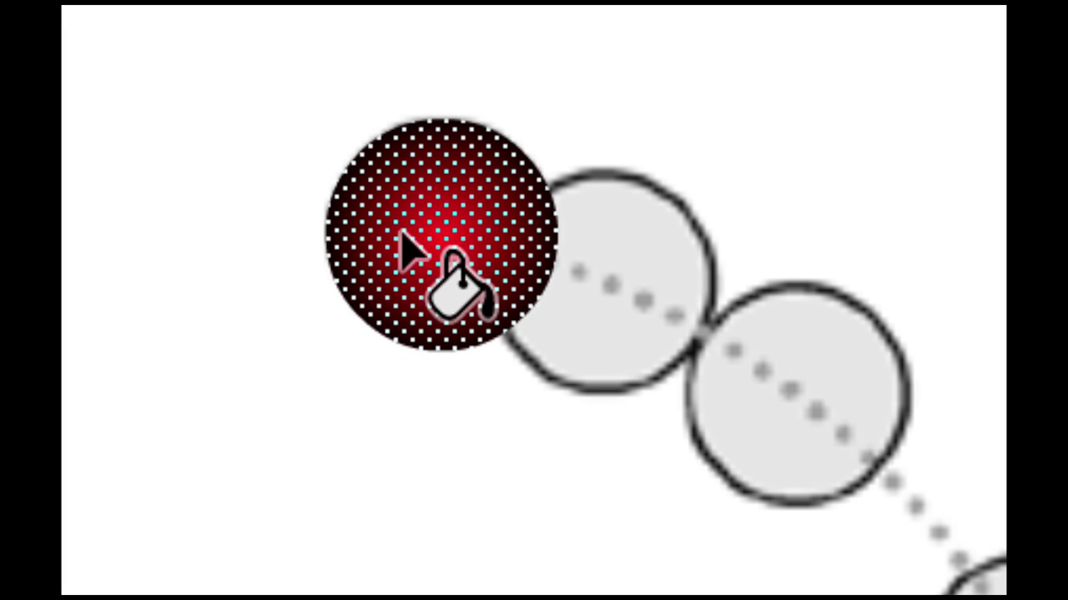
pyautogui.click(422, 209)
pyautogui.click(478, 264)
pyautogui.click(417, 200)
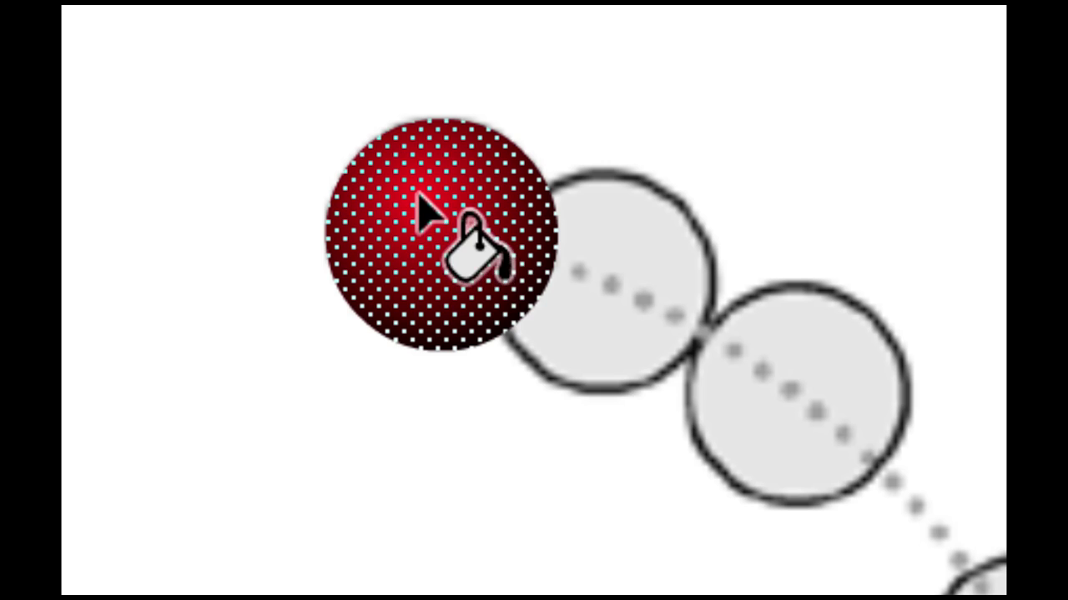
pyautogui.click(469, 246)
pyautogui.click(422, 207)
pyautogui.click(467, 253)
pyautogui.click(391, 231)
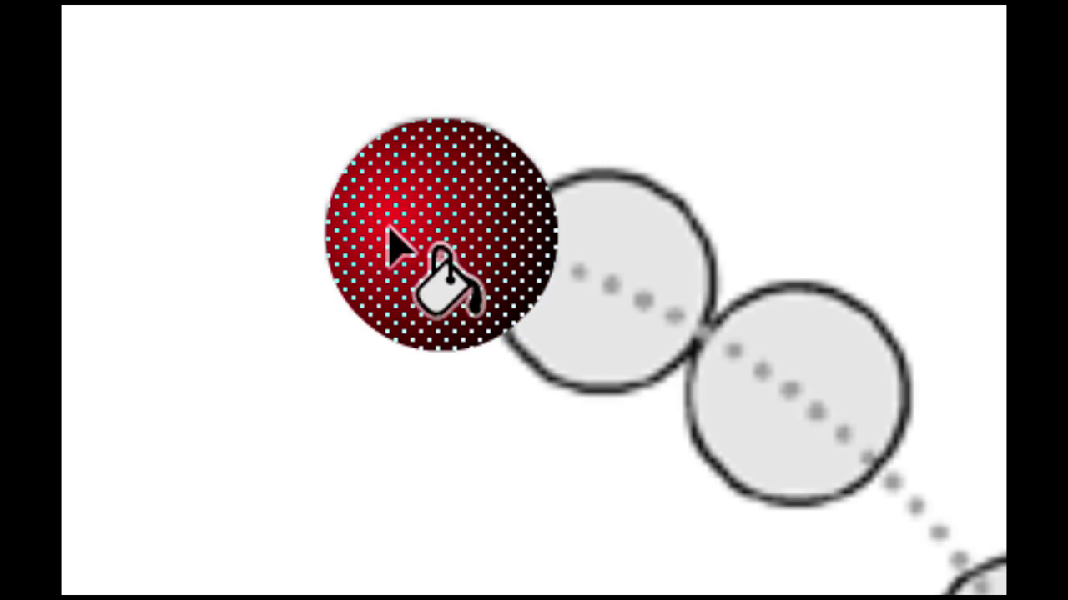
pyautogui.click(452, 204)
pyautogui.click(415, 250)
pyautogui.click(441, 206)
pyautogui.click(412, 249)
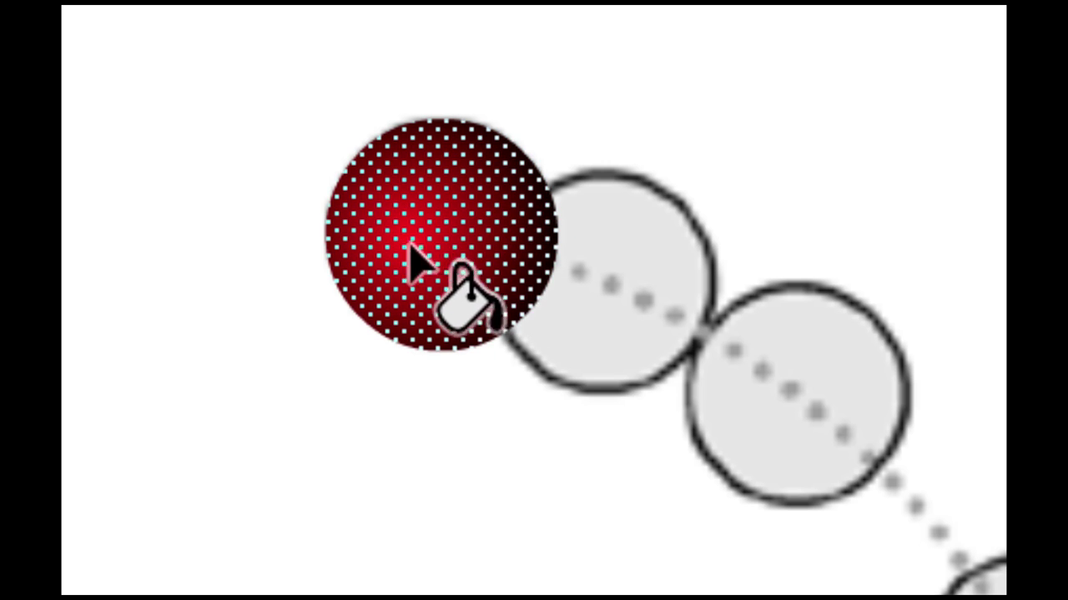
pyautogui.click(482, 250)
pyautogui.click(459, 304)
pyautogui.click(410, 238)
pyautogui.click(431, 220)
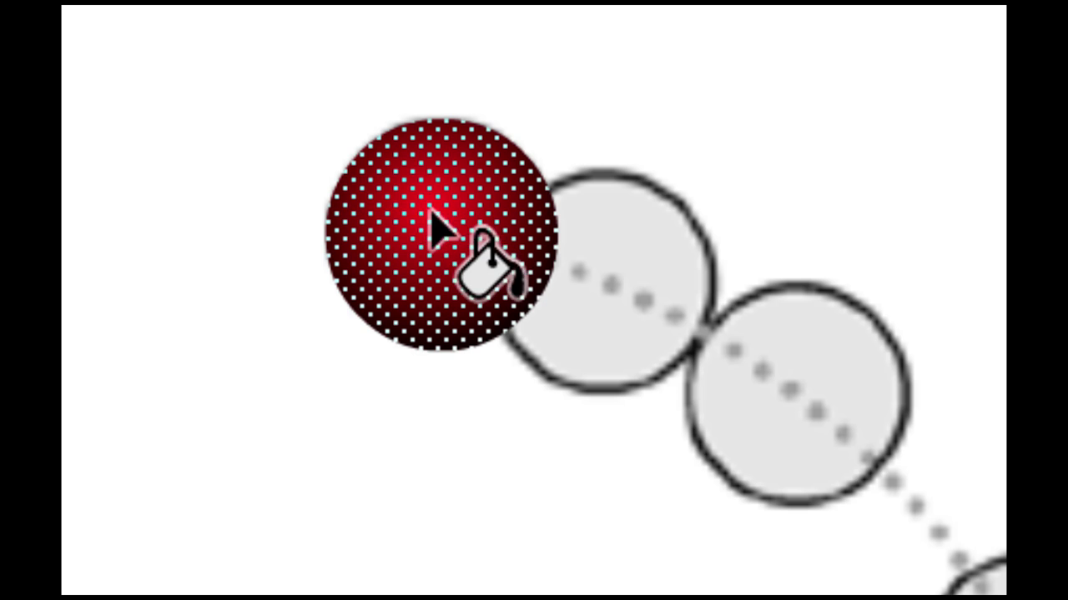
pyautogui.click(397, 187)
pyautogui.click(417, 205)
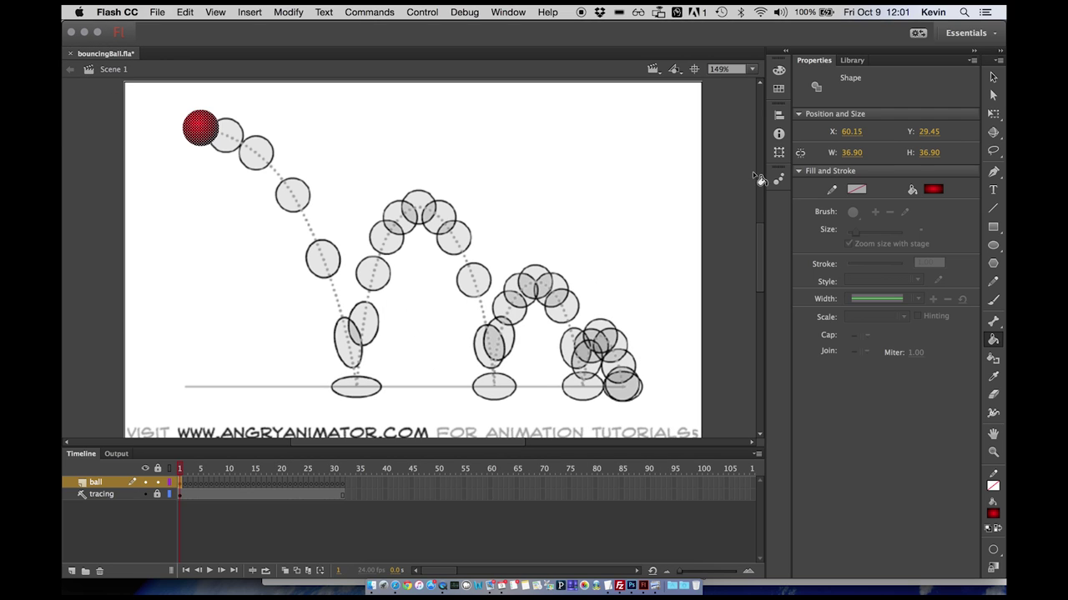
# - Show the library and set up converting the ball to a Movie Clip symbol named mcBall with a bottom-center registration point
pyautogui.click(992, 77)
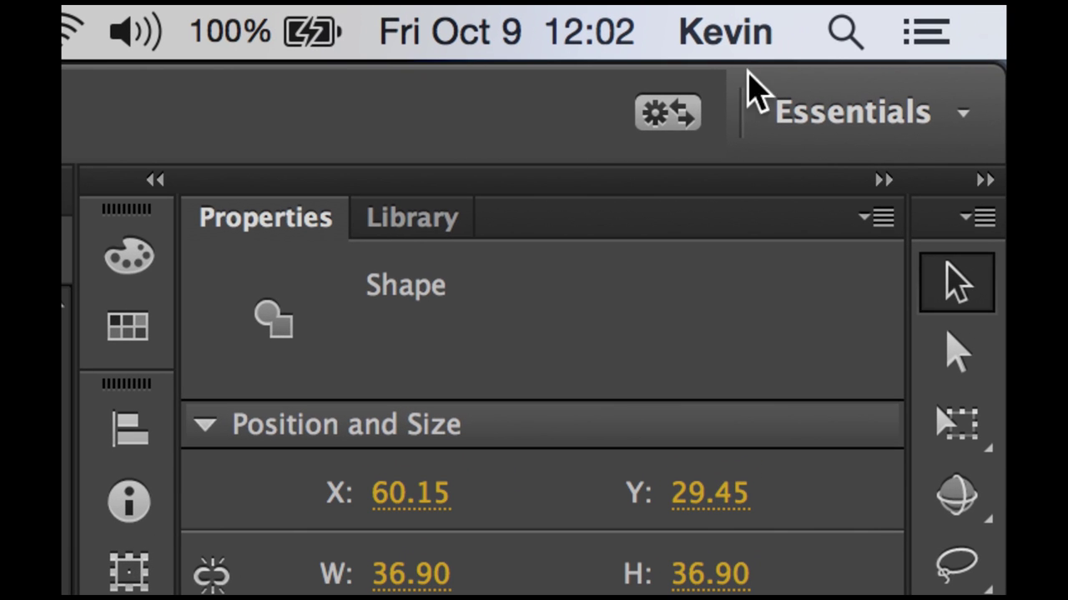
pyautogui.click(402, 223)
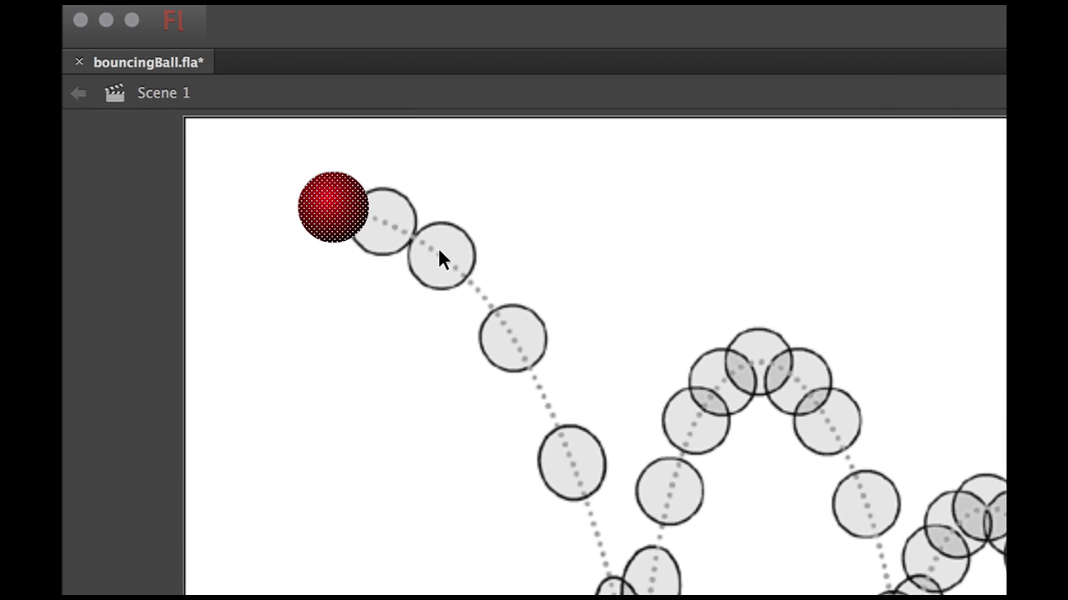
pyautogui.rightClick(323, 177)
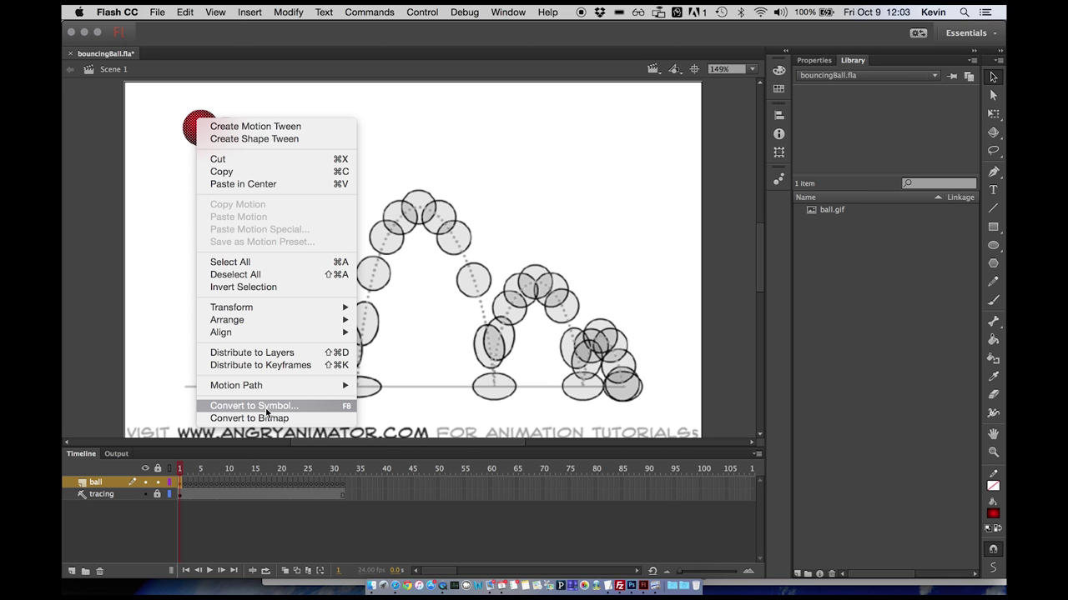
pyautogui.click(266, 407)
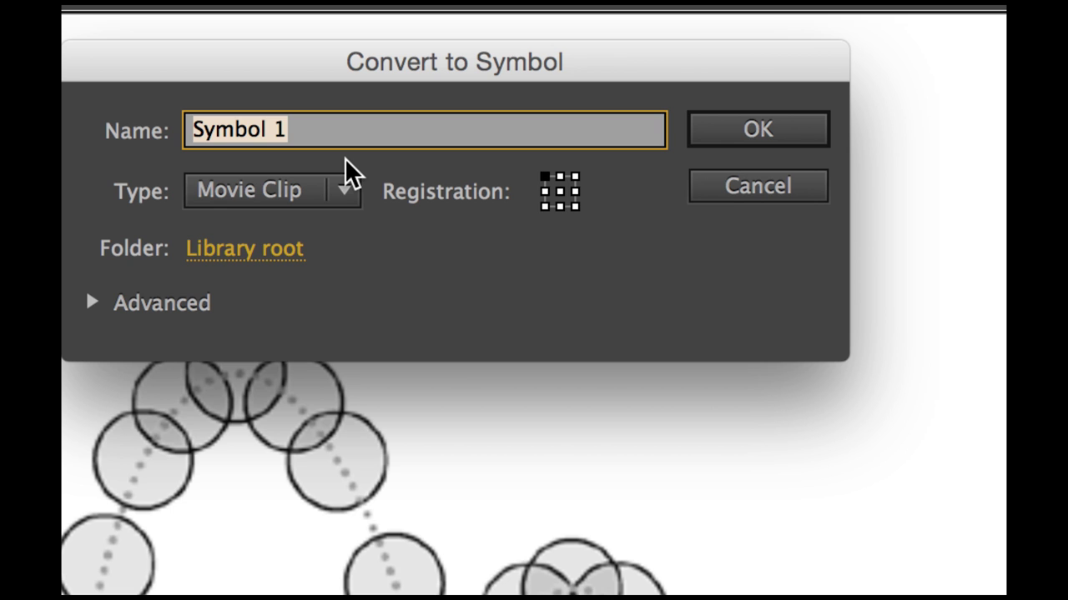
pyautogui.write('mc')
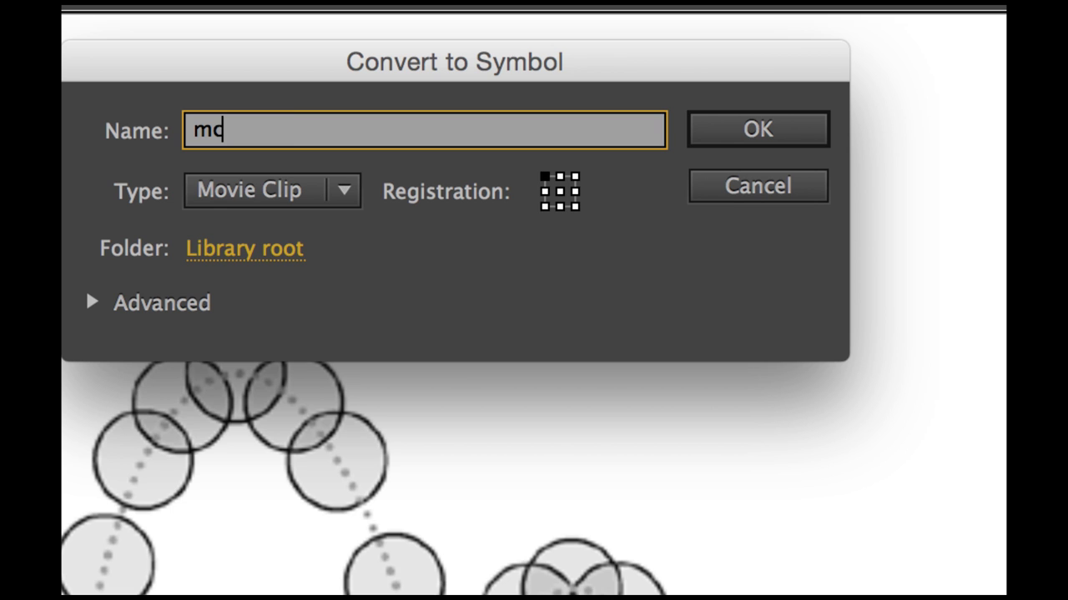
pyautogui.write('Ball')
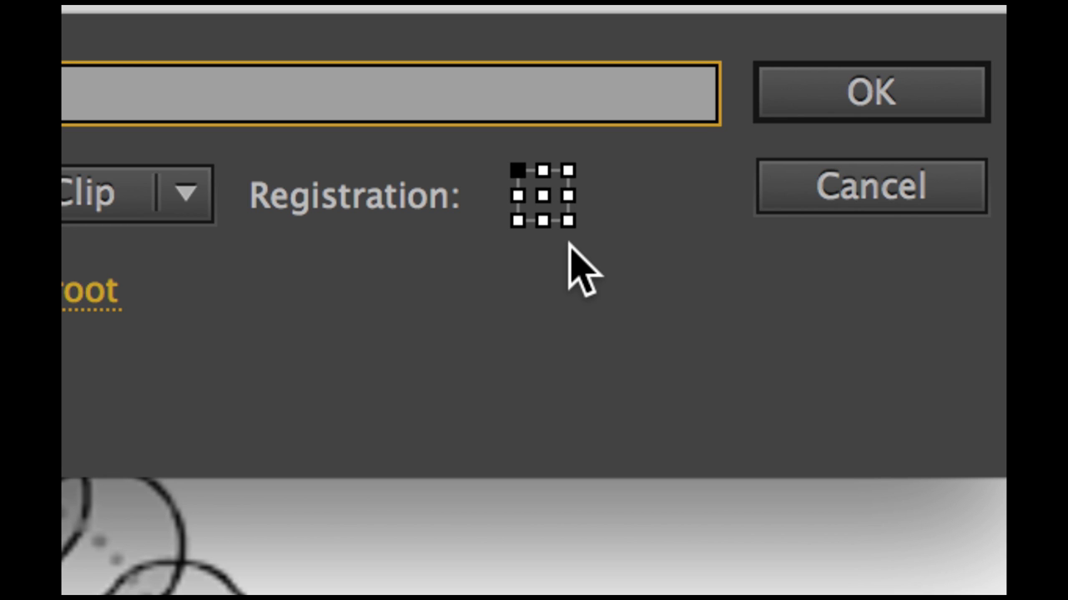
pyautogui.click(542, 220)
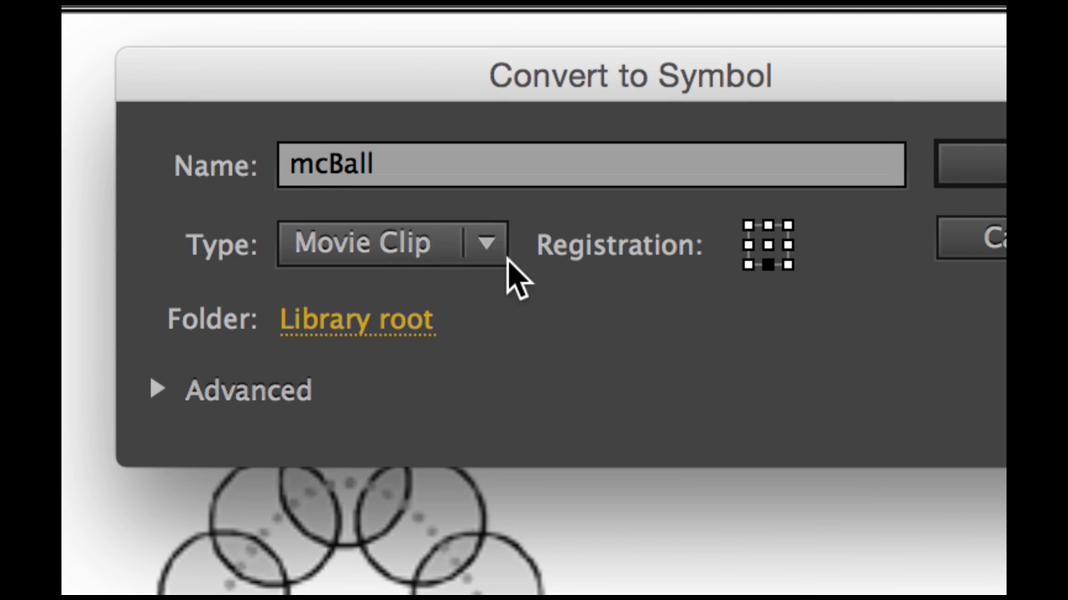
pyautogui.click(364, 245)
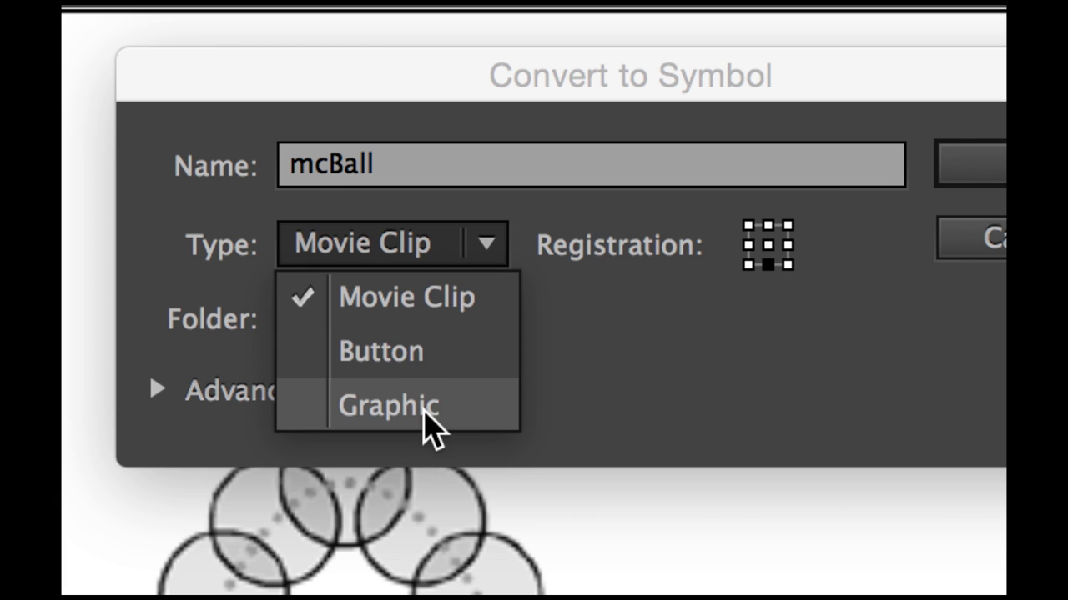
pyautogui.click(417, 300)
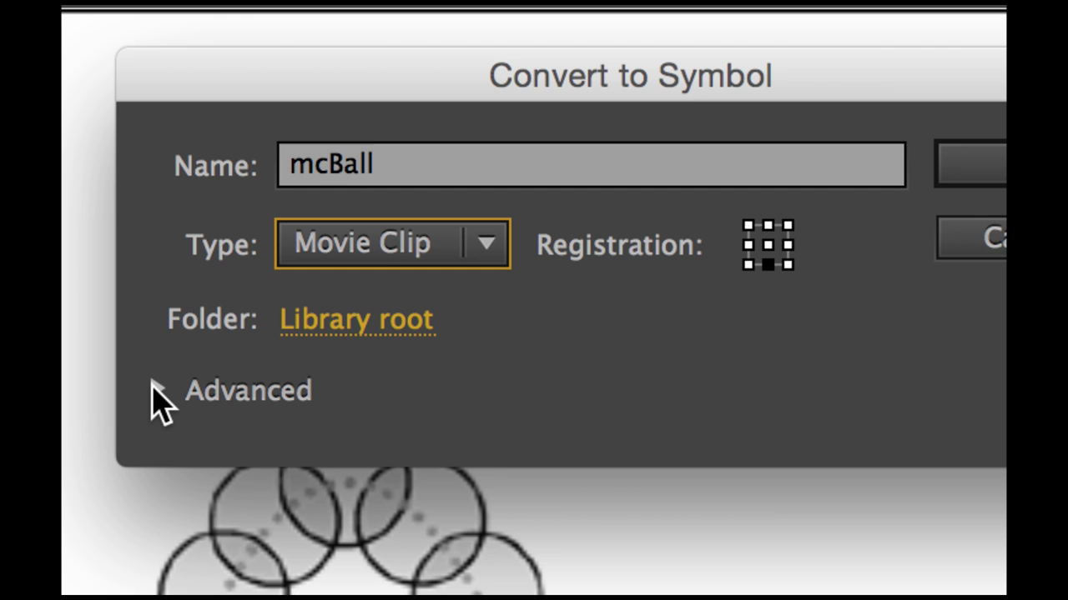
# - Review the advanced symbol options without changing them and create the mcBall symbol
pyautogui.click(155, 388)
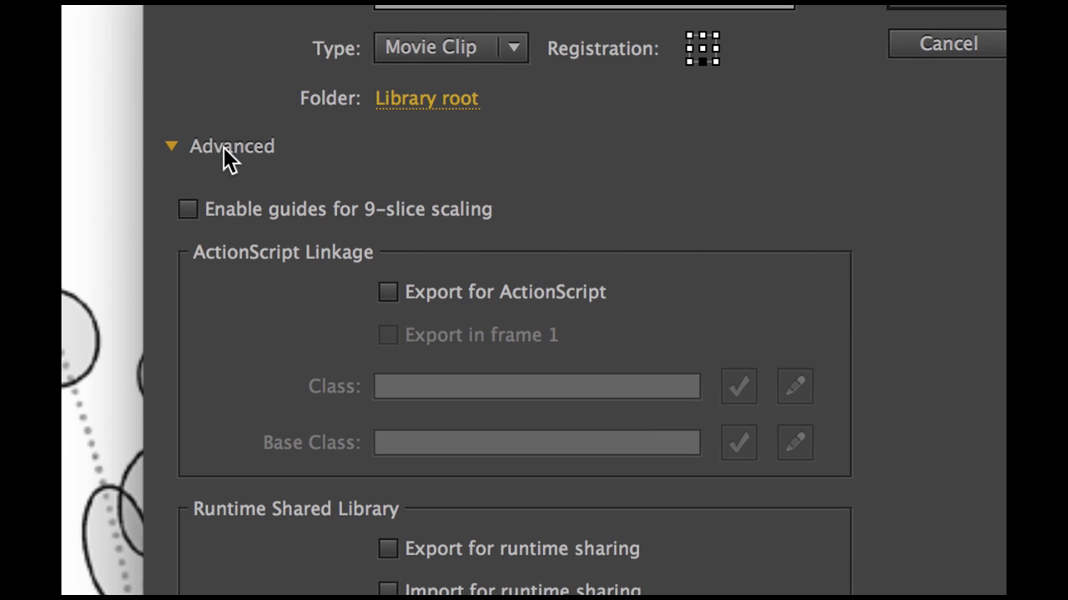
pyautogui.click(172, 146)
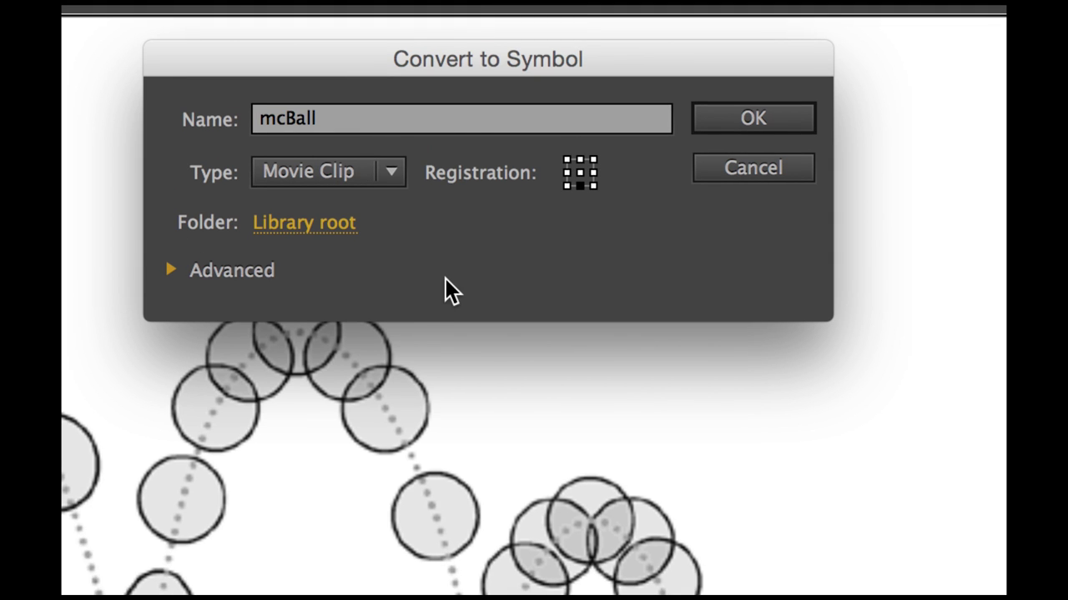
pyautogui.click(169, 270)
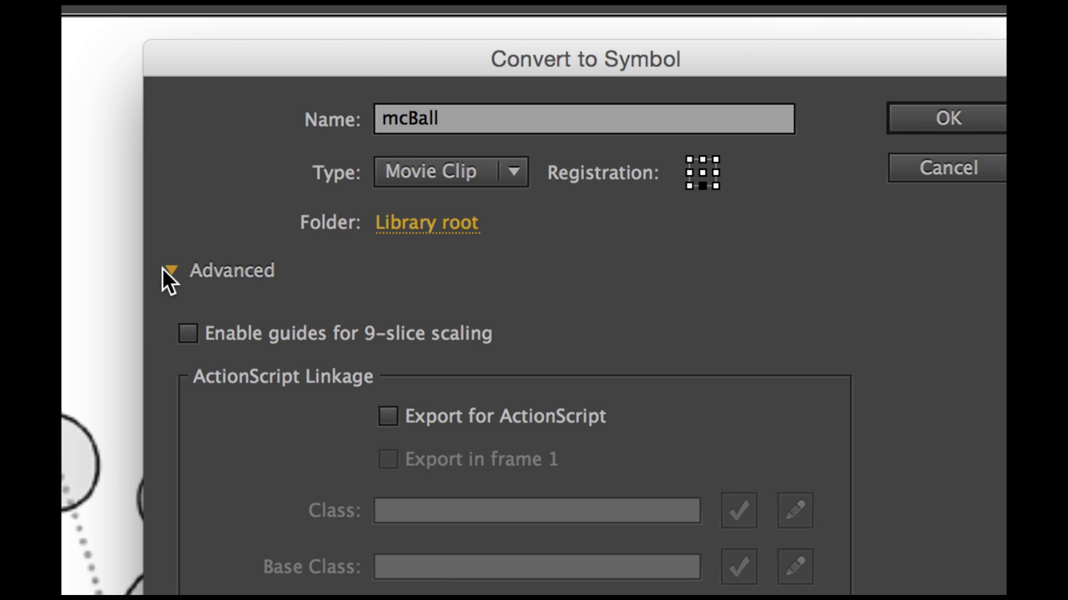
pyautogui.click(170, 270)
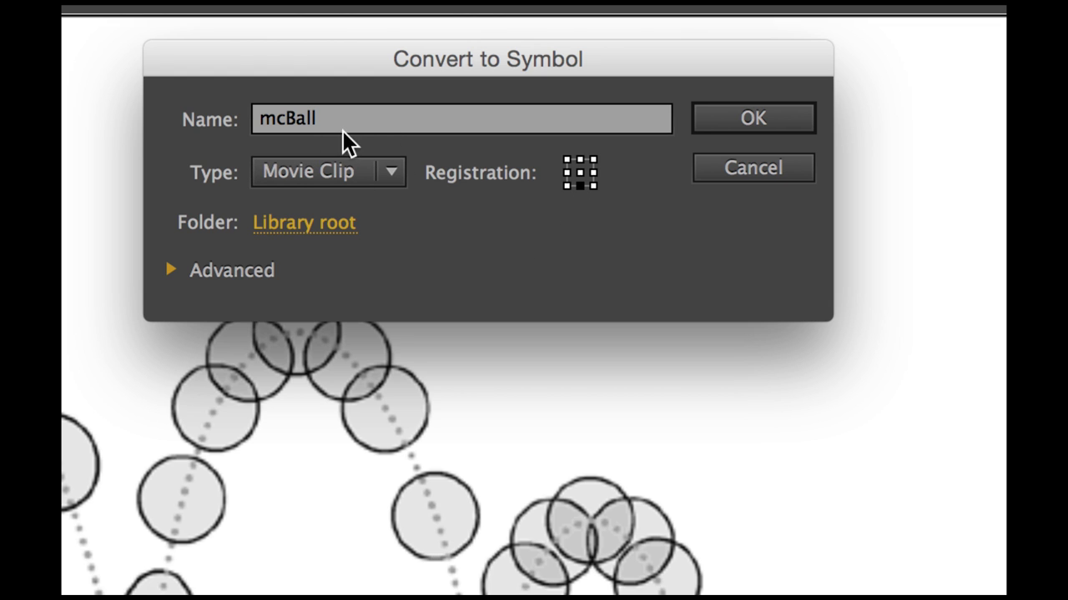
pyautogui.doubleClick(311, 121)
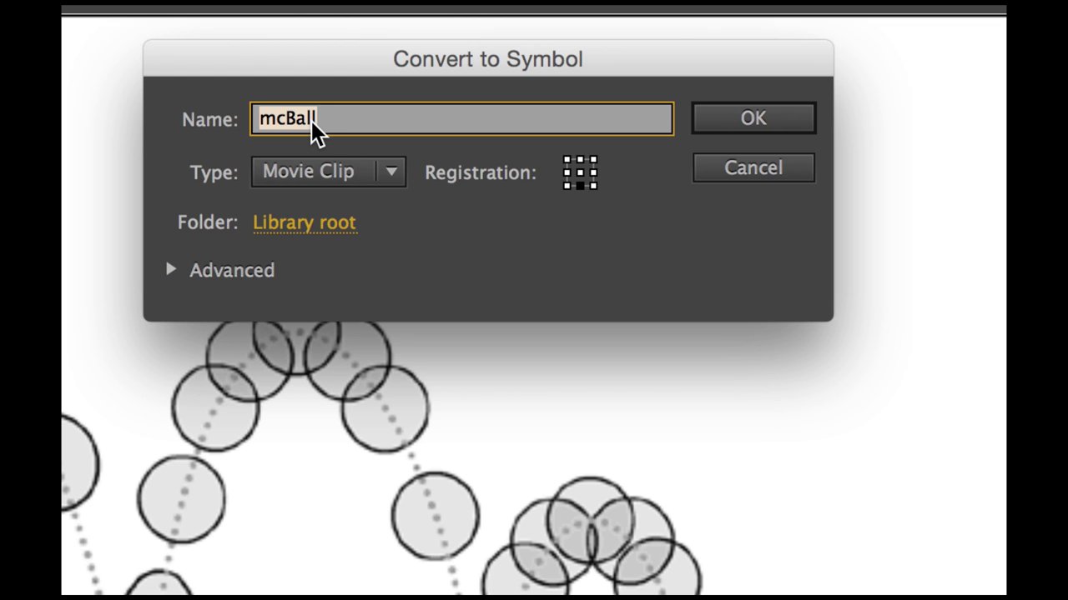
pyautogui.click(770, 122)
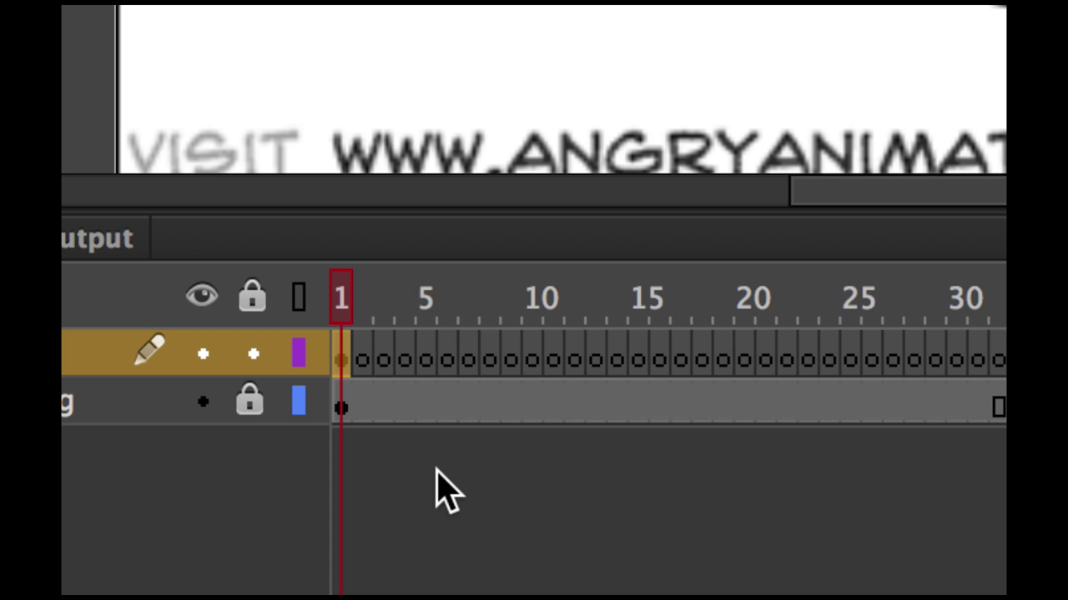
# - Copy the ball layer's frame 1 keyframe to frame 2, move that ball onto the second reference circle, and return to frame 1
pyautogui.click(341, 368)
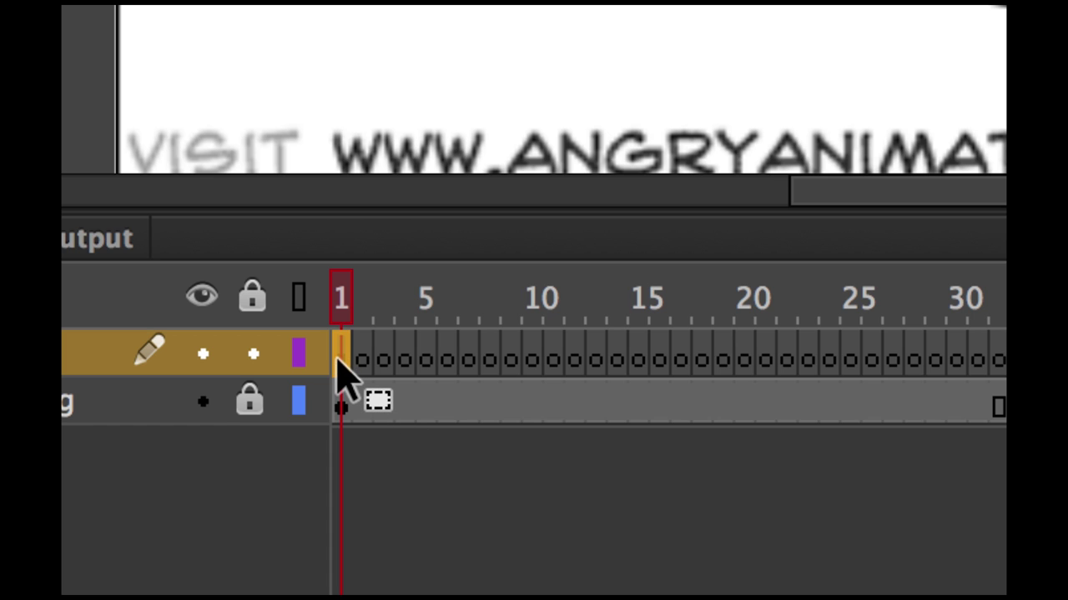
pyautogui.moveTo(338, 361); pyautogui.dragTo(366, 364)
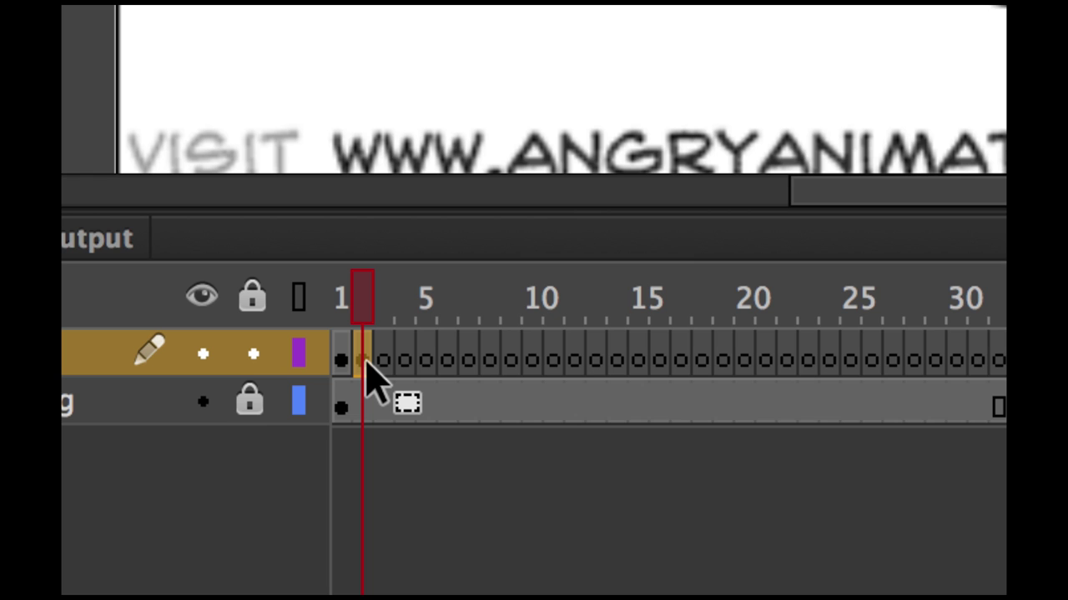
pyautogui.moveTo(367, 364); pyautogui.dragTo(368, 363)
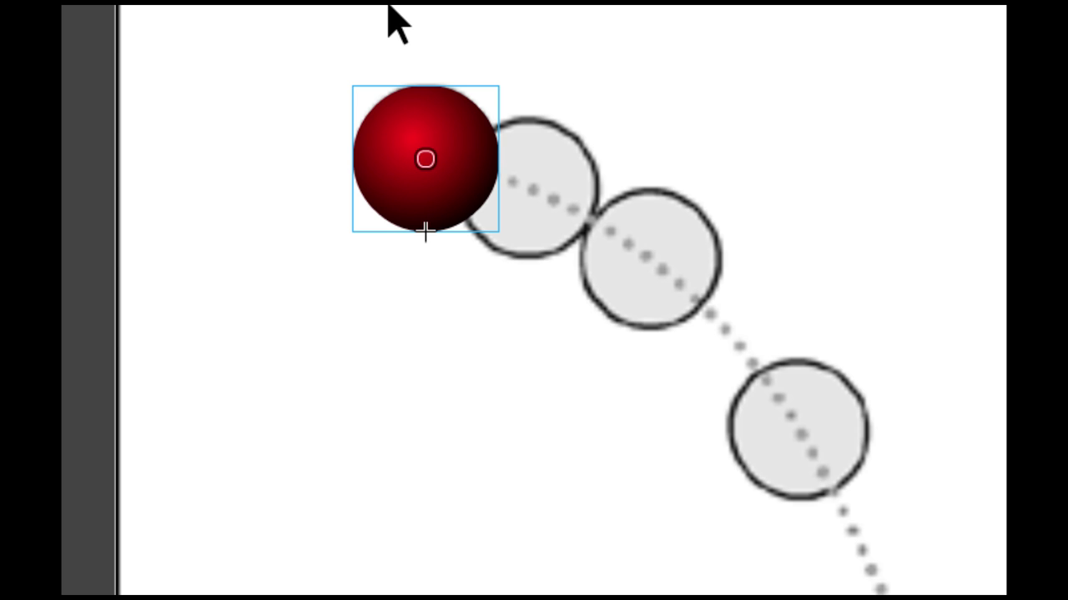
pyautogui.moveTo(472, 157); pyautogui.dragTo(571, 185)
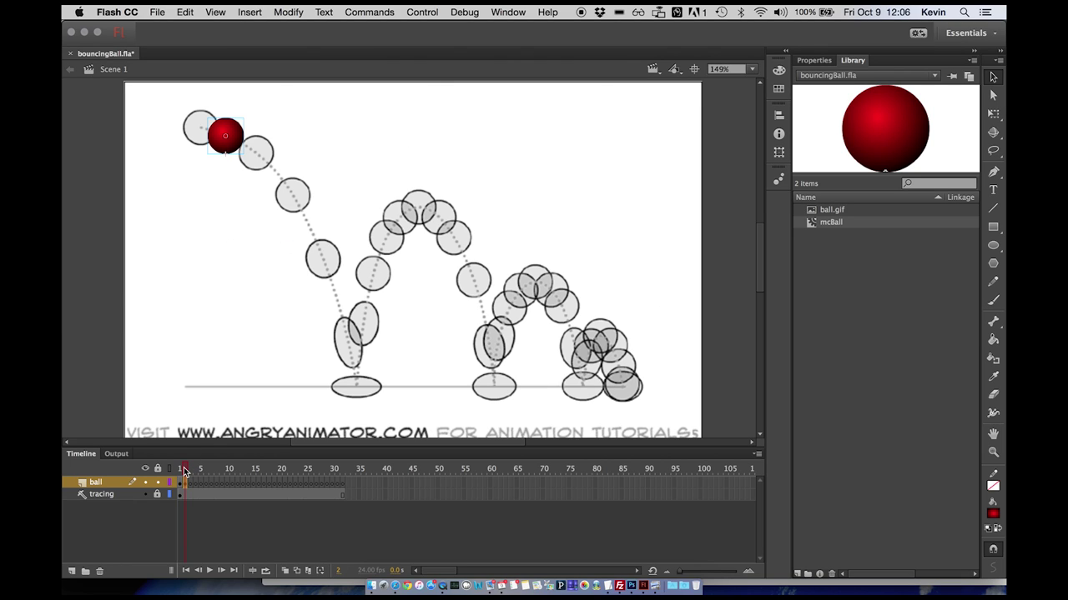
pyautogui.moveTo(183, 468)
pyautogui.mouseDown()
pyautogui.moveTo(197, 463)
pyautogui.moveTo(171, 462)
pyautogui.mouseUp()
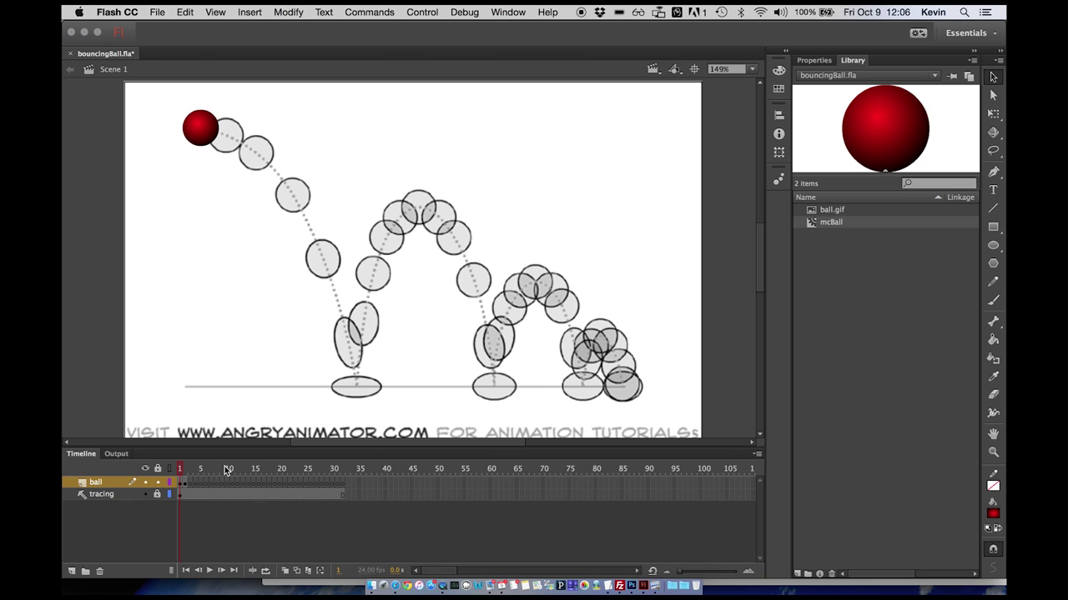
# - Check the motion between frames 1 and 2, and place an mcBall instance from the library on the third reference circle in frame 3
pyautogui.click(184, 468)
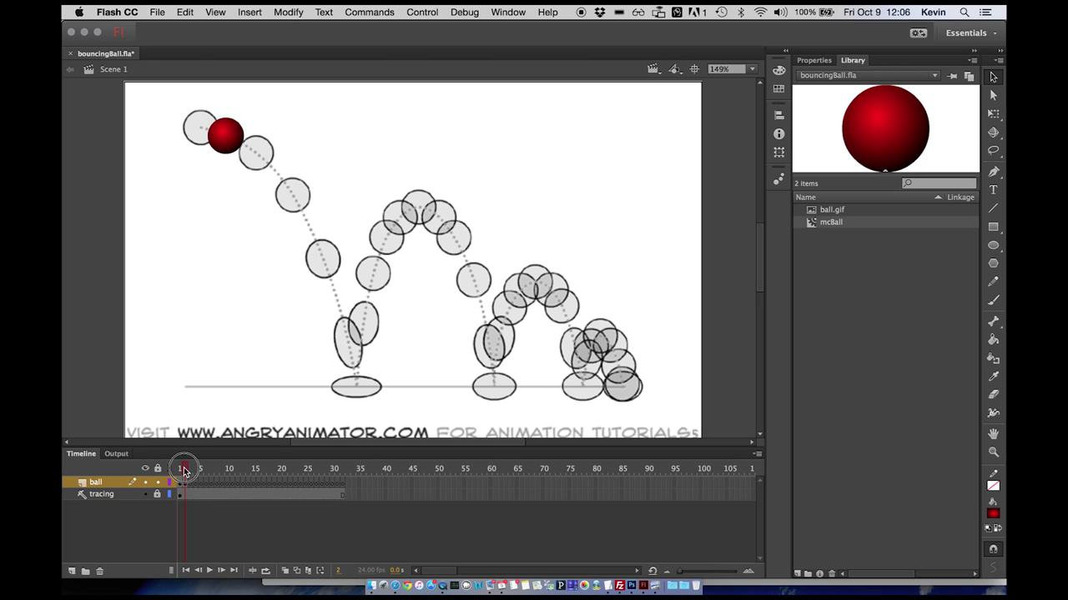
pyautogui.moveTo(184, 469); pyautogui.dragTo(181, 469)
pyautogui.click(181, 468)
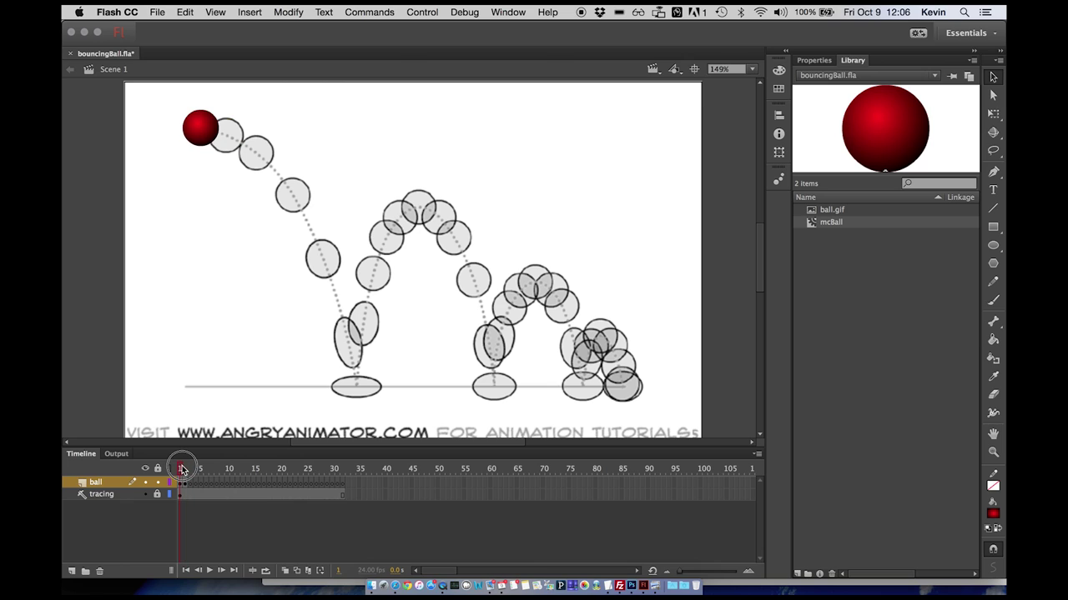
pyautogui.moveTo(182, 468); pyautogui.dragTo(190, 469)
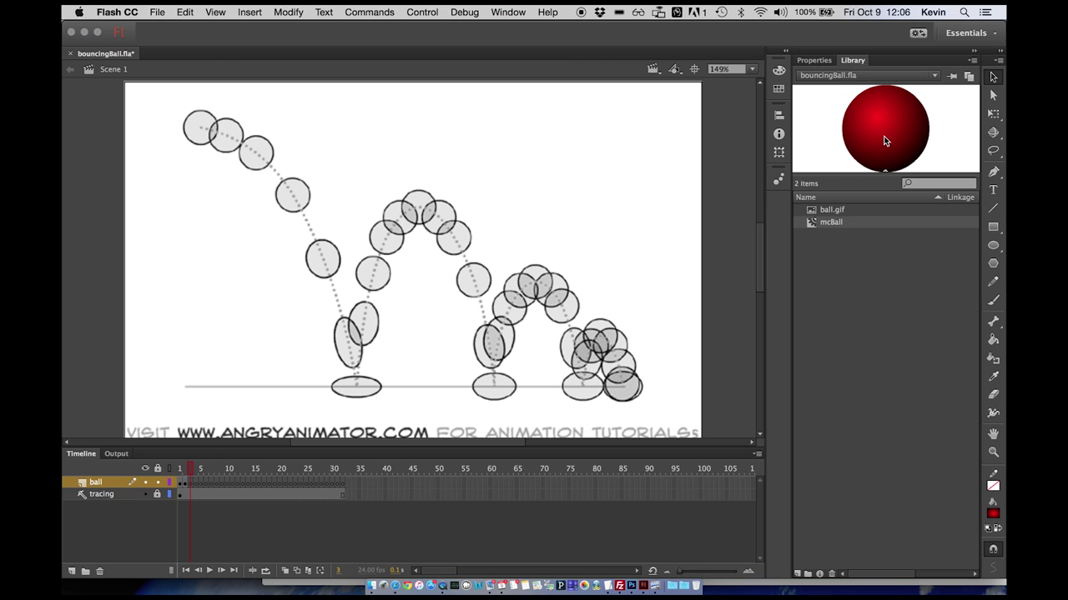
pyautogui.moveTo(885, 142); pyautogui.dragTo(256, 158)
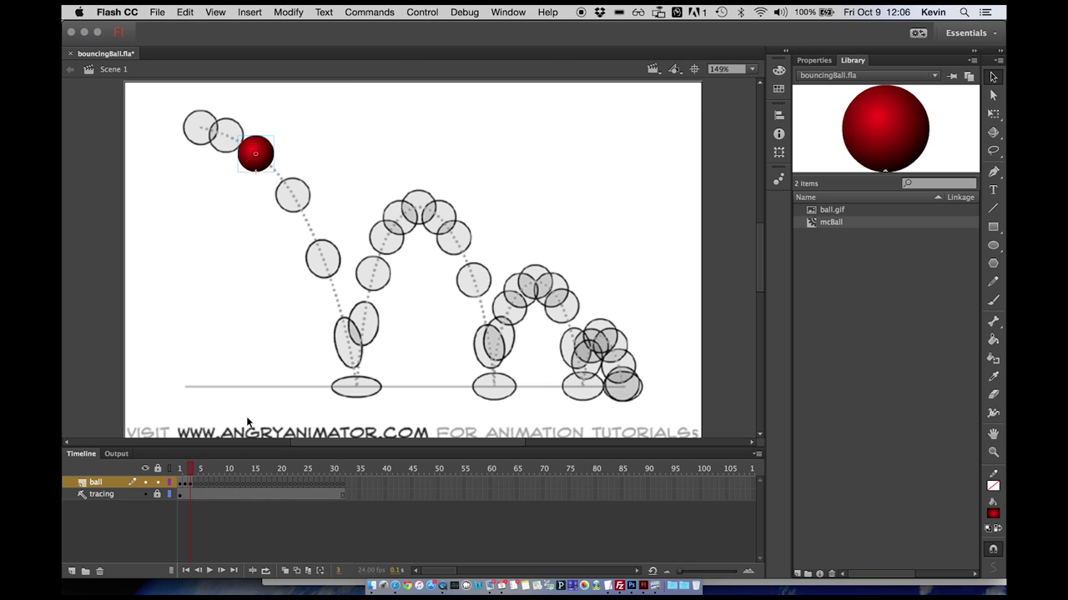
# - Place an mcBall instance from the library on the fourth reference circle in frame 4
pyautogui.click(191, 472)
pyautogui.click(195, 472)
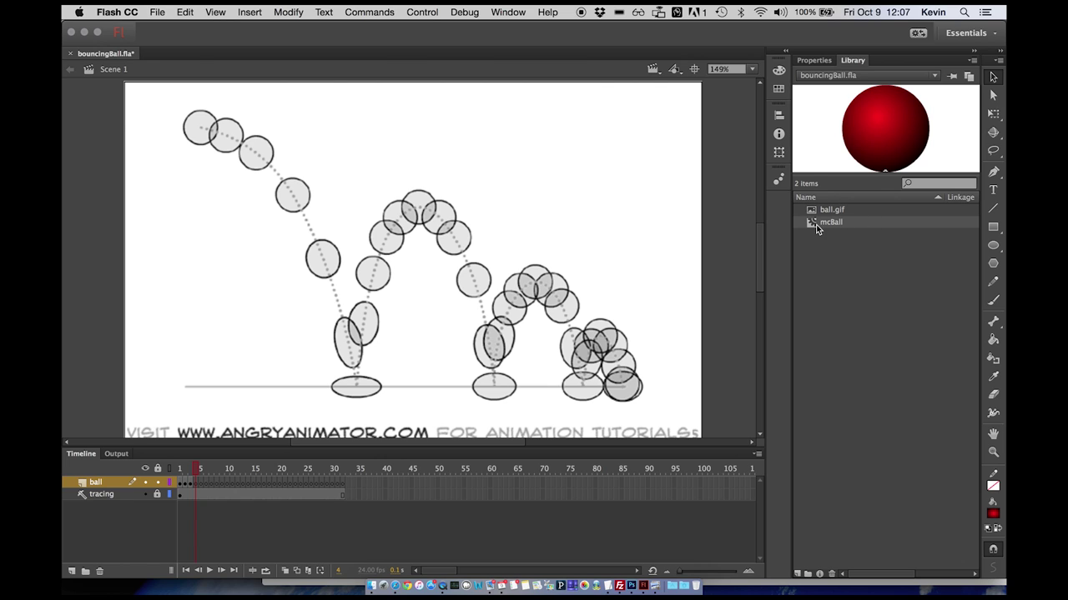
pyautogui.moveTo(815, 225); pyautogui.dragTo(293, 199)
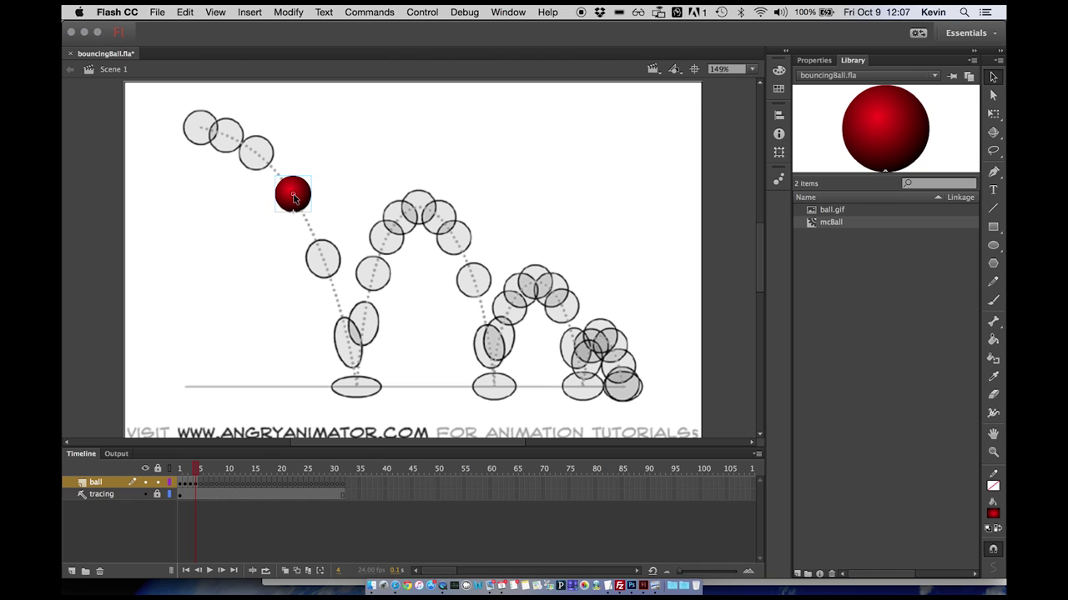
# - Copy the frame 4 ball, paste it in place in frame 5, and move it onto the fifth reference shape
pyautogui.click(186, 12)
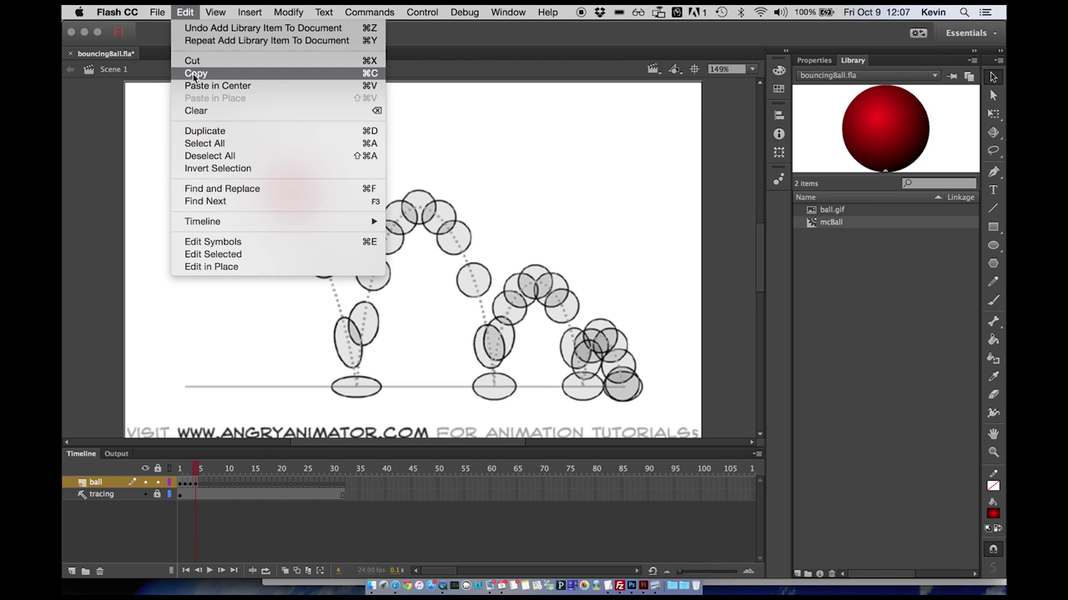
pyautogui.press('Escape')
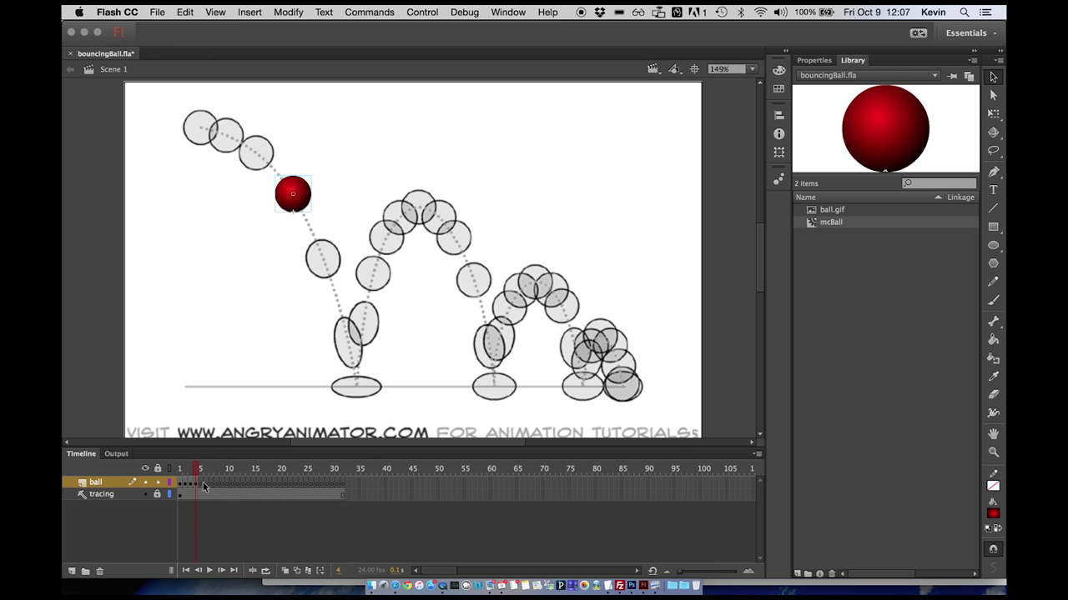
pyautogui.click(201, 482)
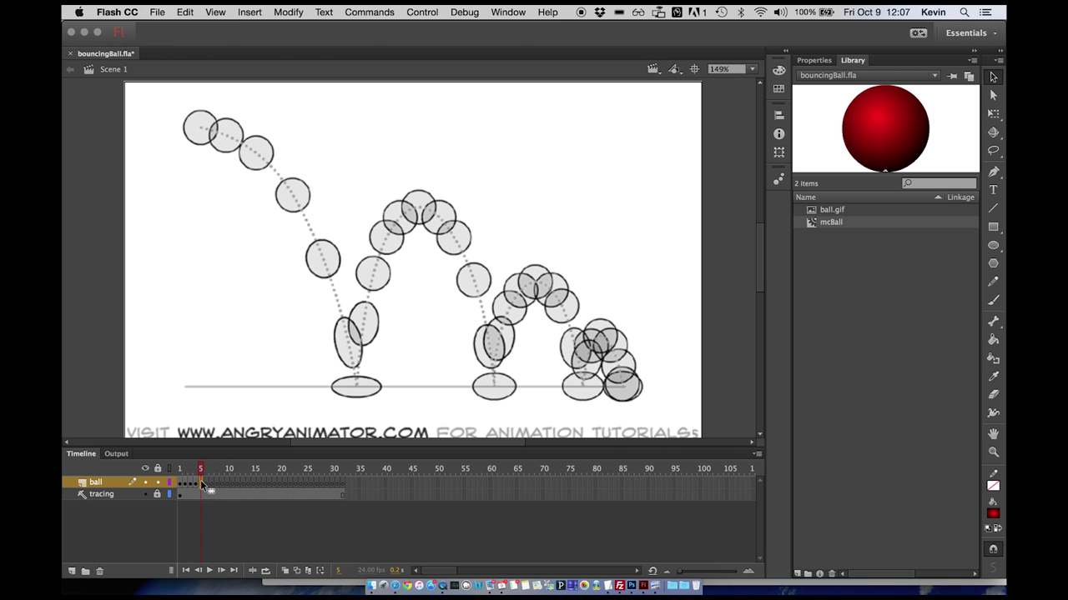
pyautogui.click(184, 12)
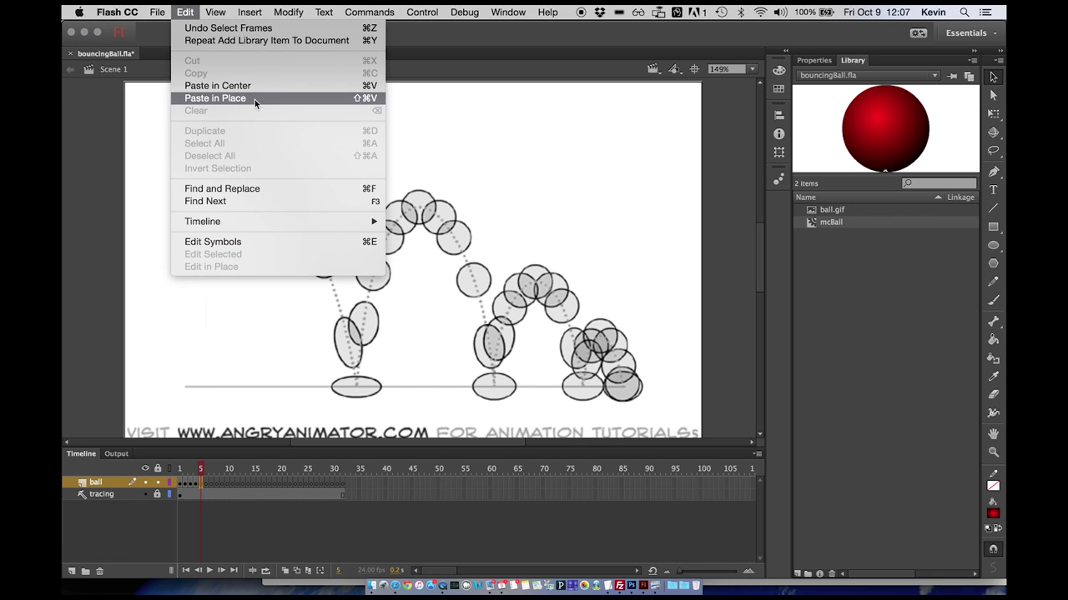
pyautogui.click(255, 98)
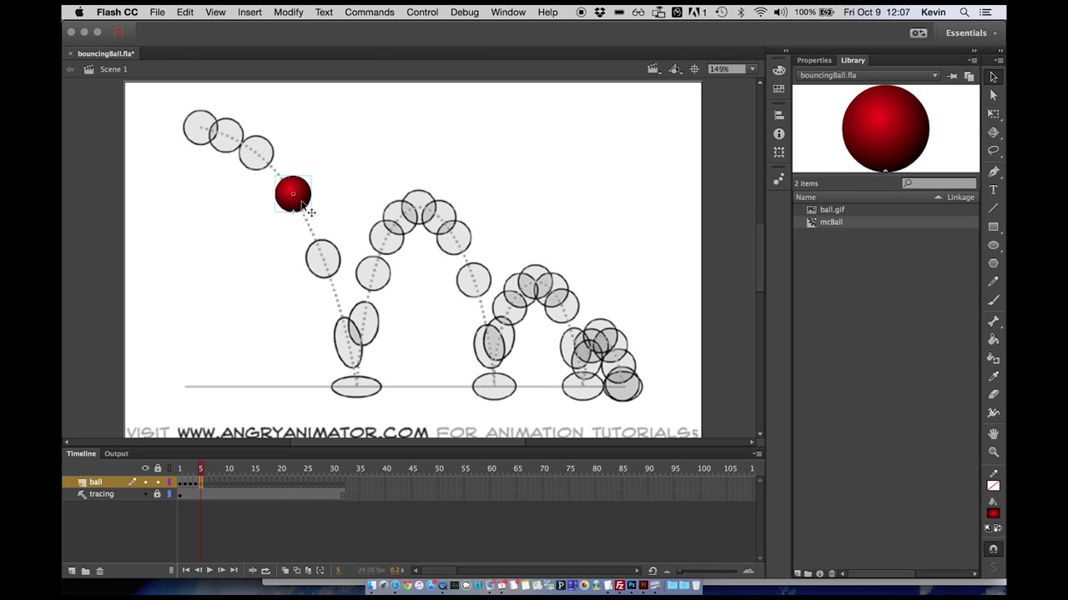
pyautogui.moveTo(303, 204); pyautogui.dragTo(337, 275)
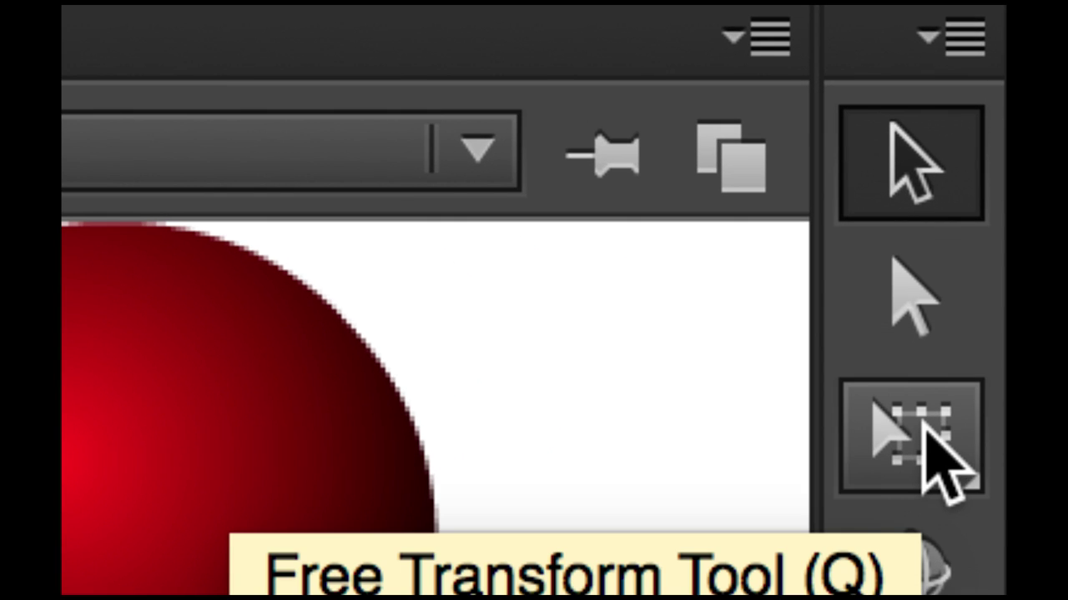
# - Try stretching the frame 5 ball taller and wider with the Free Transform tool
pyautogui.click(927, 436)
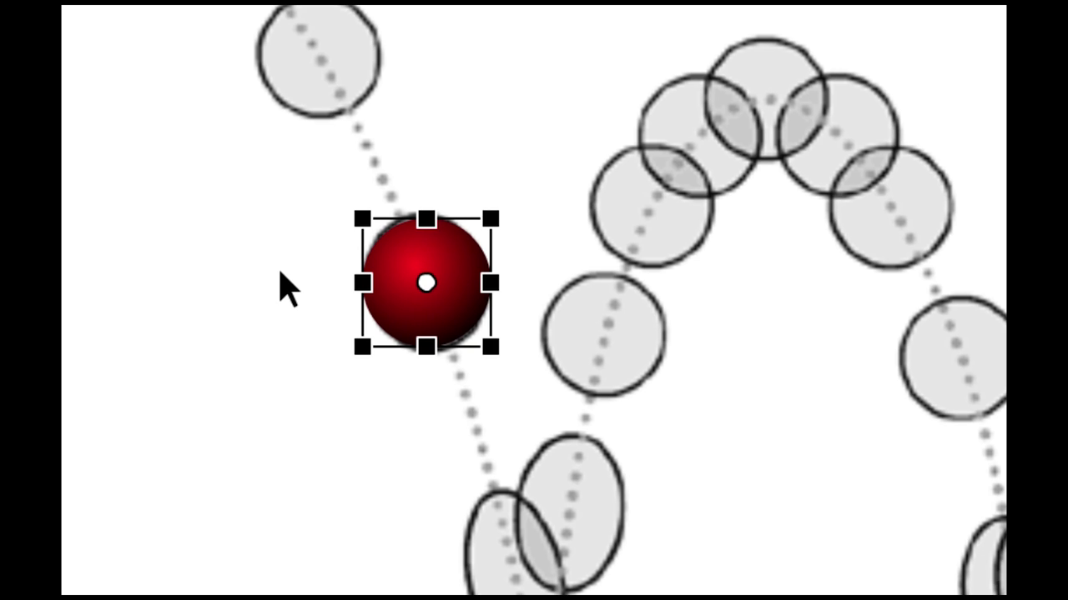
pyautogui.moveTo(429, 223); pyautogui.dragTo(431, 201)
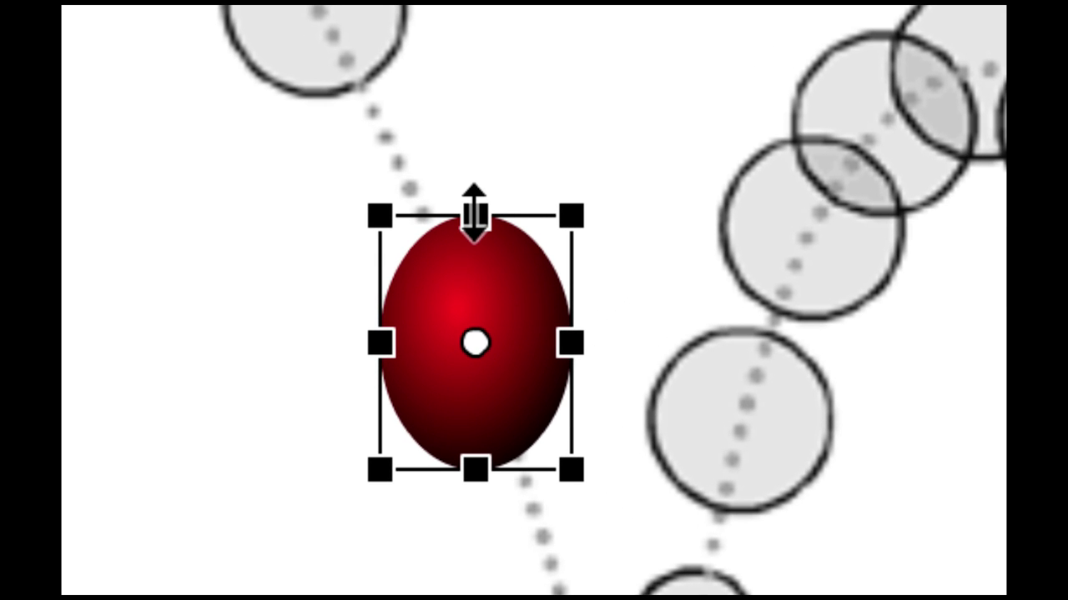
pyautogui.moveTo(474, 213)
pyautogui.mouseDown()
pyautogui.moveTo(475, 177)
pyautogui.moveTo(480, 207)
pyautogui.mouseUp()
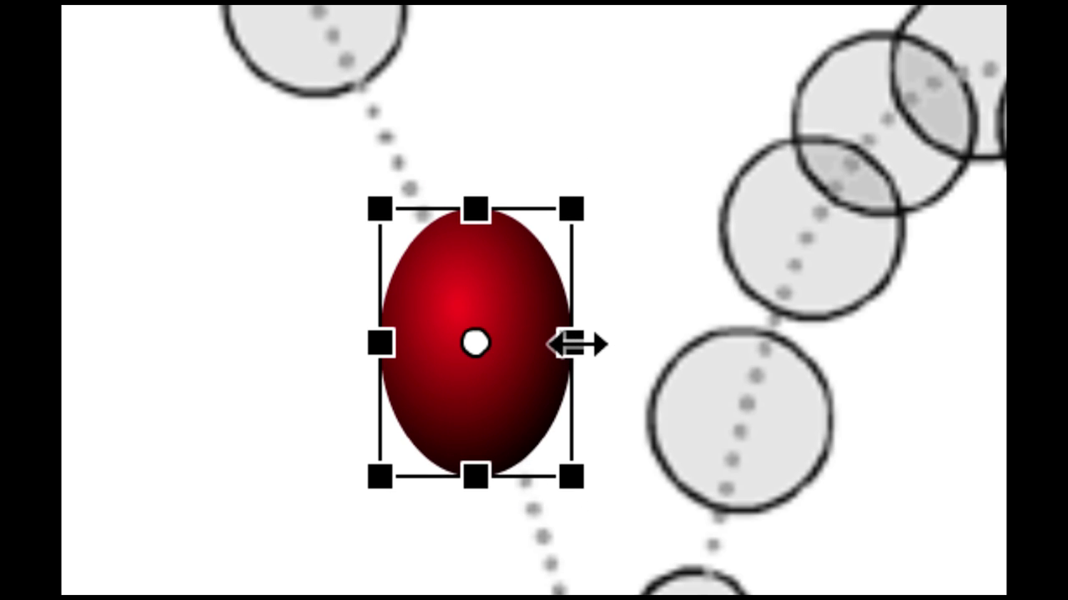
pyautogui.moveTo(574, 343); pyautogui.dragTo(608, 338)
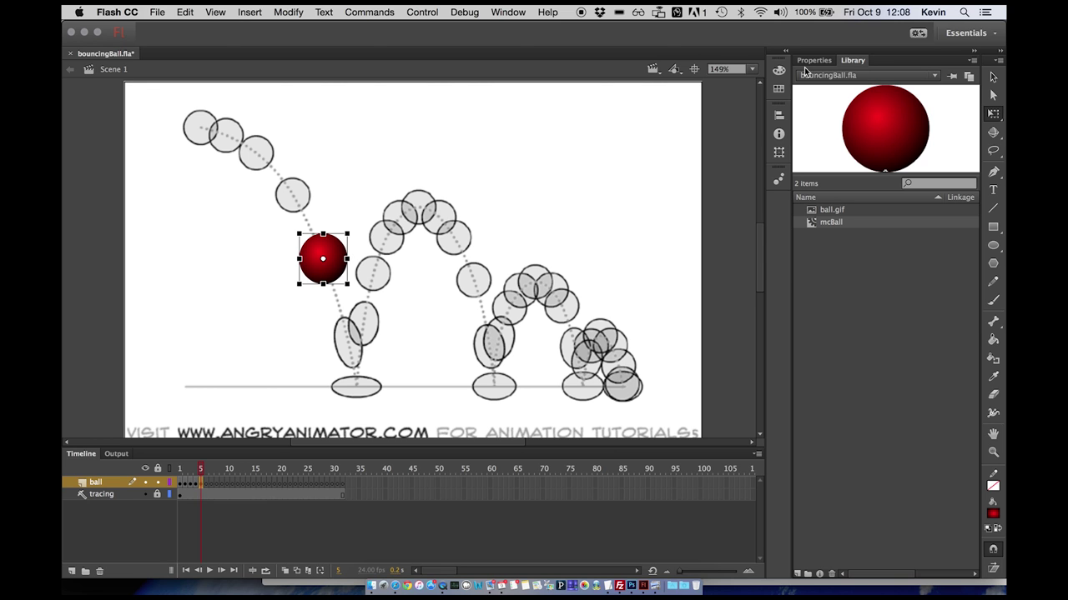
# - Set the frame 5 ball's width to 40 in its Position and Size properties
pyautogui.click(814, 61)
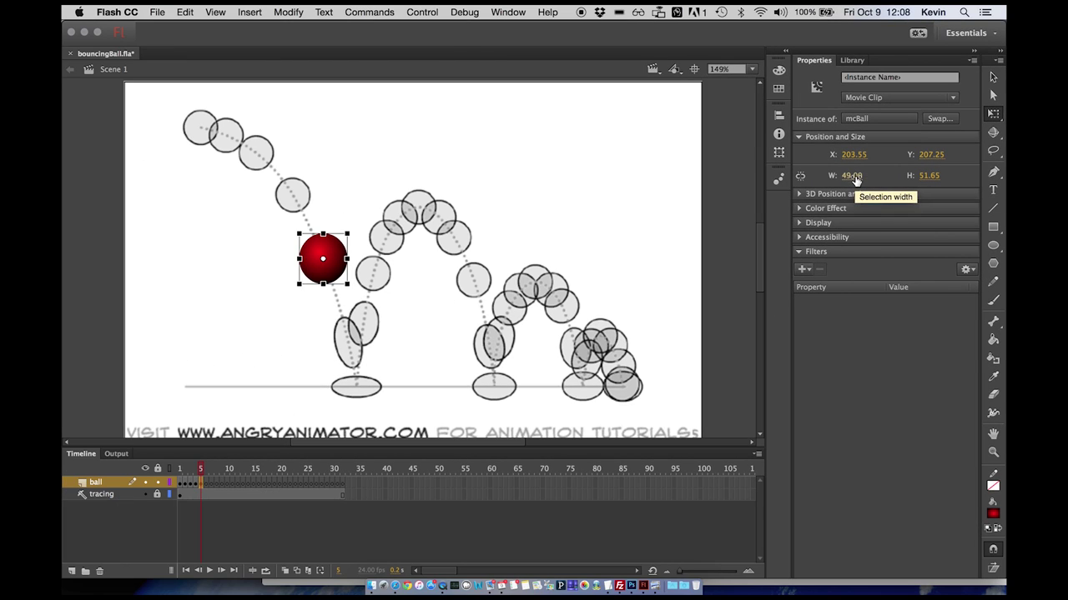
pyautogui.moveTo(856, 180)
pyautogui.mouseDown()
pyautogui.moveTo(821, 176)
pyautogui.moveTo(857, 177)
pyautogui.mouseUp()
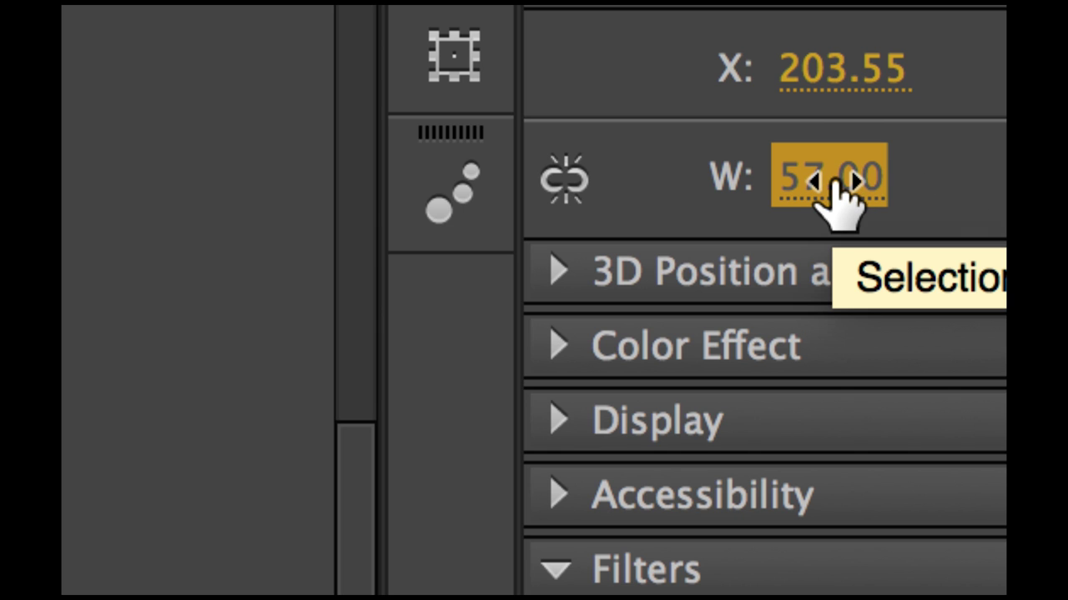
pyautogui.moveTo(837, 183)
pyautogui.mouseDown()
pyautogui.moveTo(827, 179)
pyautogui.moveTo(862, 188)
pyautogui.moveTo(831, 188)
pyautogui.mouseUp()
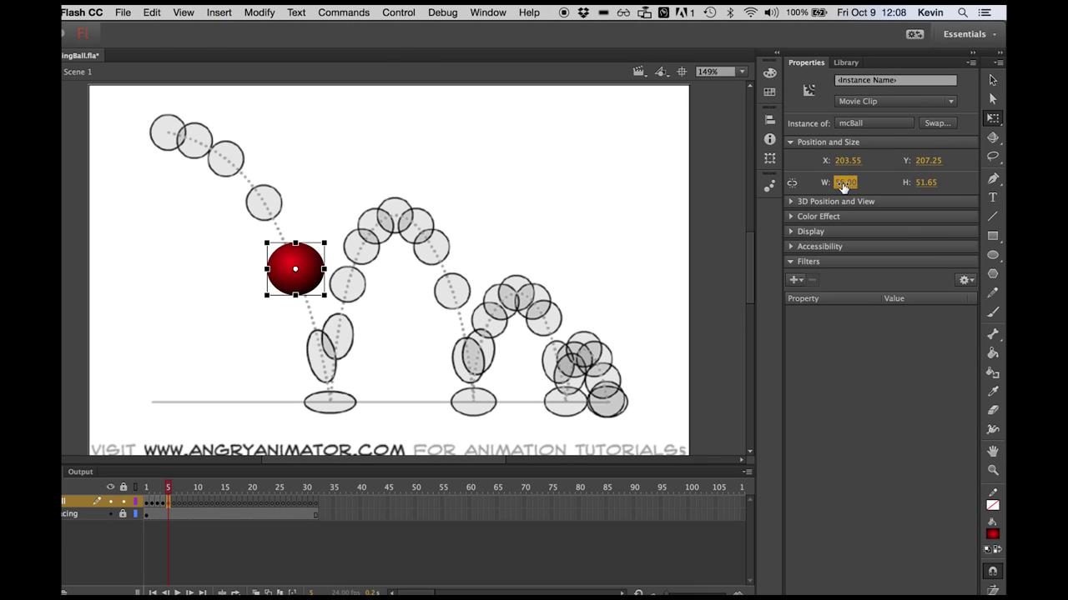
pyautogui.moveTo(843, 186)
pyautogui.mouseDown()
pyautogui.moveTo(830, 186)
pyautogui.moveTo(836, 179)
pyautogui.mouseUp()
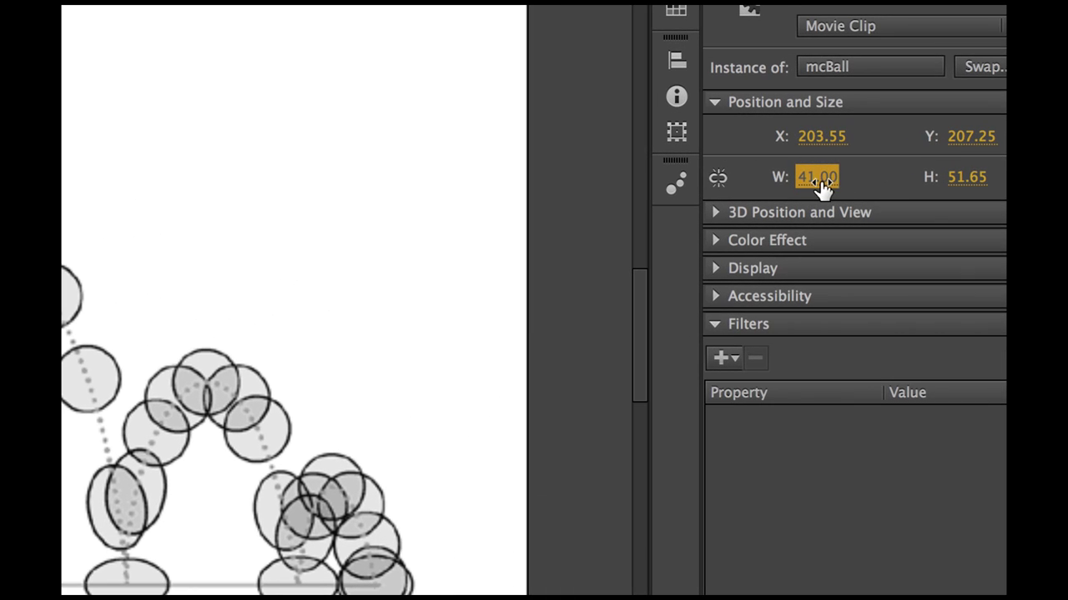
pyautogui.click(851, 176)
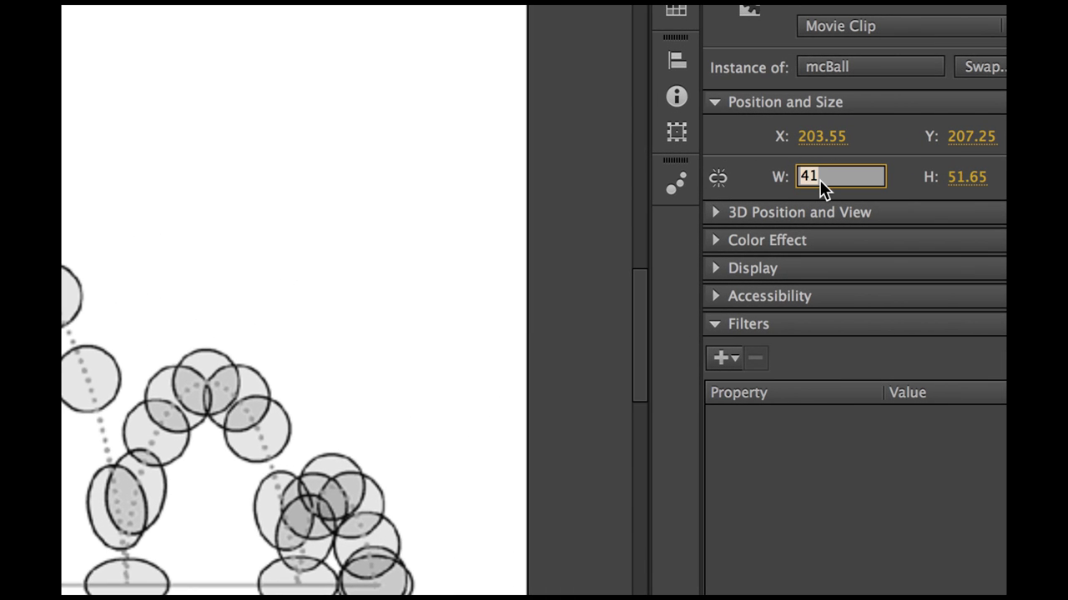
pyautogui.press('BackSpace')
pyautogui.write('0')
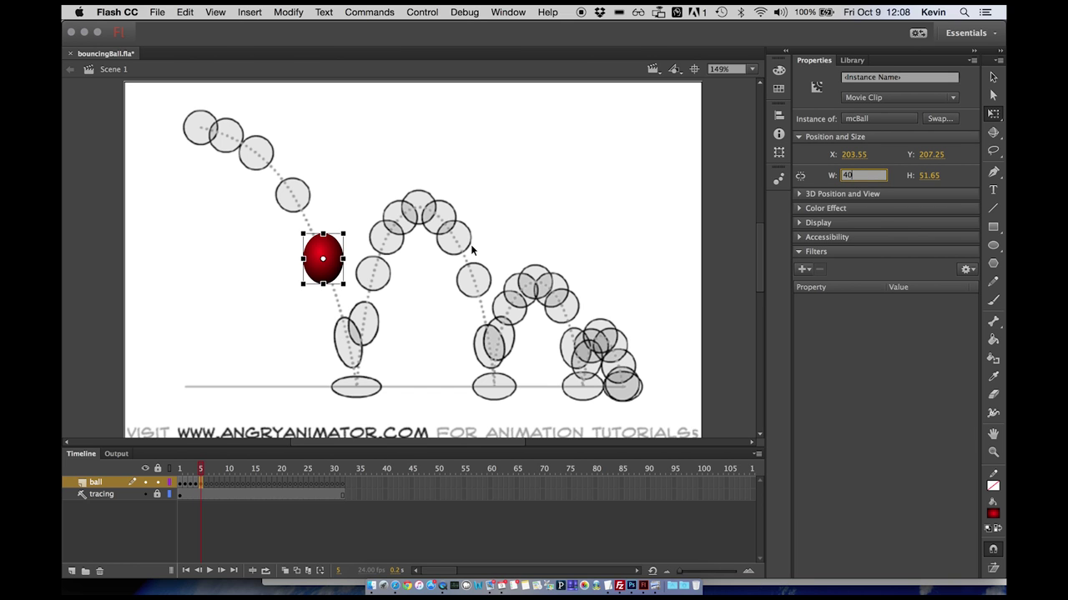
pyautogui.press('Return')
# - Set the frame 5 ball's height to 46, leaving its width unlinked from the height
pyautogui.moveTo(929, 176)
pyautogui.mouseDown()
pyautogui.moveTo(887, 161)
pyautogui.moveTo(875, 178)
pyautogui.moveTo(906, 162)
pyautogui.moveTo(949, 171)
pyautogui.moveTo(893, 171)
pyautogui.moveTo(959, 174)
pyautogui.moveTo(903, 171)
pyautogui.moveTo(954, 180)
pyautogui.moveTo(905, 171)
pyautogui.moveTo(951, 175)
pyautogui.moveTo(942, 178)
pyautogui.mouseUp()
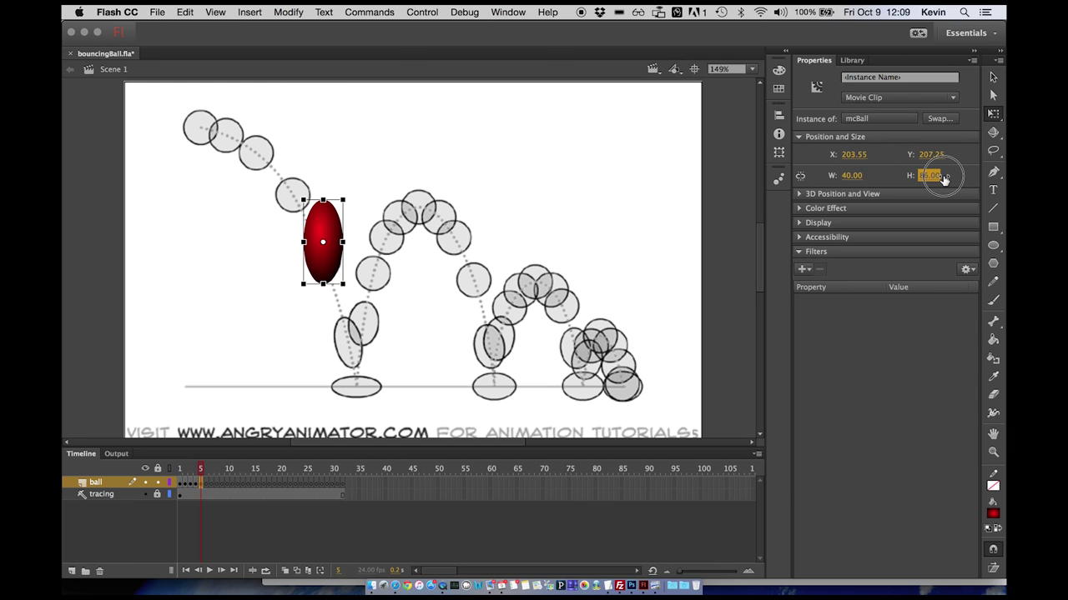
pyautogui.moveTo(942, 178); pyautogui.dragTo(895, 156)
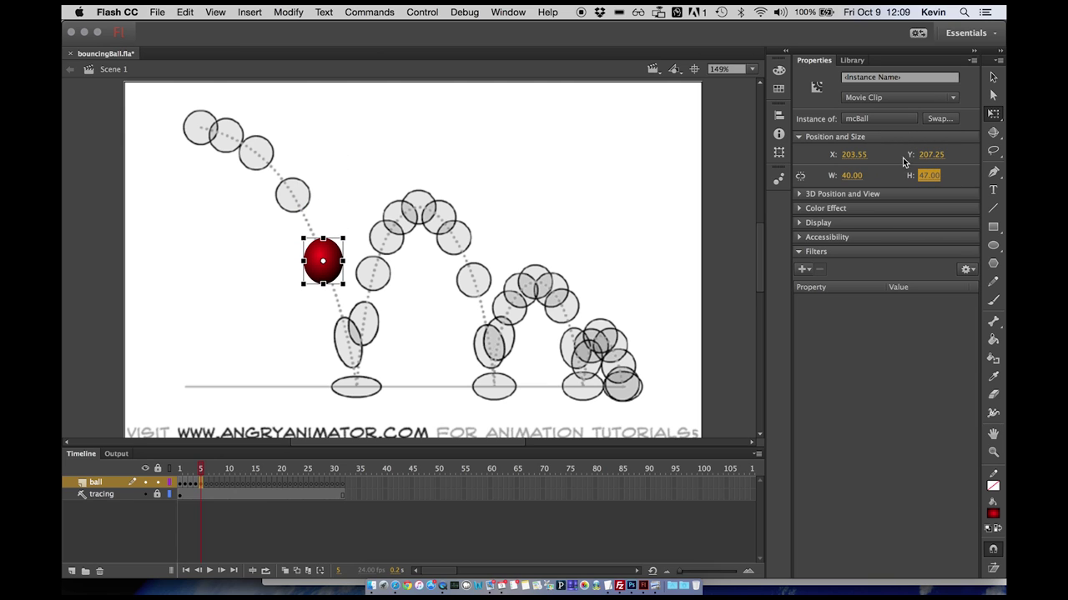
pyautogui.click(929, 174)
pyautogui.write('46')
pyautogui.press('Return')
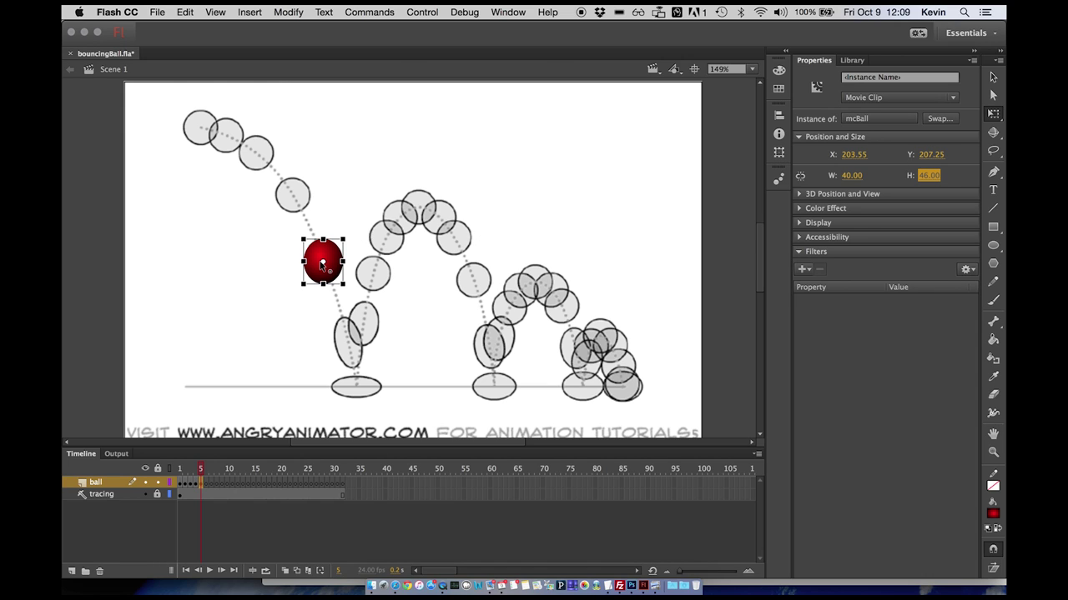
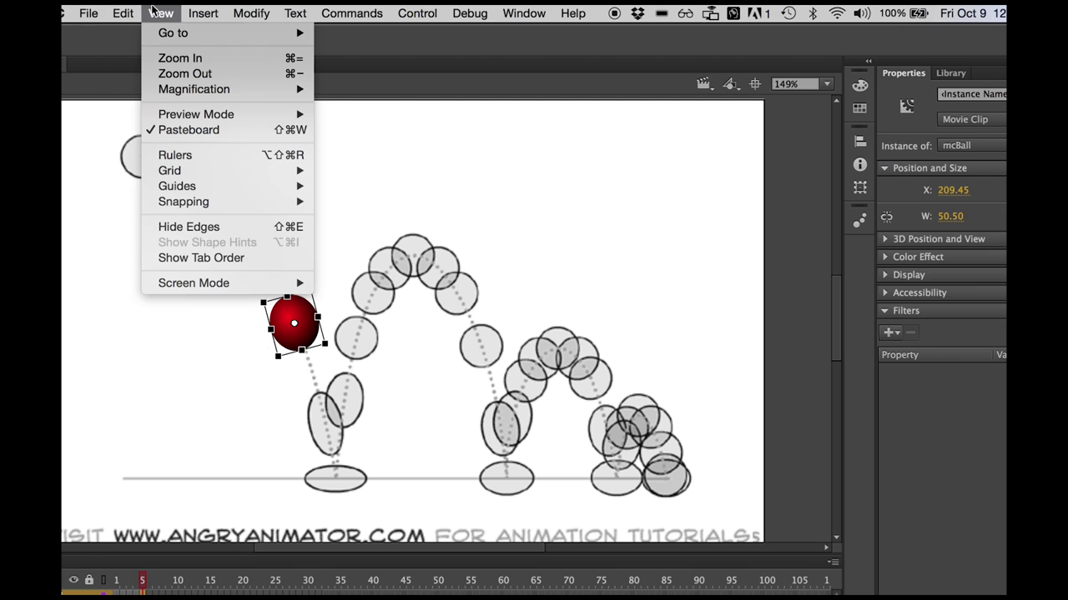
# - Turn off the Snap Align snapping option
pyautogui.moveTo(184, 203)
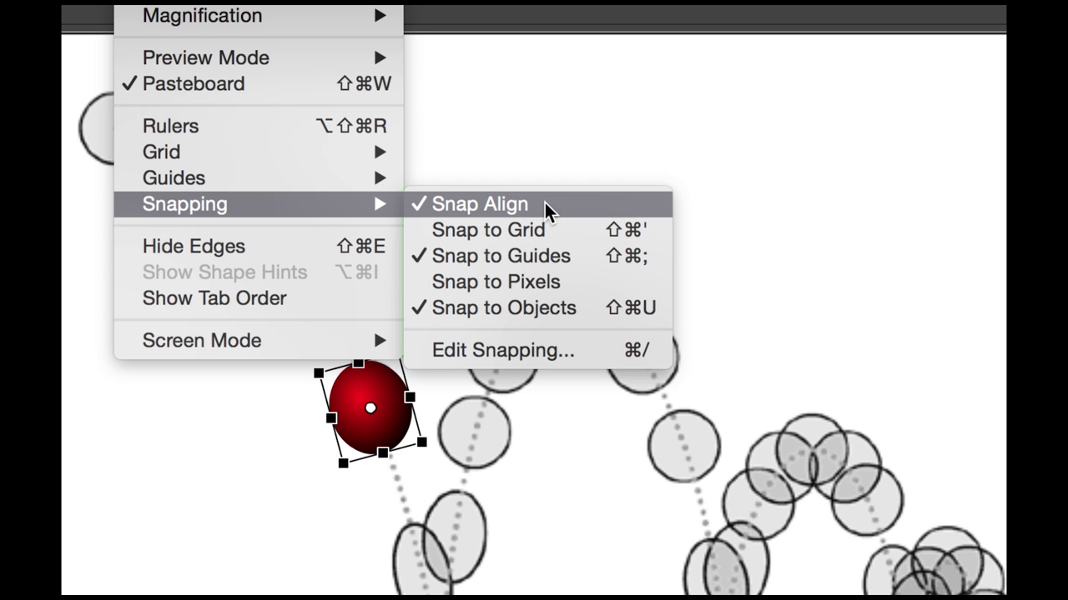
pyautogui.click(543, 209)
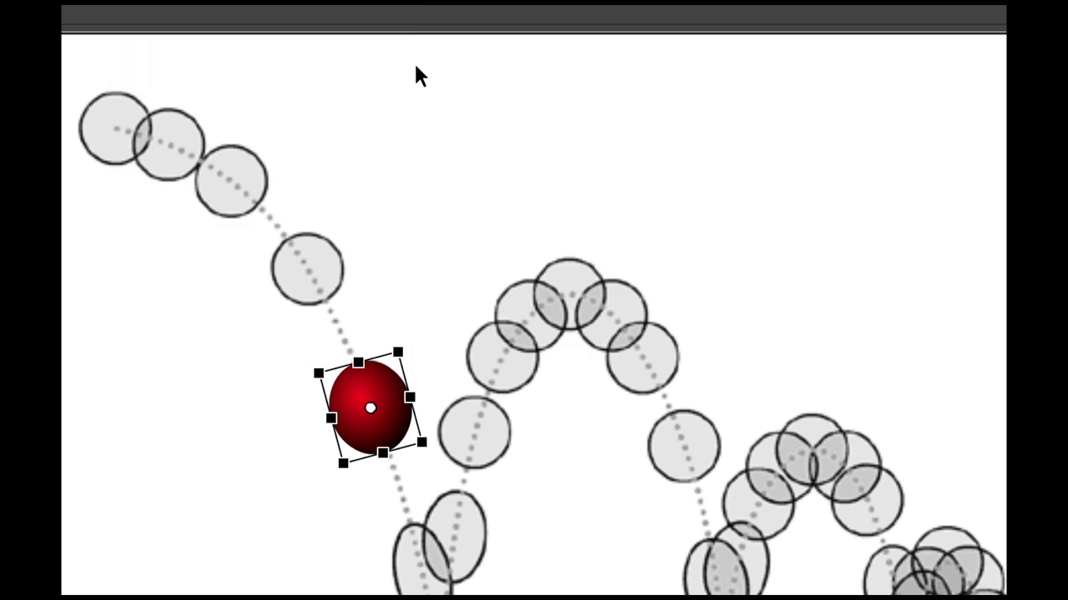
# - Turn off the Snap to Guides snapping option
pyautogui.click(93, 20)
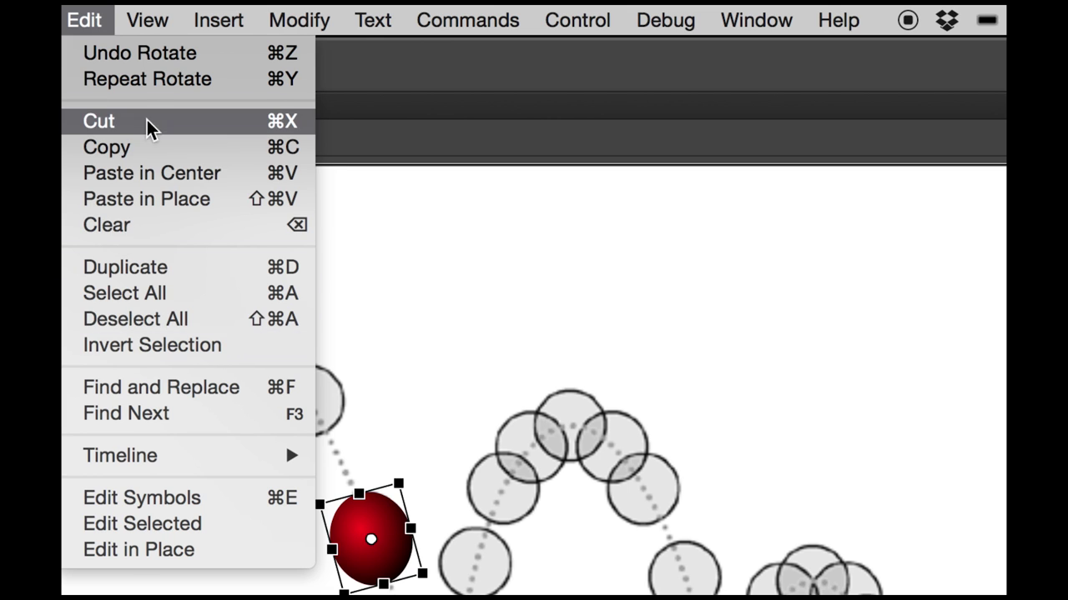
pyautogui.moveTo(142, 10)
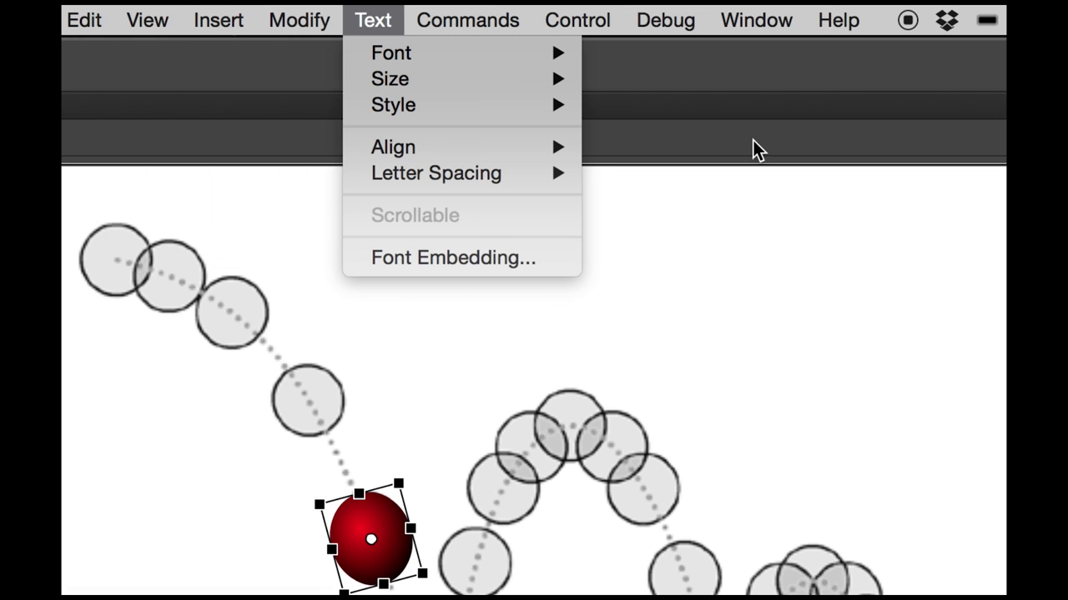
pyautogui.moveTo(852, 20)
pyautogui.click(723, 18)
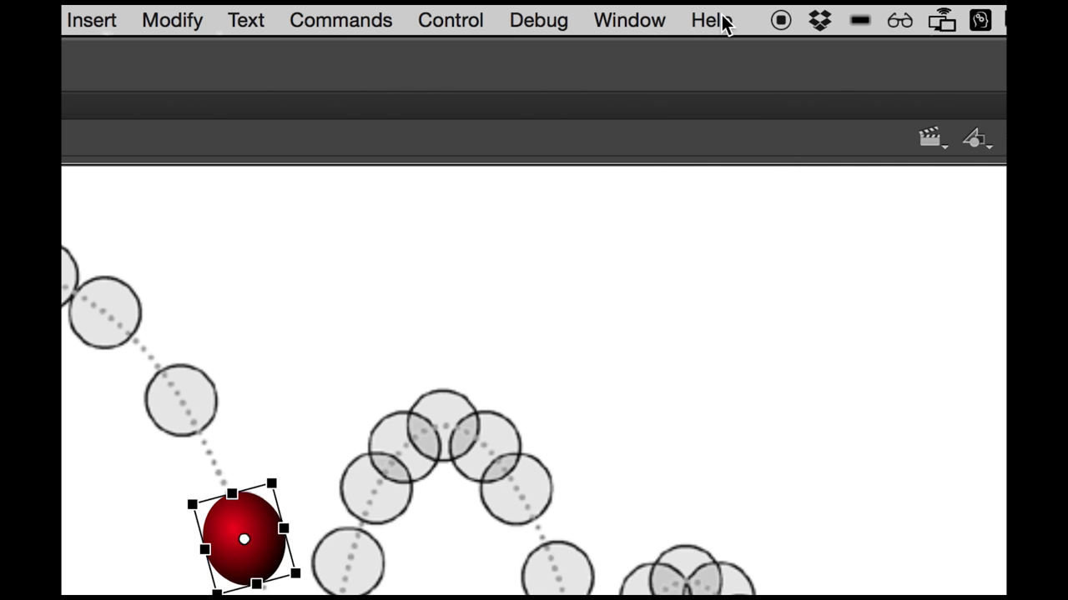
pyautogui.click(708, 21)
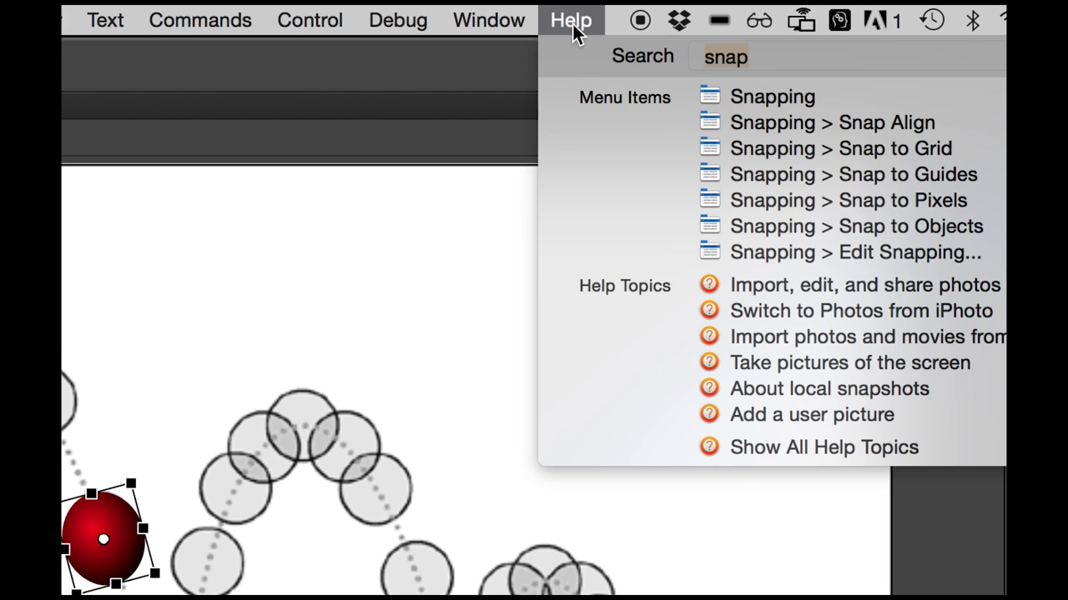
pyautogui.press('BackSpace')
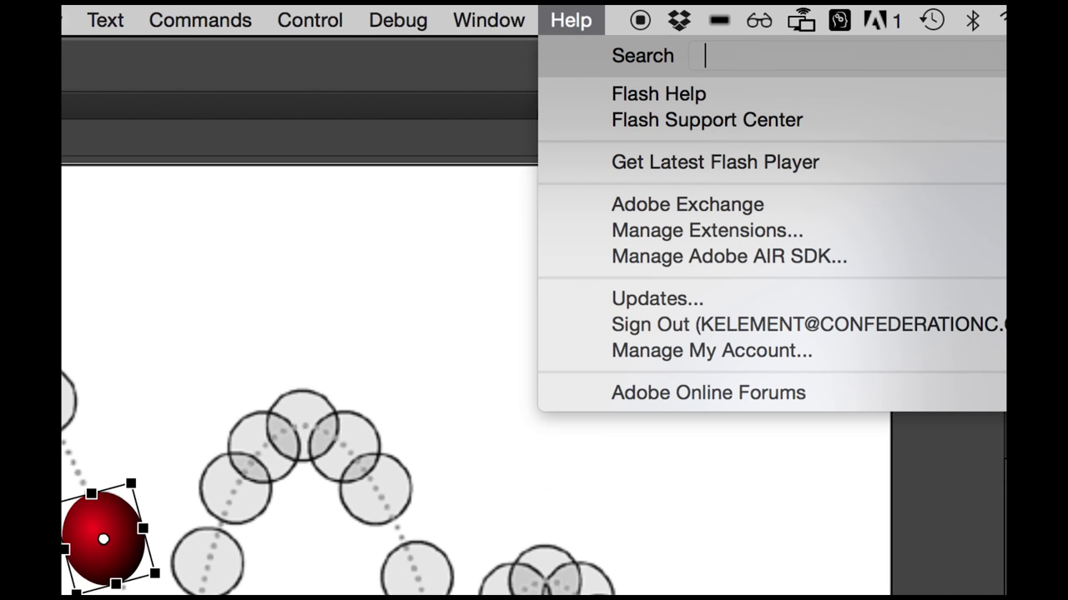
pyautogui.write('snap')
pyautogui.click(906, 119)
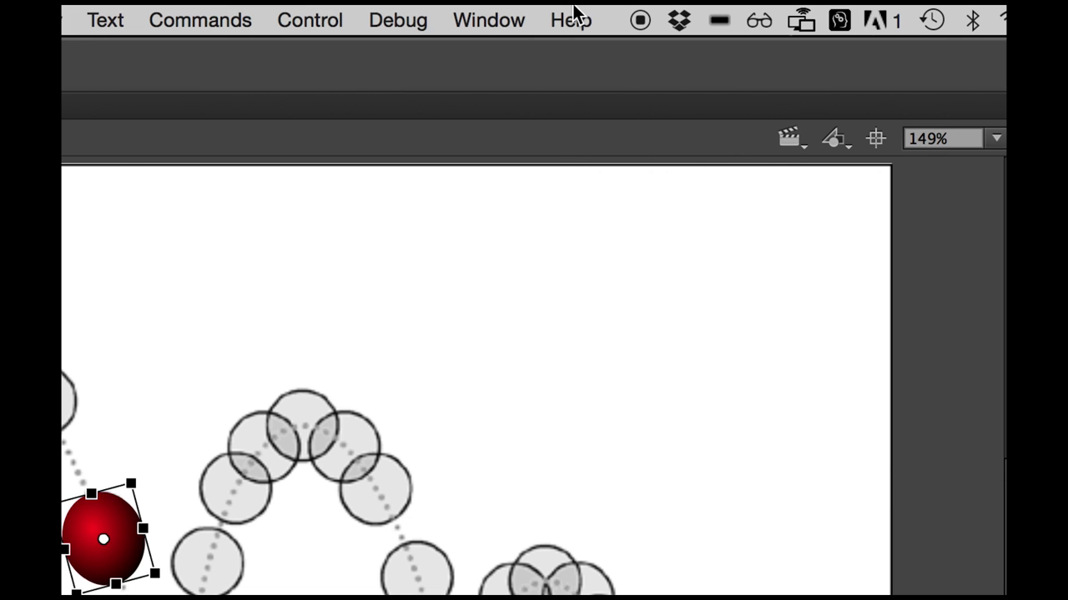
pyautogui.click(572, 15)
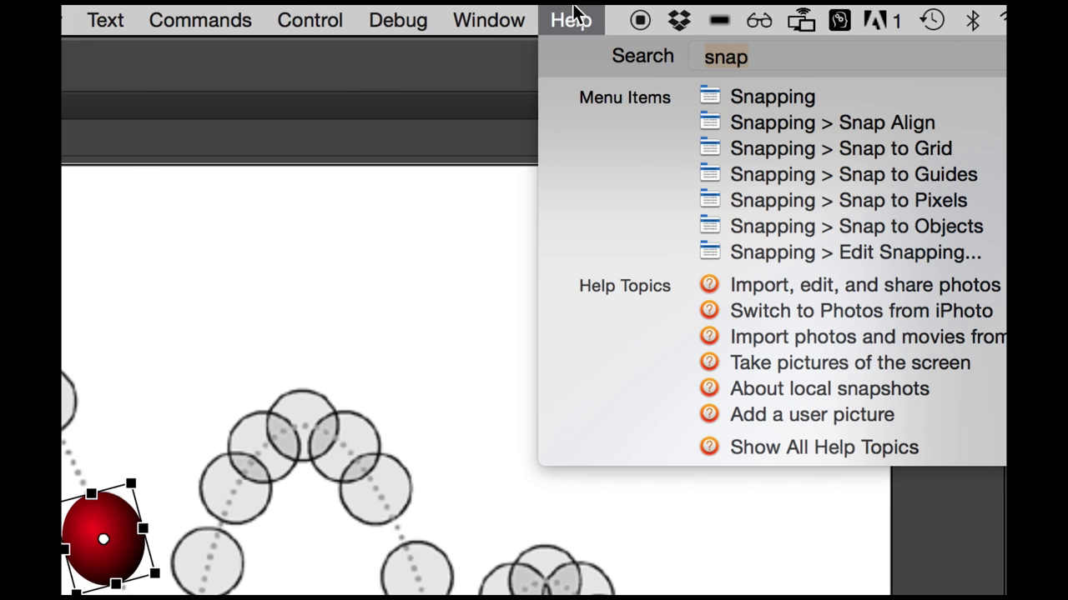
pyautogui.moveTo(769, 159)
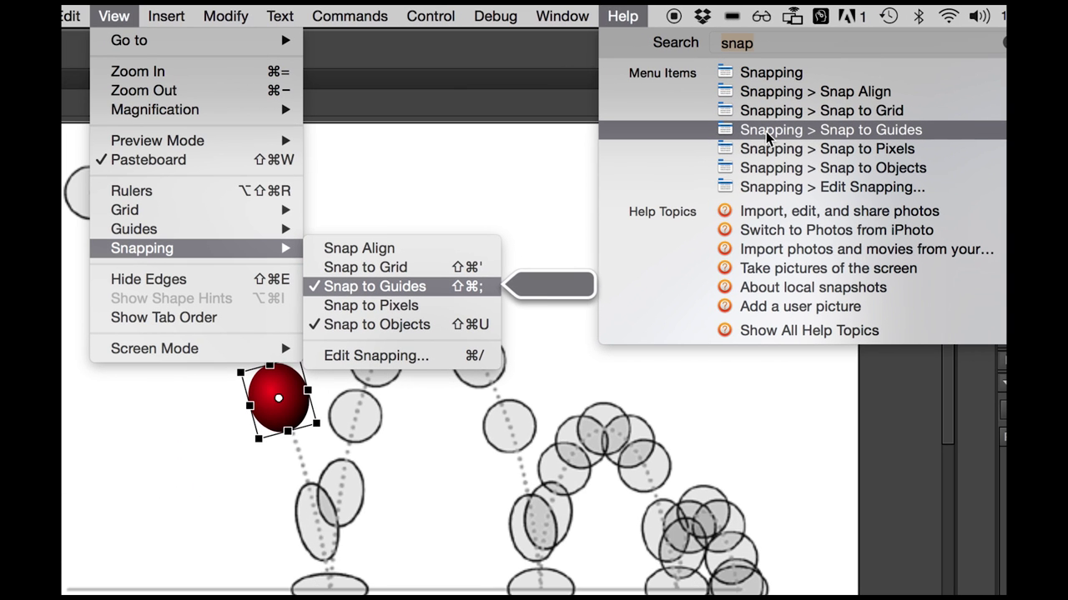
pyautogui.click(765, 138)
# - Turn off Snap to Objects and rotate the frame 5 ball slightly counterclockwise to match its traced ellipse
pyautogui.click(116, 15)
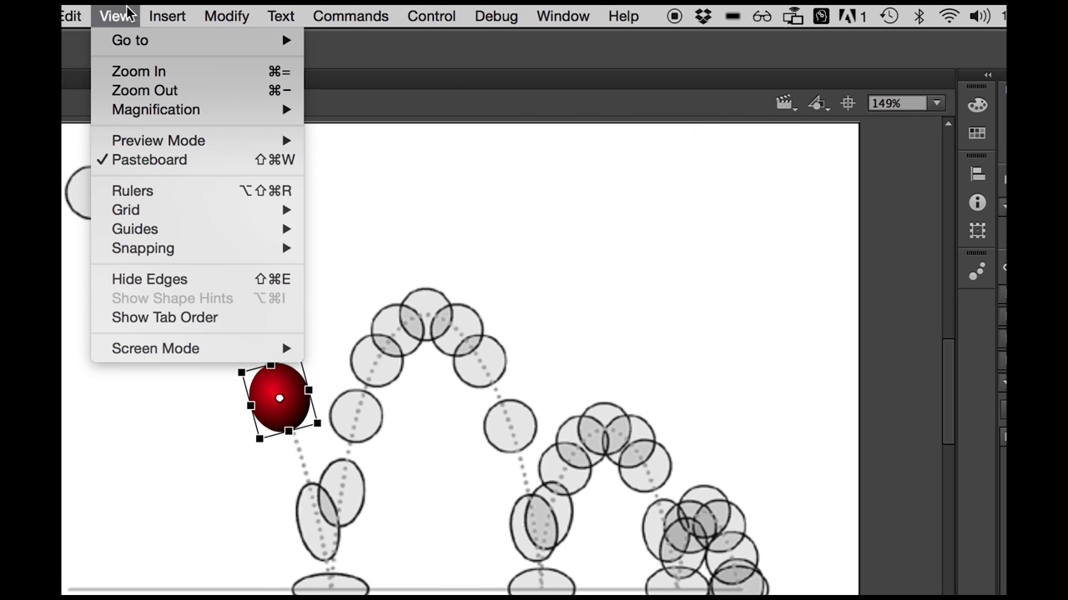
pyautogui.moveTo(150, 248)
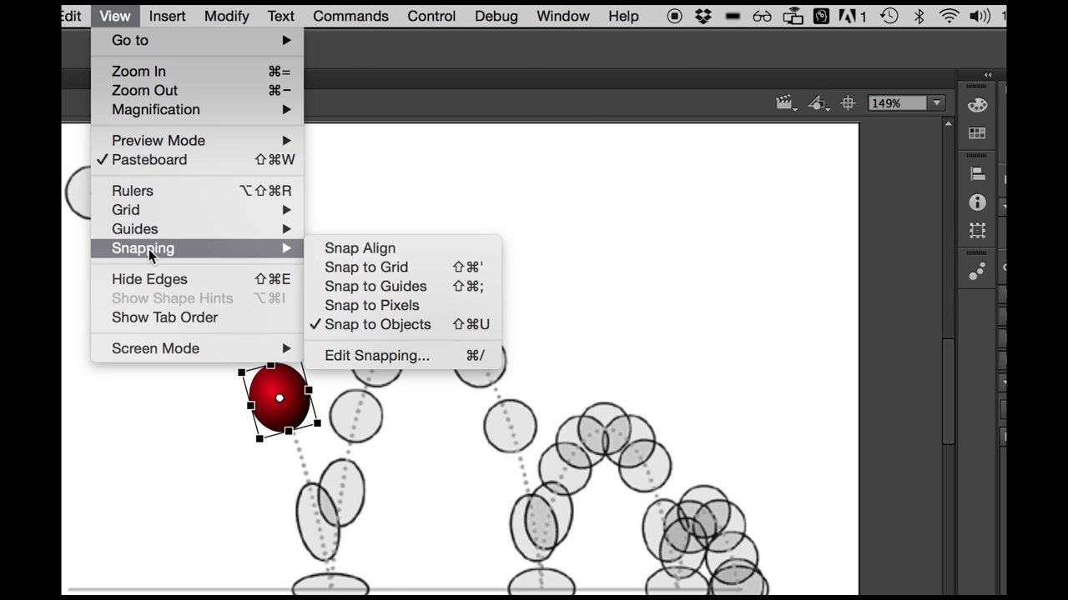
pyautogui.click(435, 327)
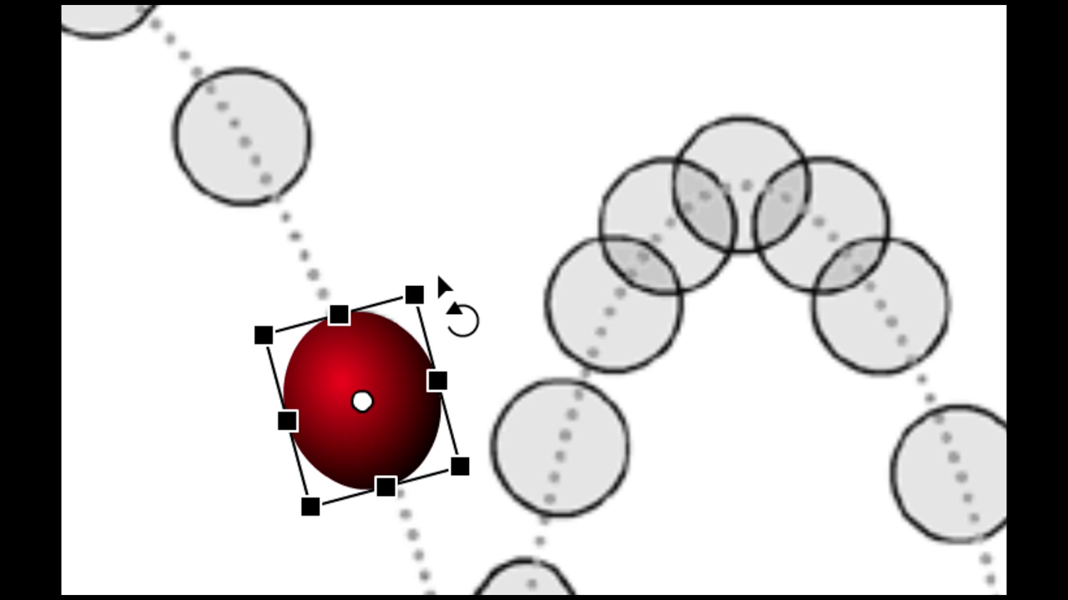
pyautogui.moveTo(439, 278)
pyautogui.mouseDown()
pyautogui.moveTo(493, 317)
pyautogui.moveTo(472, 289)
pyautogui.moveTo(398, 258)
pyautogui.moveTo(474, 284)
pyautogui.moveTo(435, 261)
pyautogui.mouseUp()
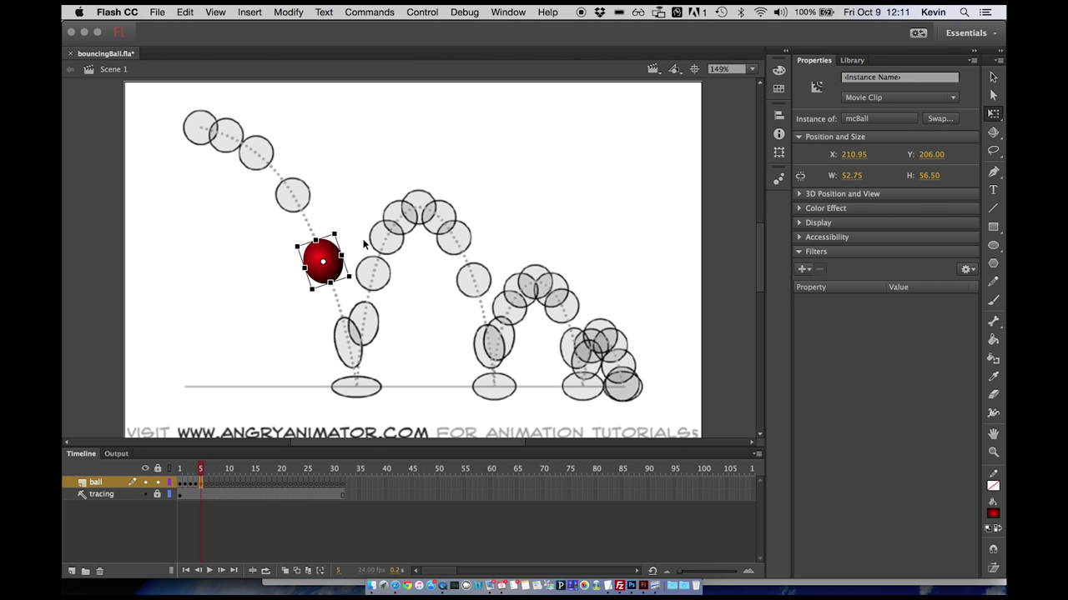
# - Copy the round ball from frame 4 and paste it in the center of the stage on frame 6
pyautogui.moveTo(204, 469); pyautogui.dragTo(197, 469)
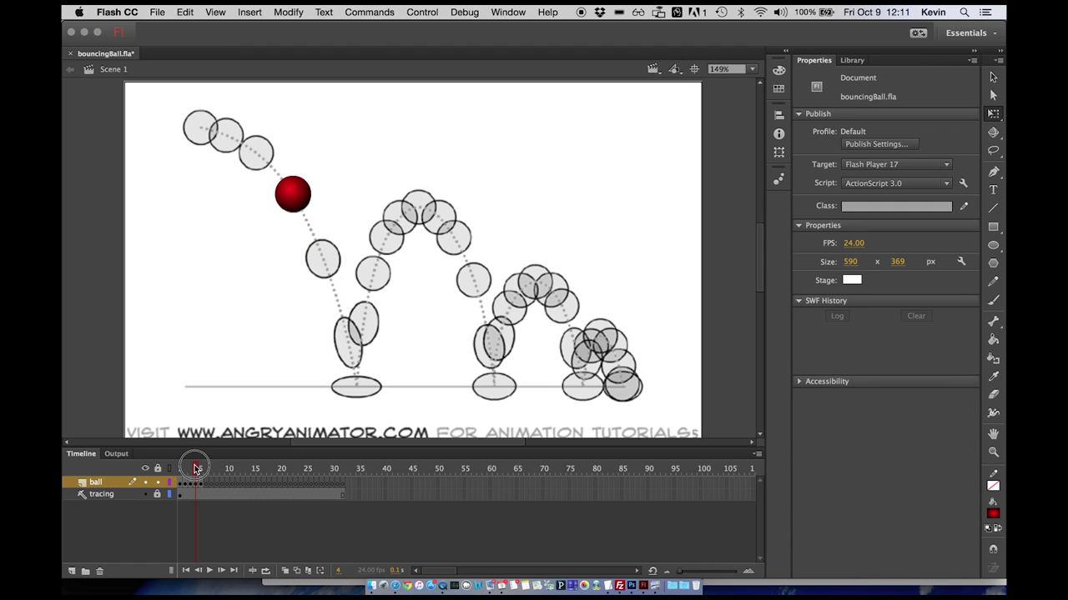
pyautogui.click(304, 198)
pyautogui.click(185, 13)
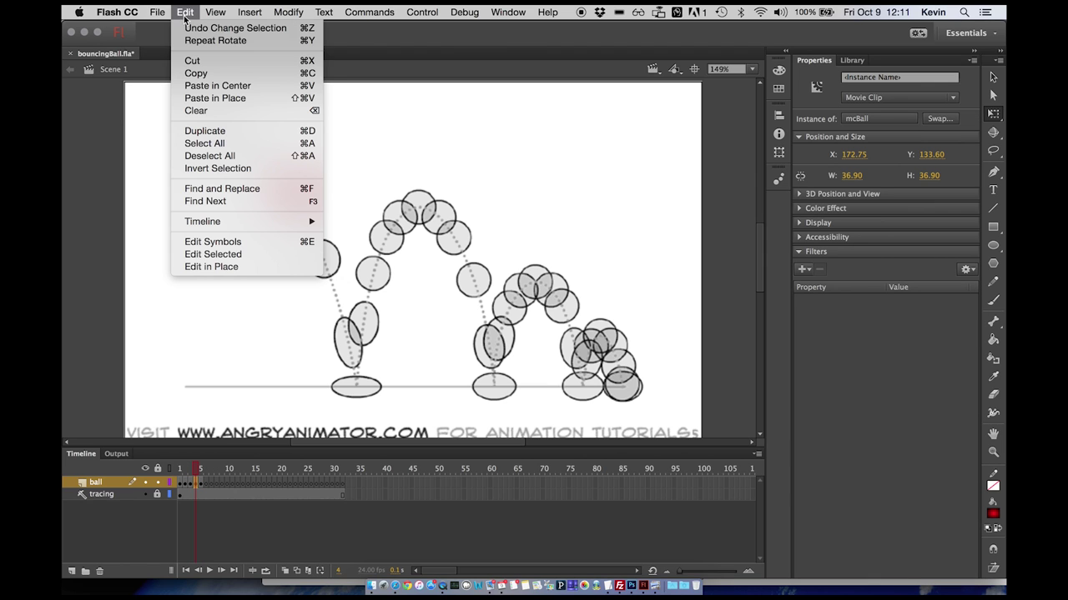
pyautogui.click(193, 75)
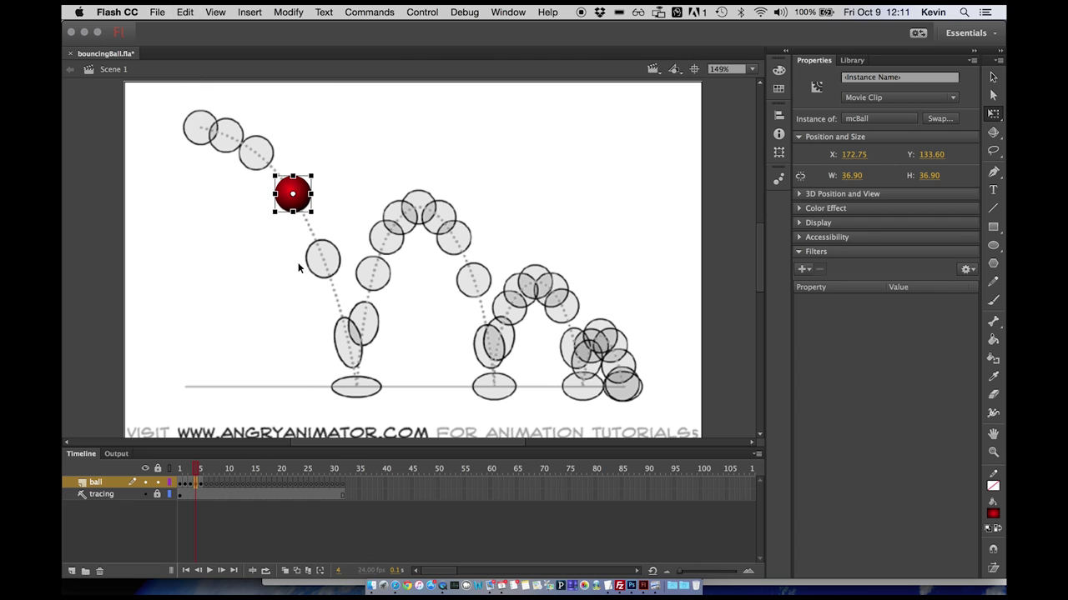
pyautogui.moveTo(200, 474); pyautogui.dragTo(207, 472)
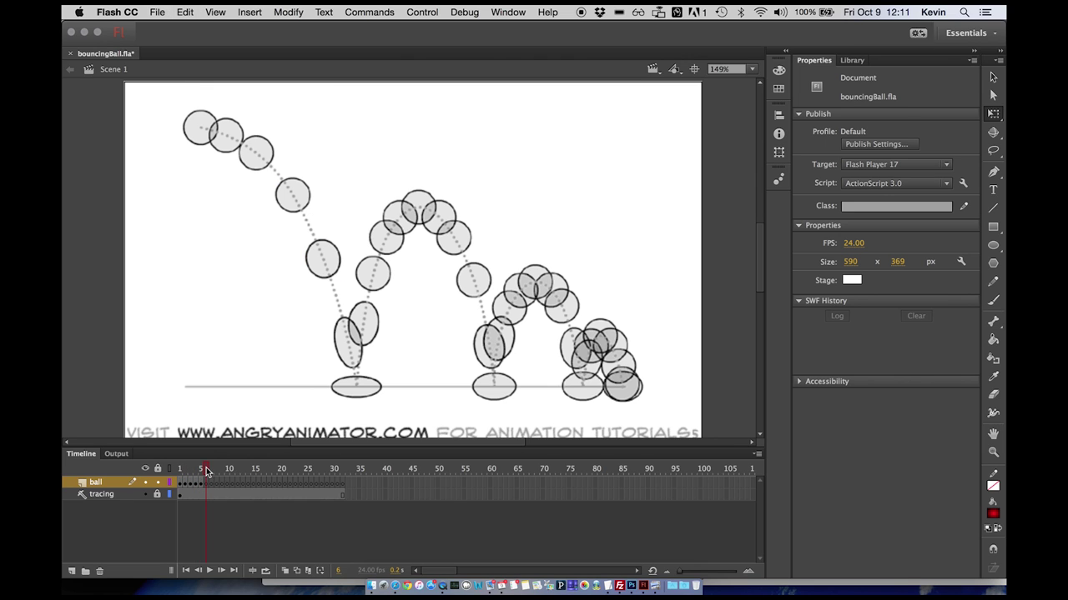
pyautogui.click(184, 12)
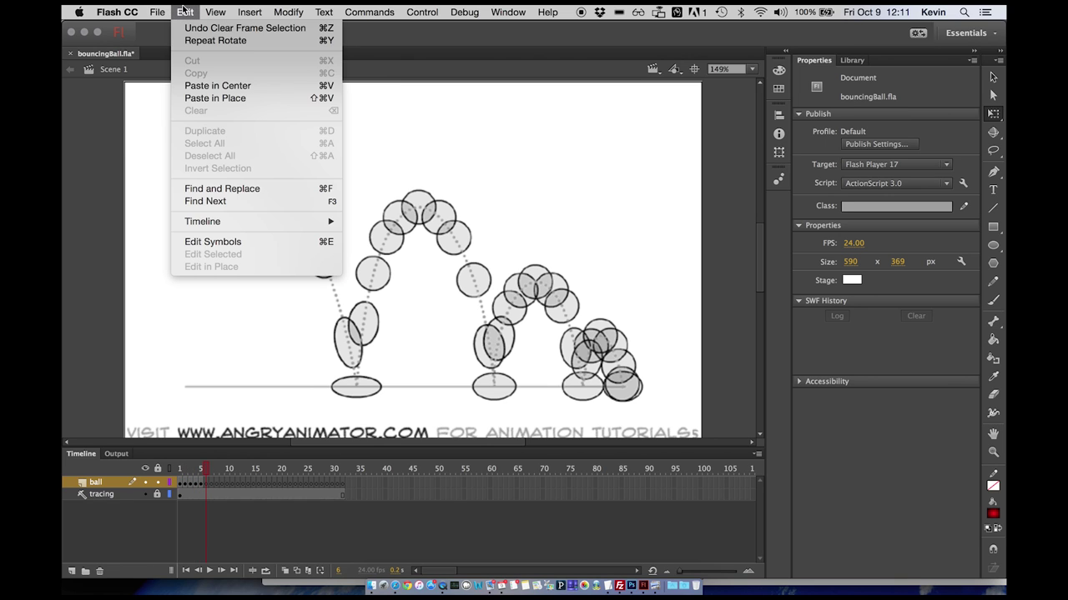
pyautogui.click(206, 88)
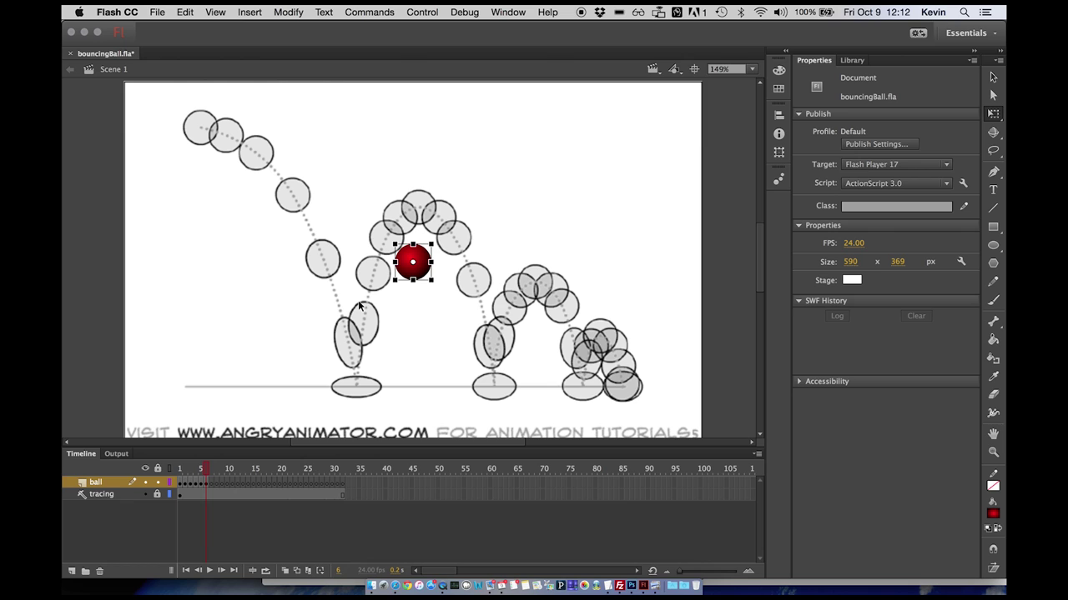
# - Compare frames 5 and 6, and move the frame 6 ball onto the tall tilted ellipse above the first ground contact
pyautogui.click(201, 471)
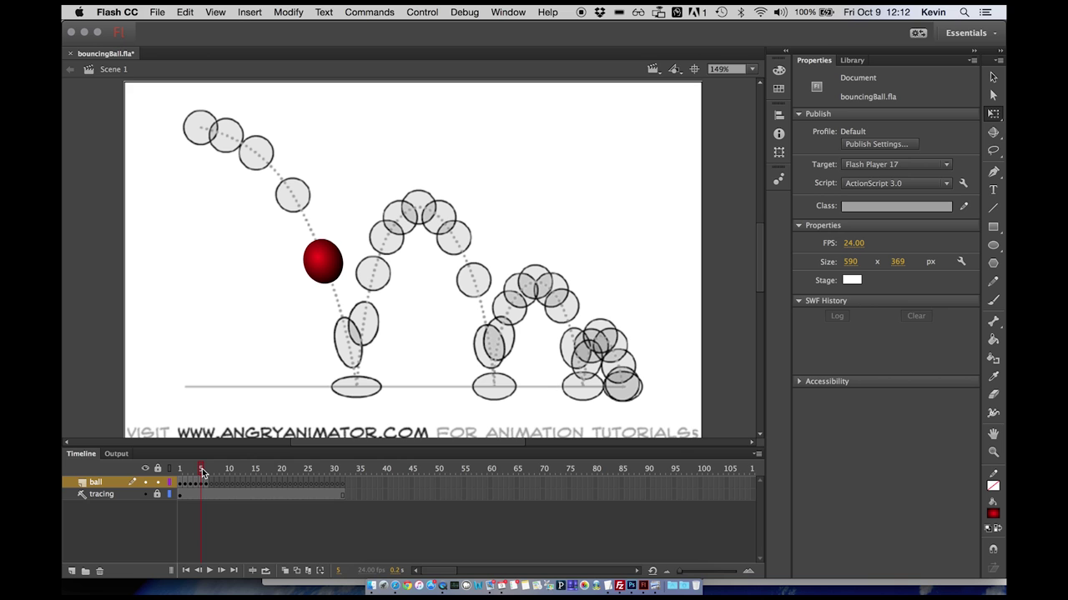
pyautogui.moveTo(202, 473); pyautogui.dragTo(206, 474)
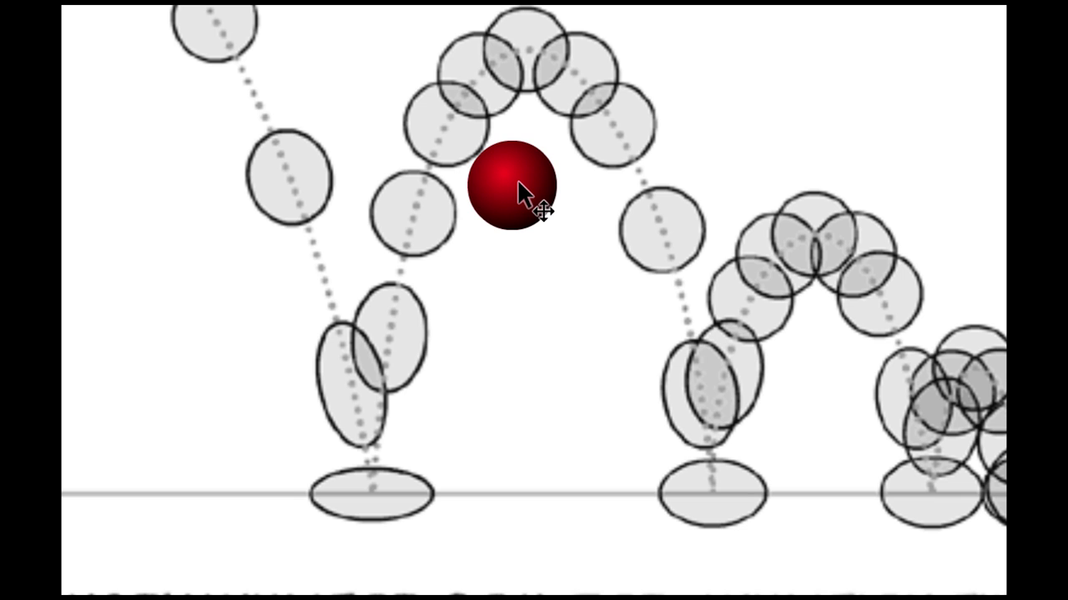
pyautogui.click(512, 185)
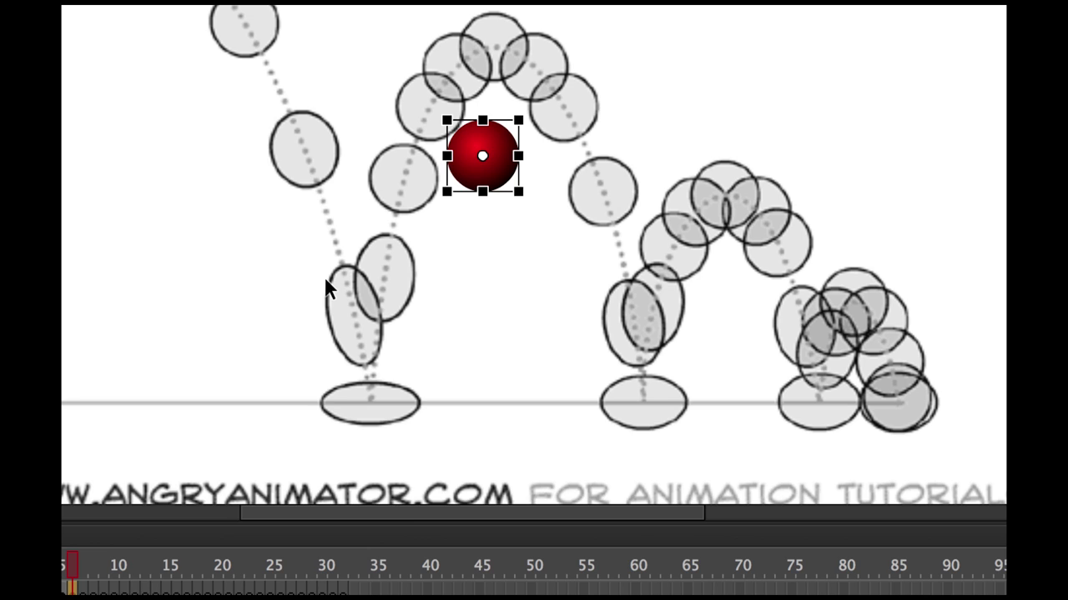
pyautogui.moveTo(499, 160); pyautogui.dragTo(369, 327)
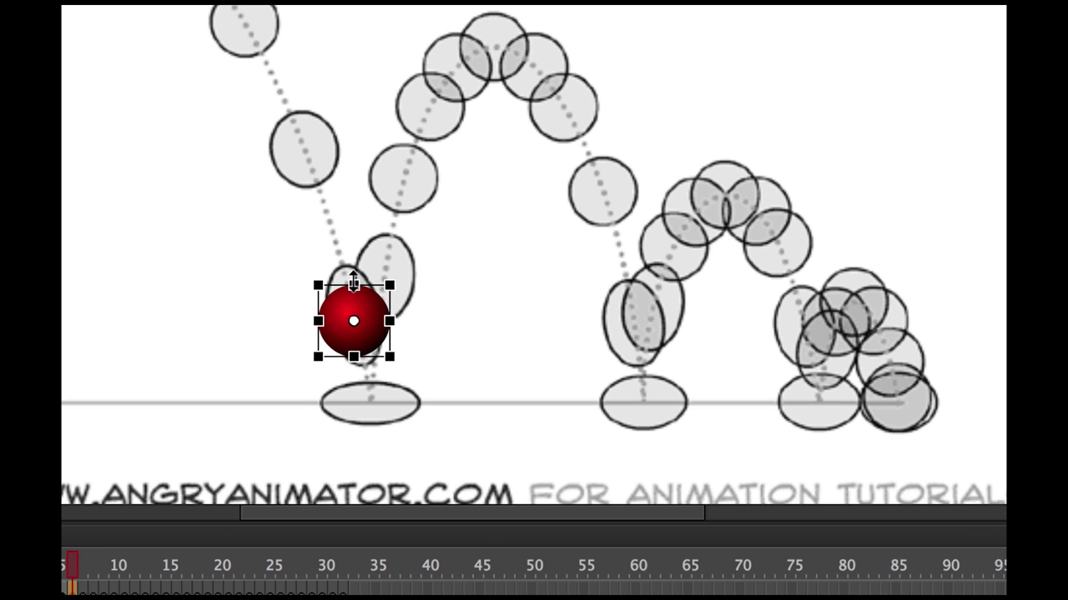
# - Stretch the frame 6 ball taller and narrower, and tilt it counterclockwise to follow the traced ellipse
pyautogui.moveTo(353, 282); pyautogui.dragTo(354, 265)
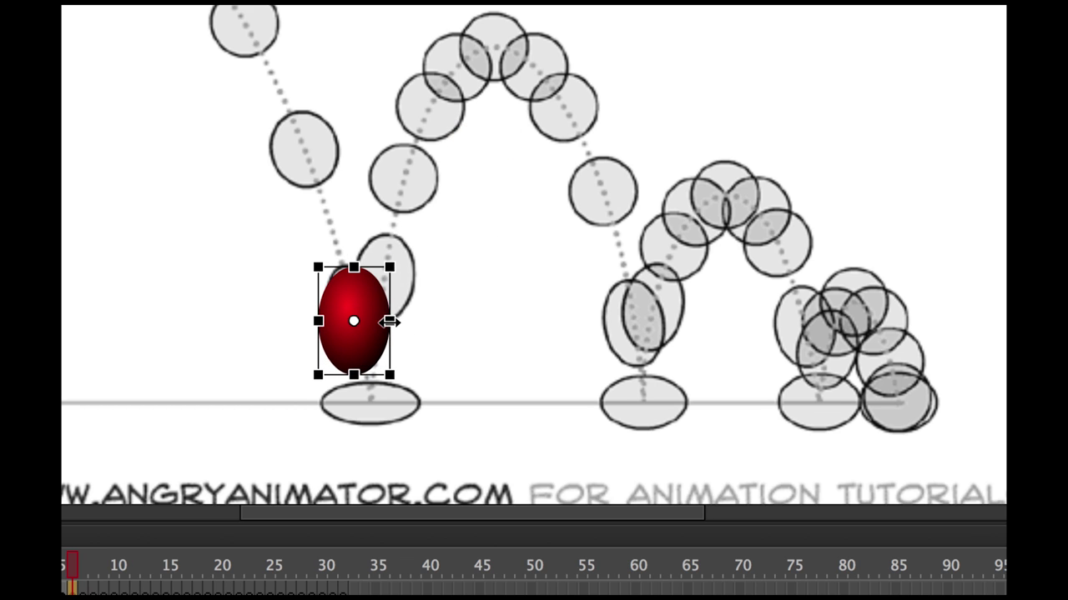
pyautogui.moveTo(390, 321); pyautogui.dragTo(383, 321)
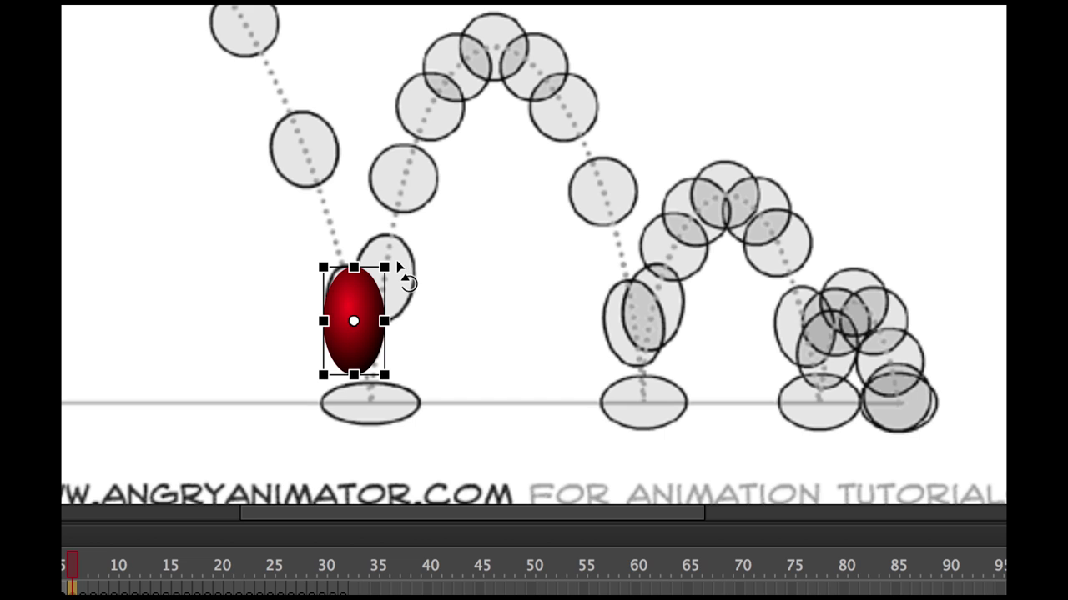
pyautogui.moveTo(397, 265); pyautogui.dragTo(390, 261)
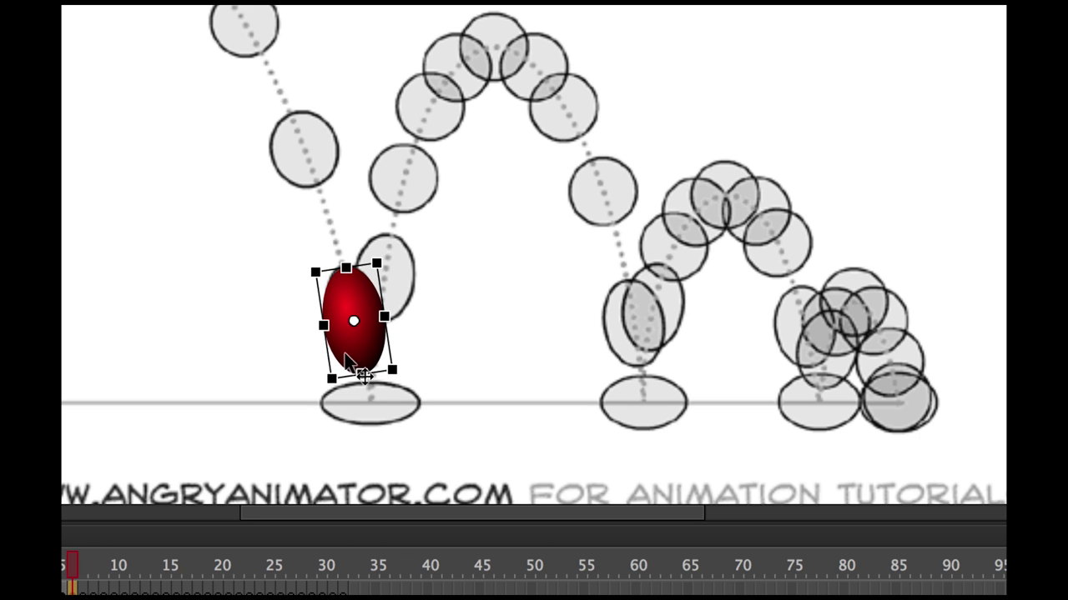
pyautogui.moveTo(345, 265)
pyautogui.mouseDown()
pyautogui.moveTo(335, 213)
pyautogui.moveTo(350, 276)
pyautogui.moveTo(345, 267)
pyautogui.mouseUp()
pyautogui.moveTo(323, 324); pyautogui.dragTo(328, 324)
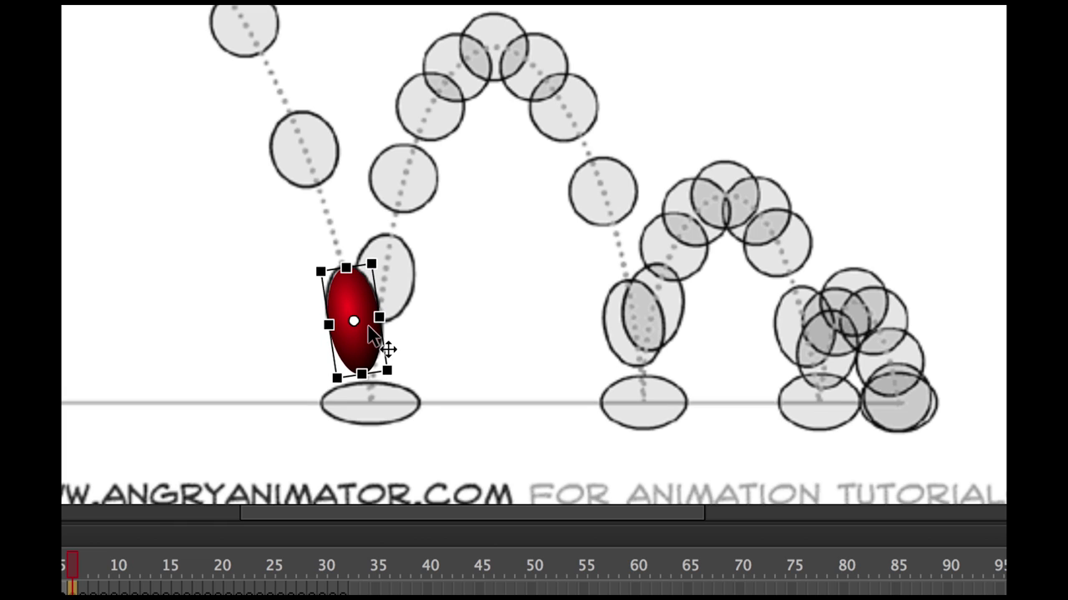
# - Nudge the frame 6 ball slightly upward and fine-tune its counterclockwise tilt to match the tracing
pyautogui.press('Up')
pyautogui.press('Up')
pyautogui.press('Up')
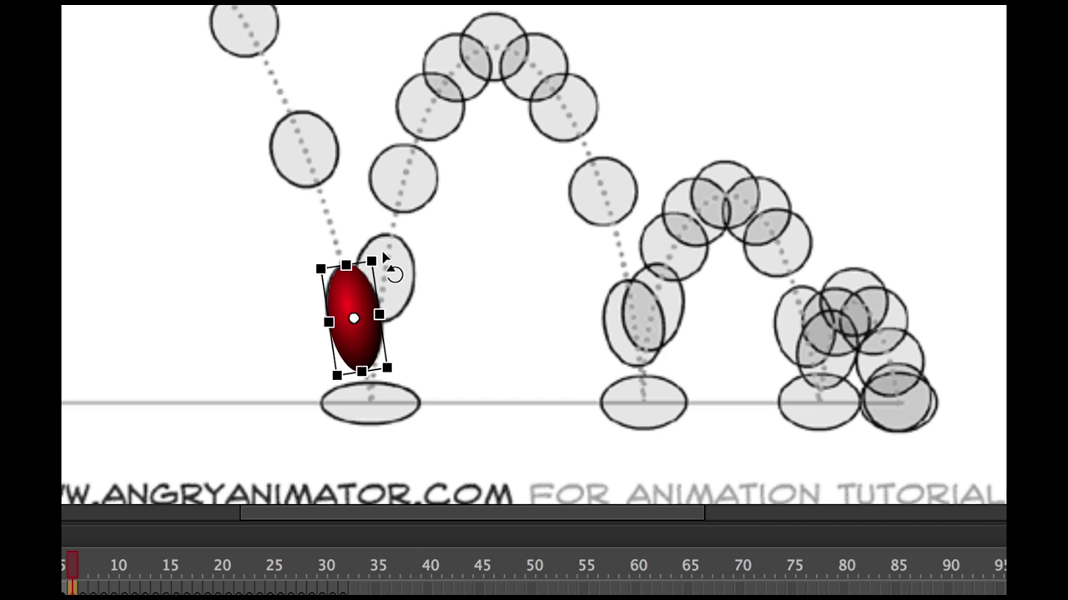
pyautogui.moveTo(382, 258); pyautogui.dragTo(381, 256)
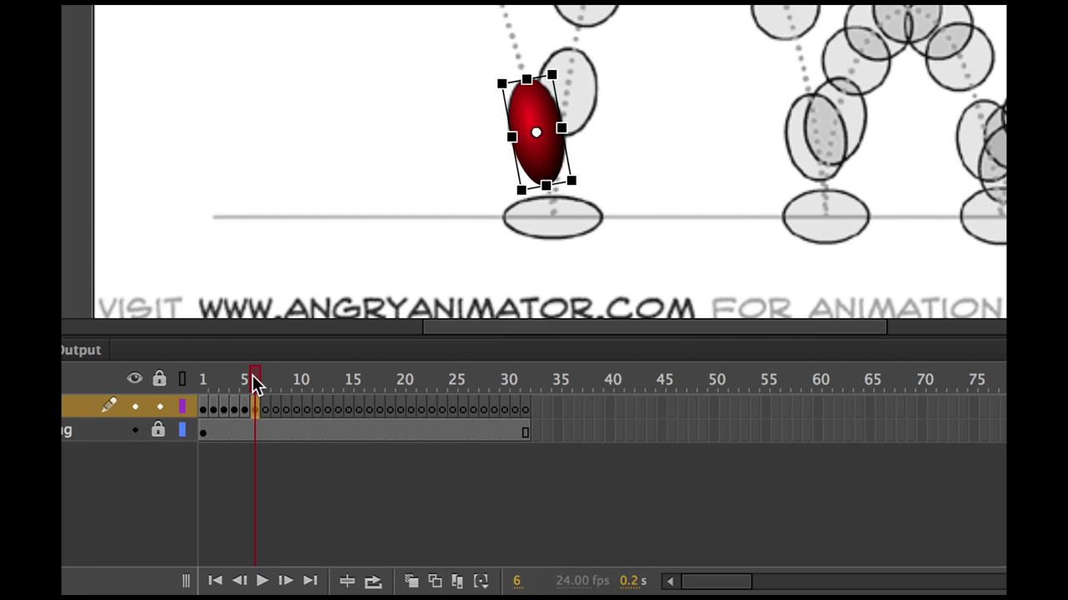
# - Paste the ball on frame 7 and squash it over the first ground-contact ellipse, about 48.9 wide and 22.2 high
pyautogui.moveTo(251, 375); pyautogui.dragTo(260, 375)
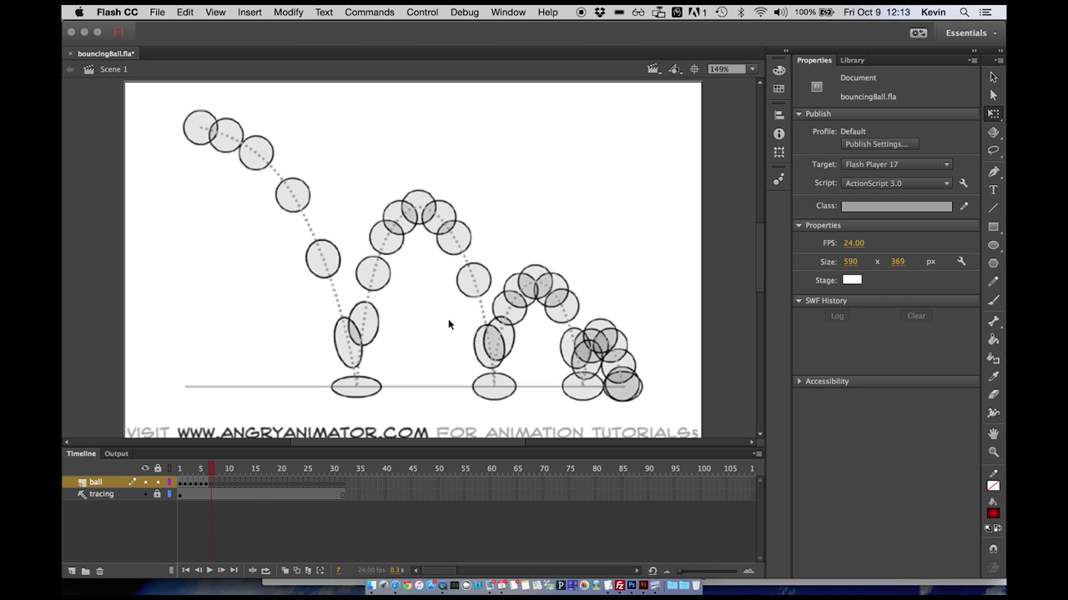
pyautogui.hotkey('ctrl', 'v')
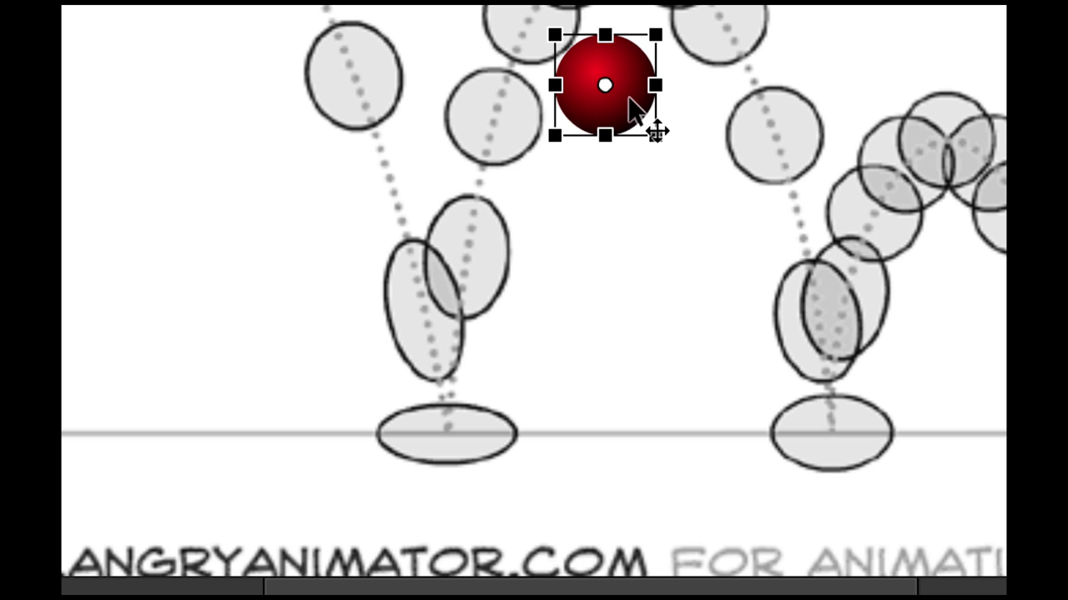
pyautogui.moveTo(639, 109); pyautogui.dragTo(516, 435)
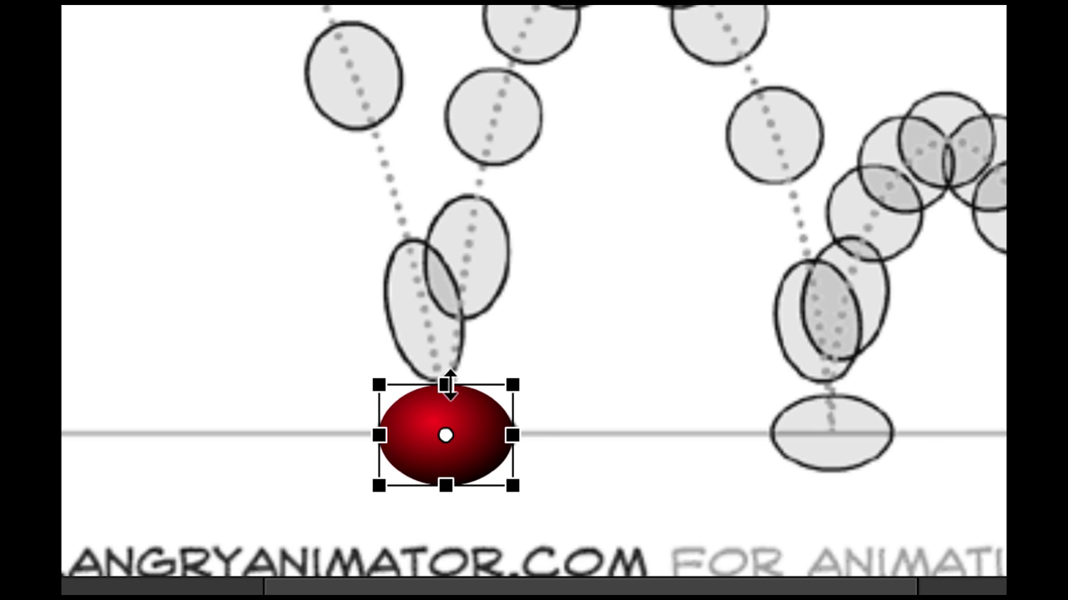
pyautogui.moveTo(446, 385); pyautogui.dragTo(450, 405)
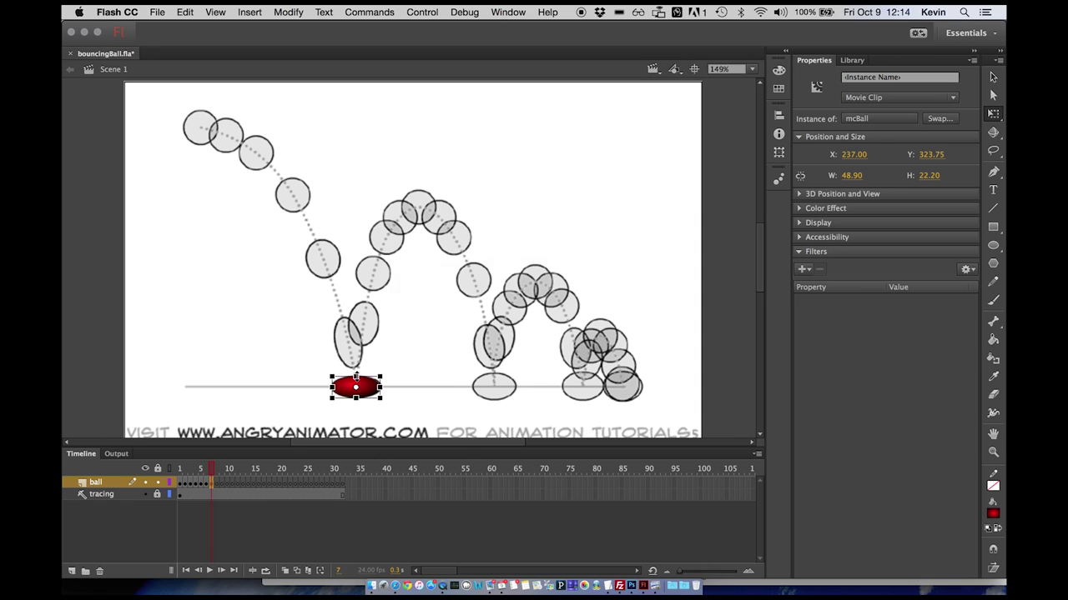
# - Test the movie, close its preview and set the document's frame rate to 12 FPS
pyautogui.press('super+Return')
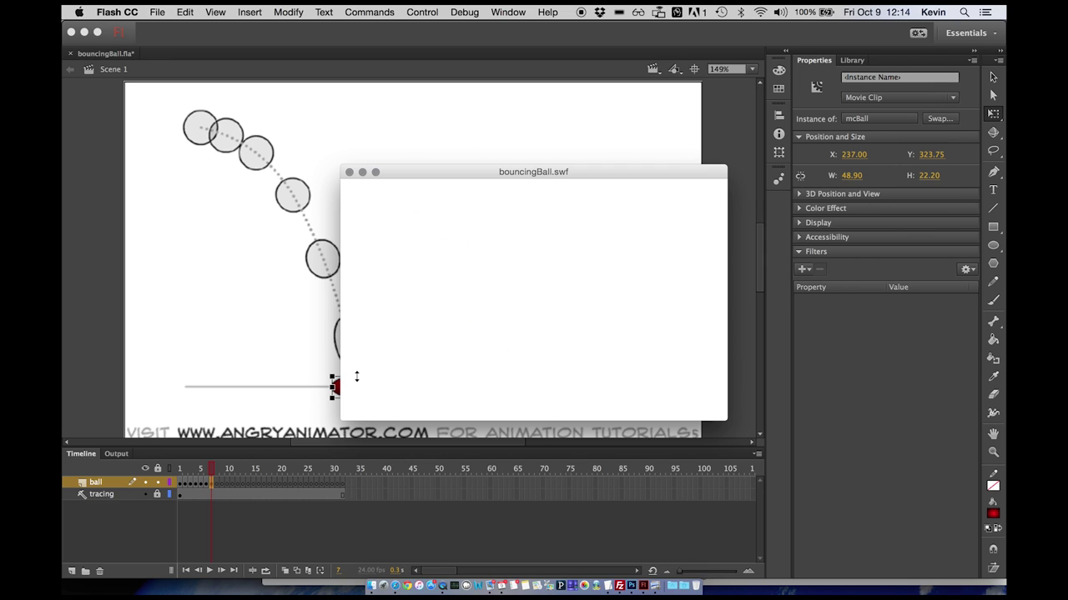
pyautogui.click(349, 174)
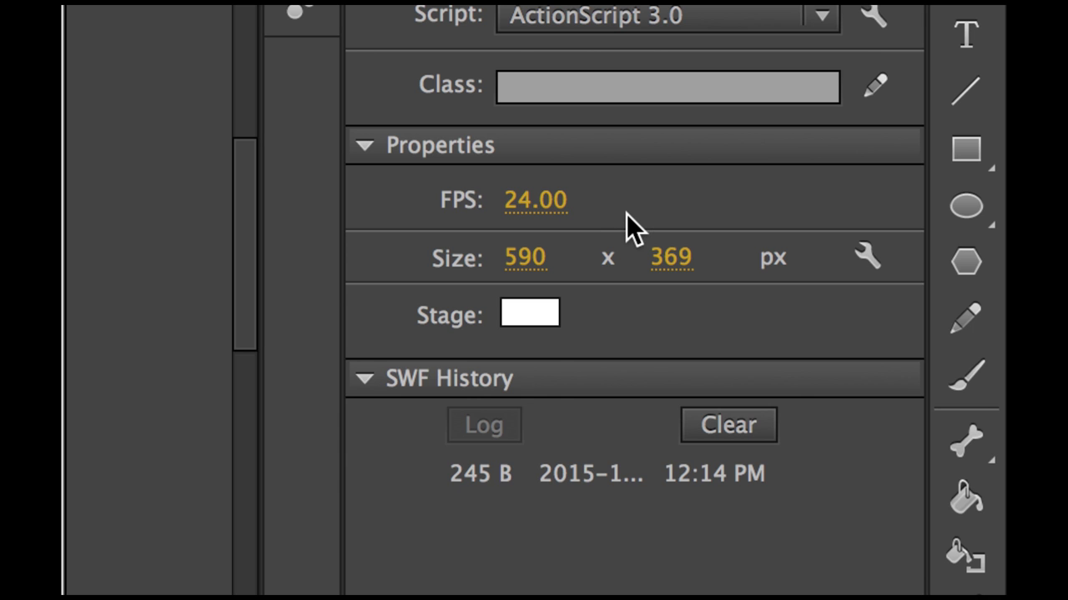
pyautogui.click(534, 200)
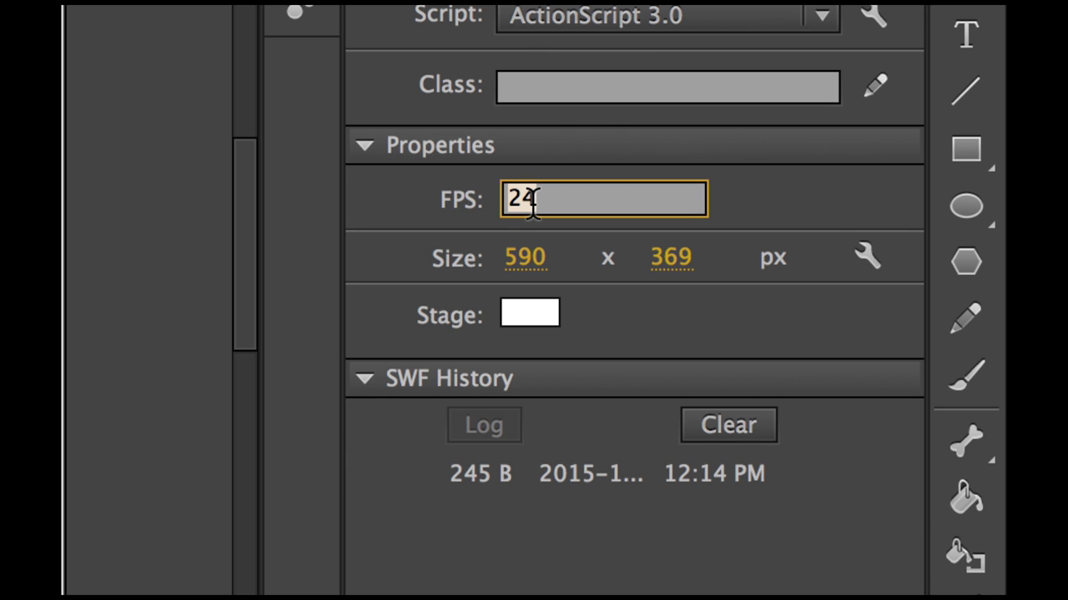
pyautogui.write('12')
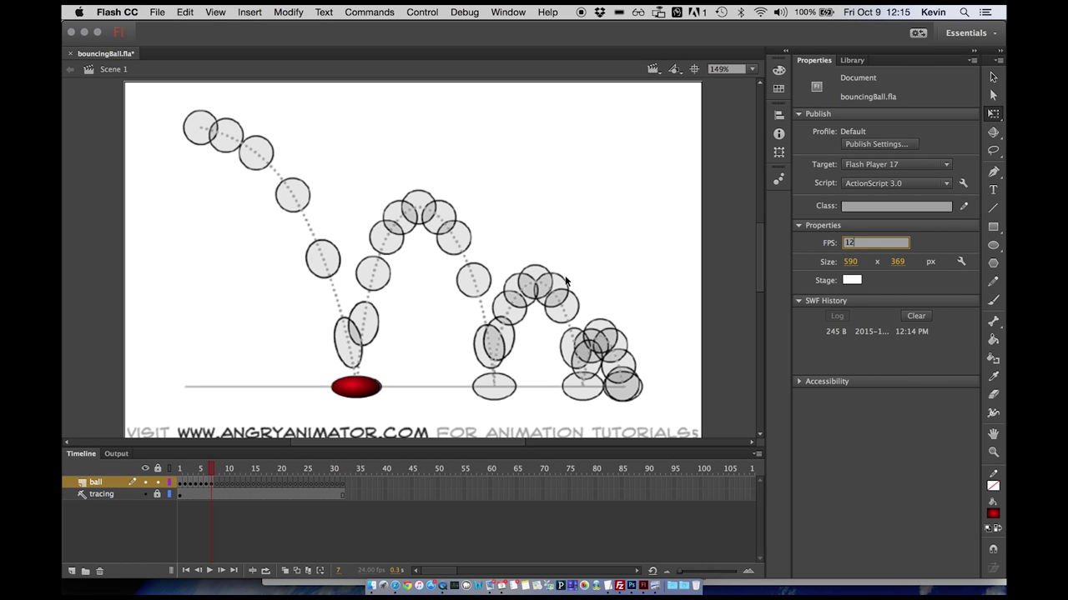
# - Test the movie at the new frame rate, close the preview and save bouncingBall.fla
pyautogui.press('super+Return')
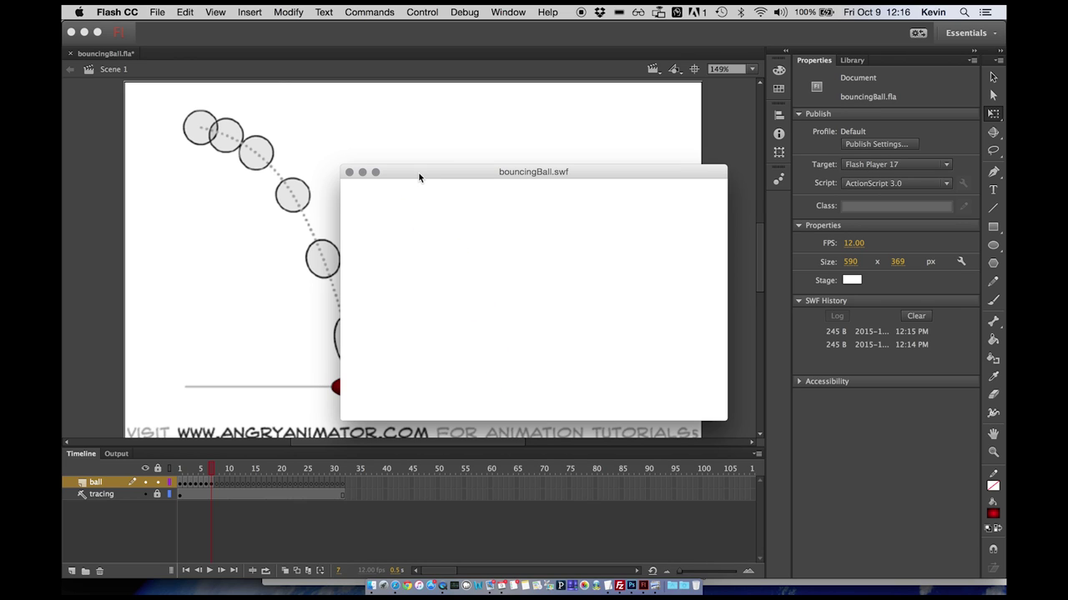
pyautogui.click(350, 173)
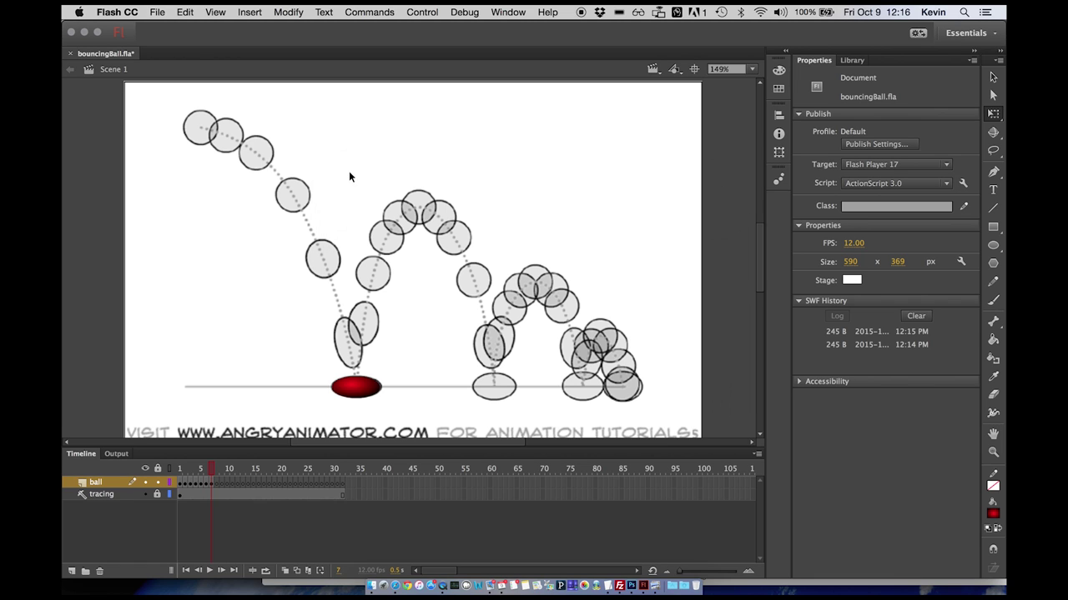
pyautogui.click(156, 10)
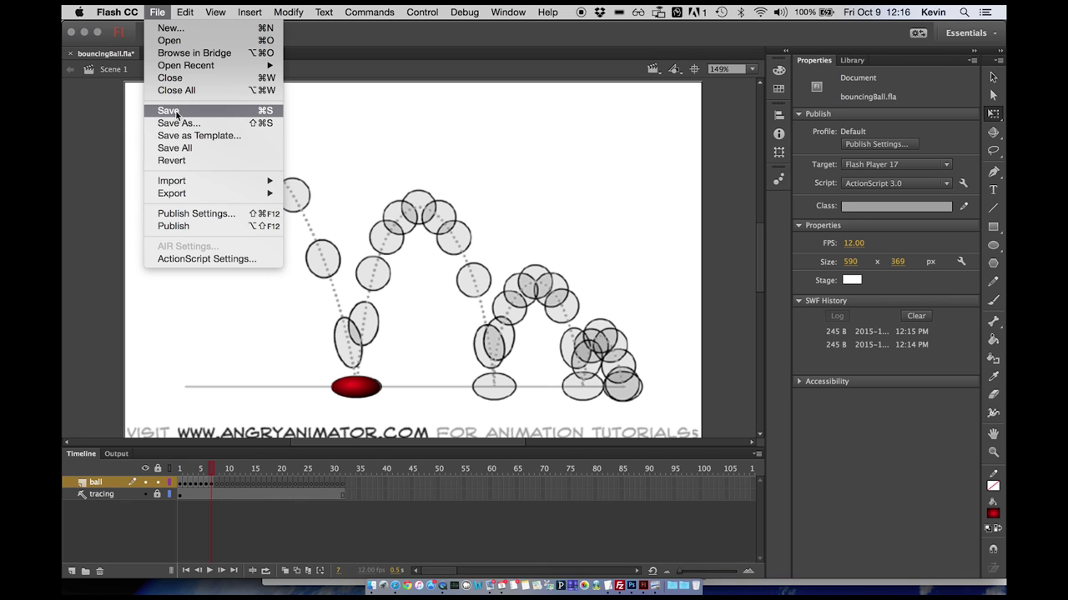
pyautogui.click(170, 110)
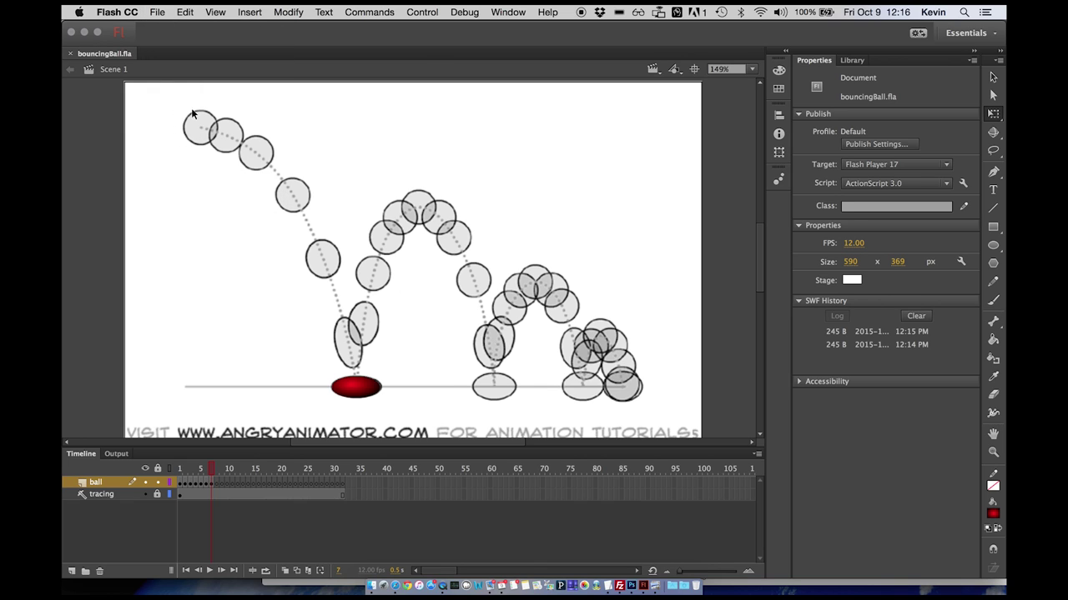